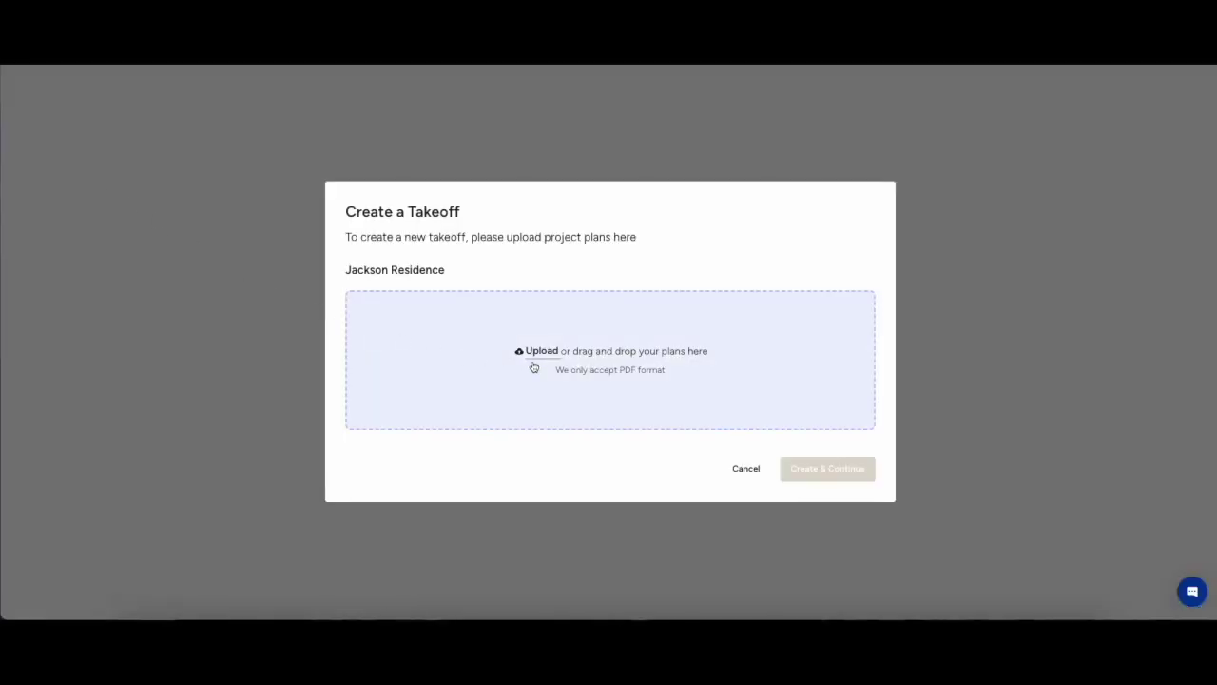
# Step: Upload Test_Imp_Plan.pdf from Downloads as the Jackson Residence takeoff plan
pyautogui.click(533, 363)
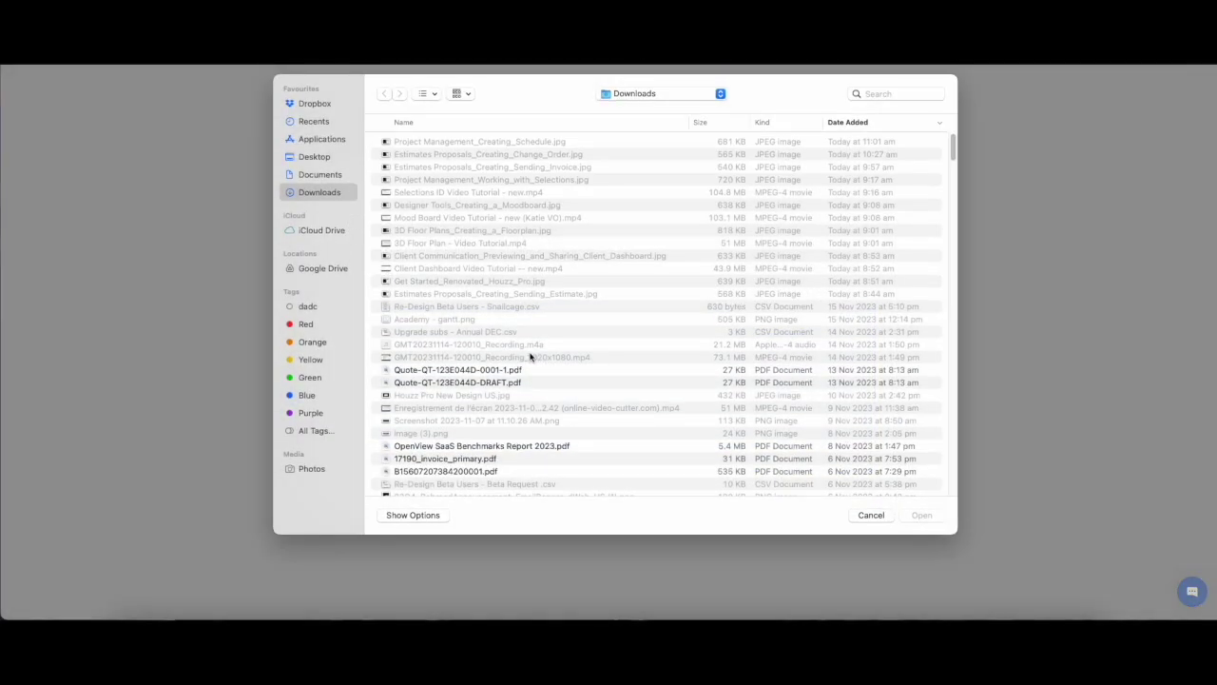
pyautogui.doubleClick(529, 355)
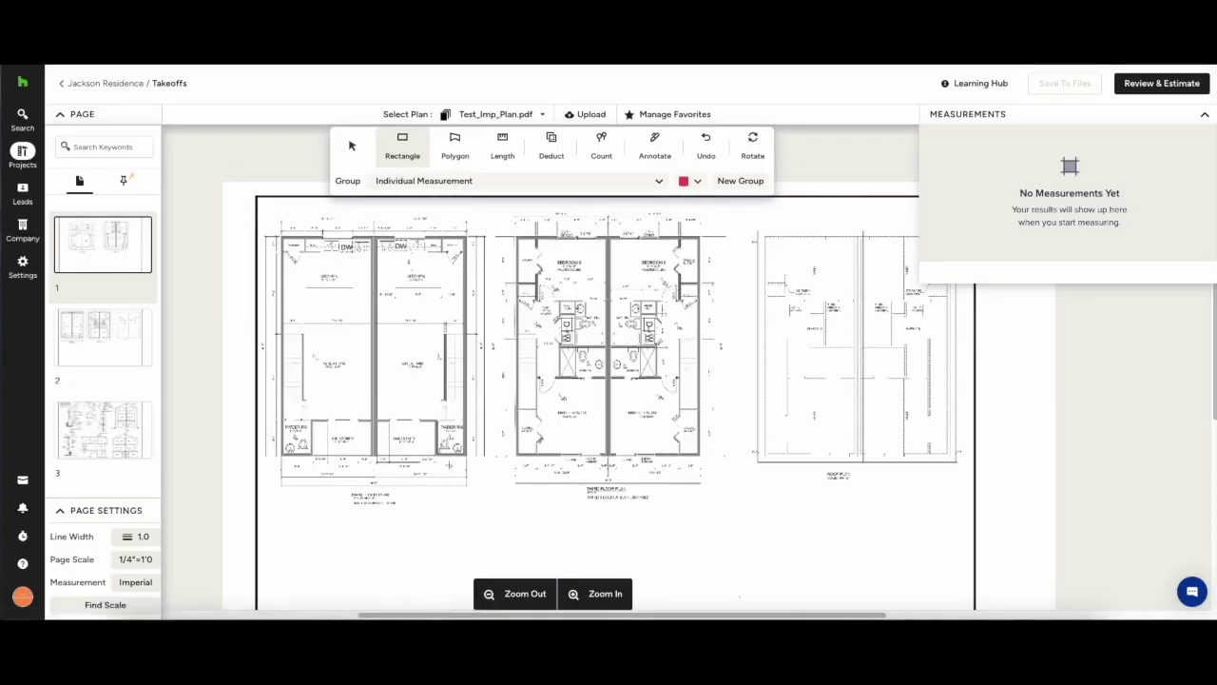
# Step: Zoom into the floor plan and pan to the kitchen, great room and bedrooms
pyautogui.click(604, 593)
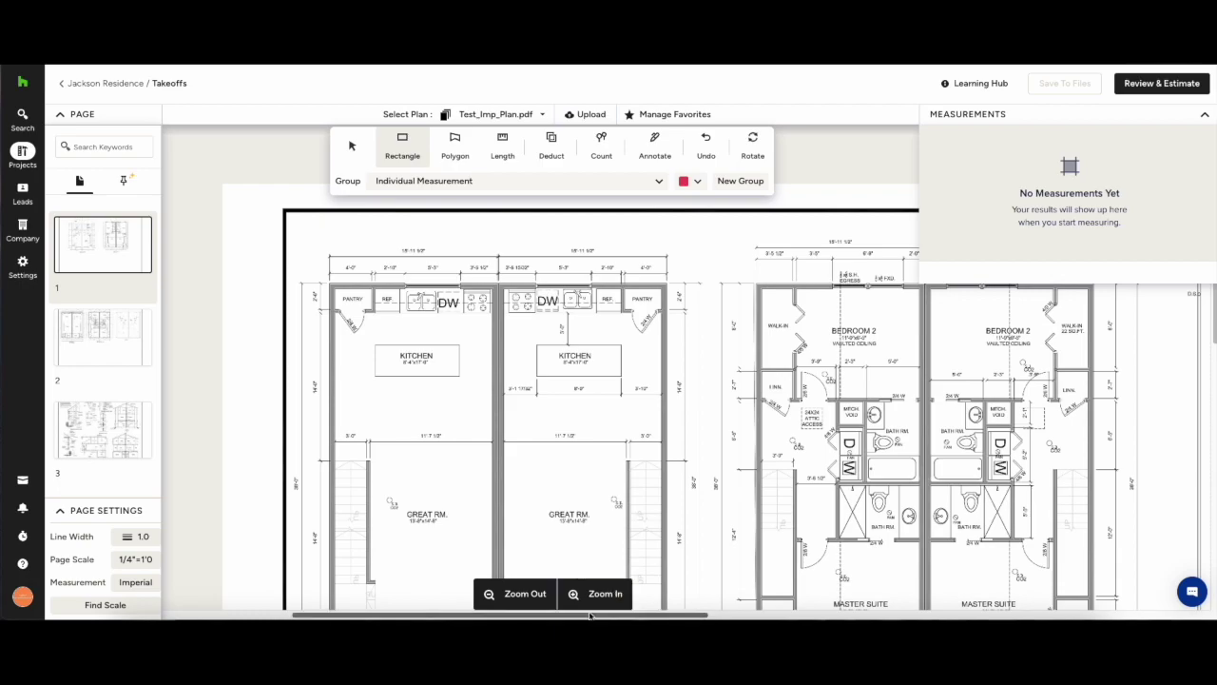
pyautogui.hscroll(5, 593, 614)
pyautogui.scroll(-2, 613, 572)
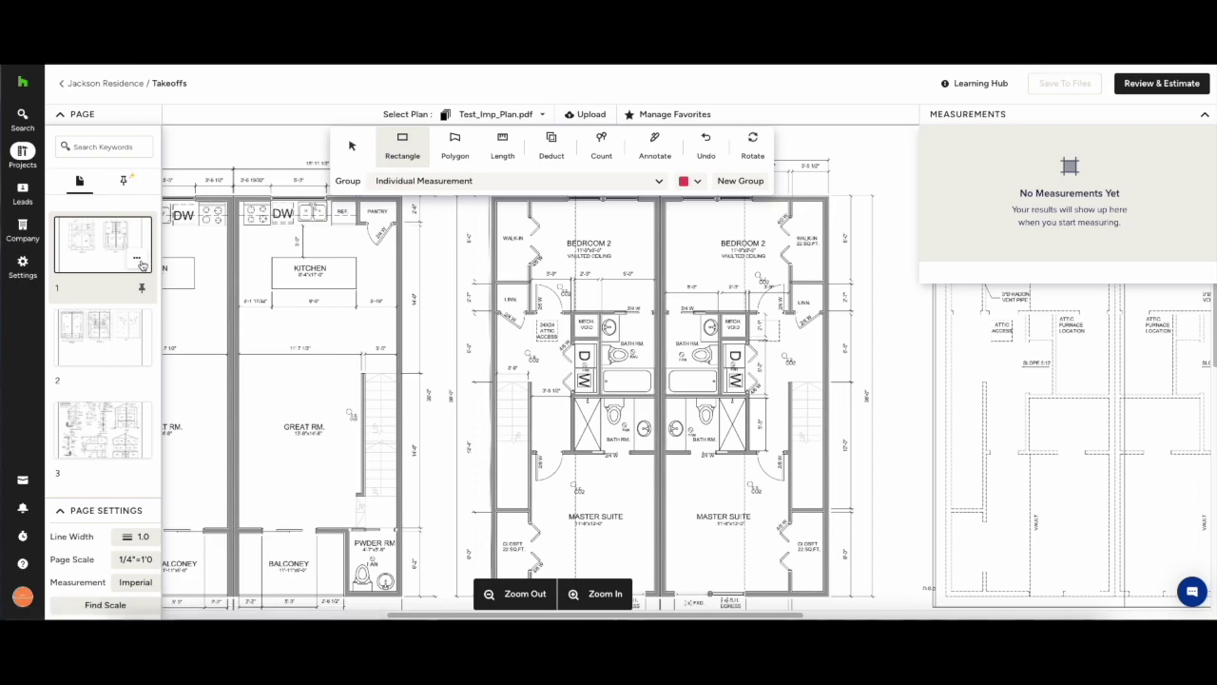
pyautogui.click(137, 259)
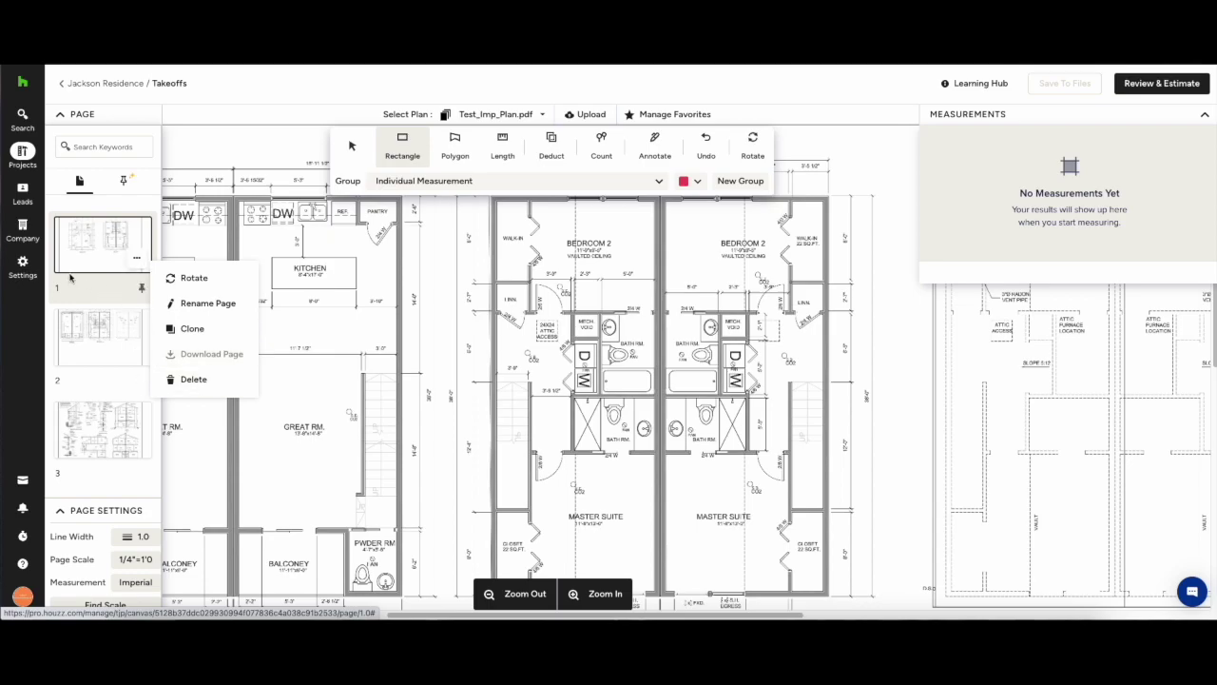
# Step: Pin page 1, check the Pinned tab, unpin it, then view the line-width options
pyautogui.click(141, 290)
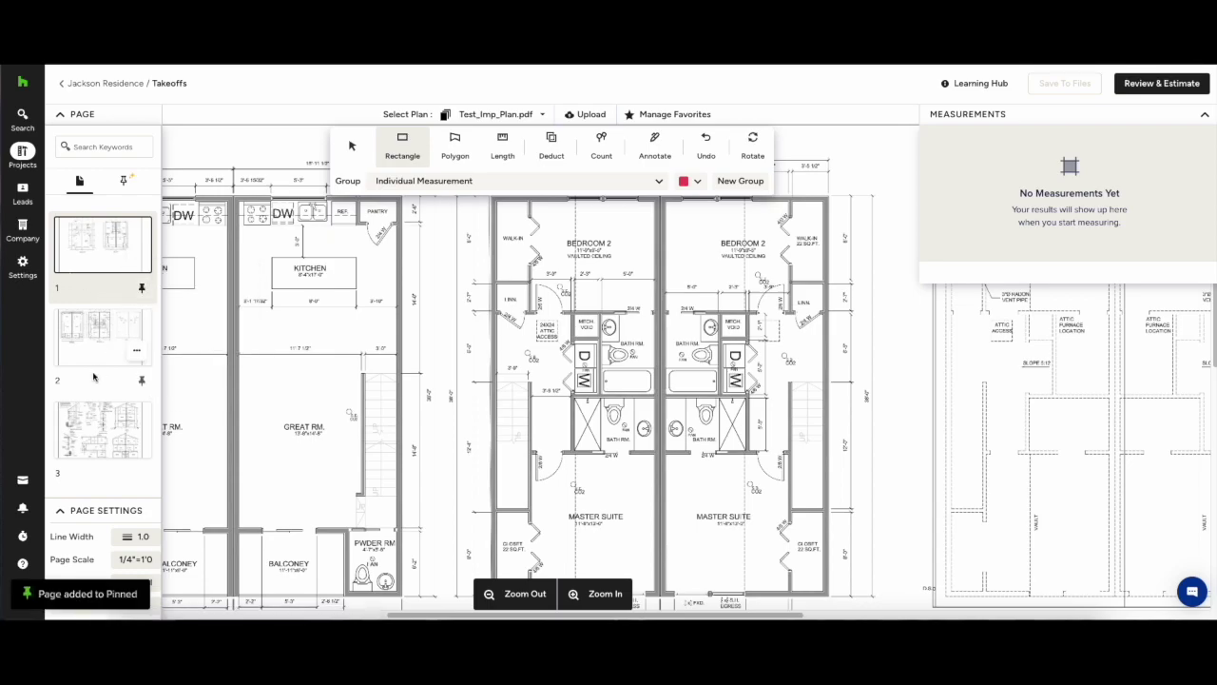
pyautogui.click(122, 181)
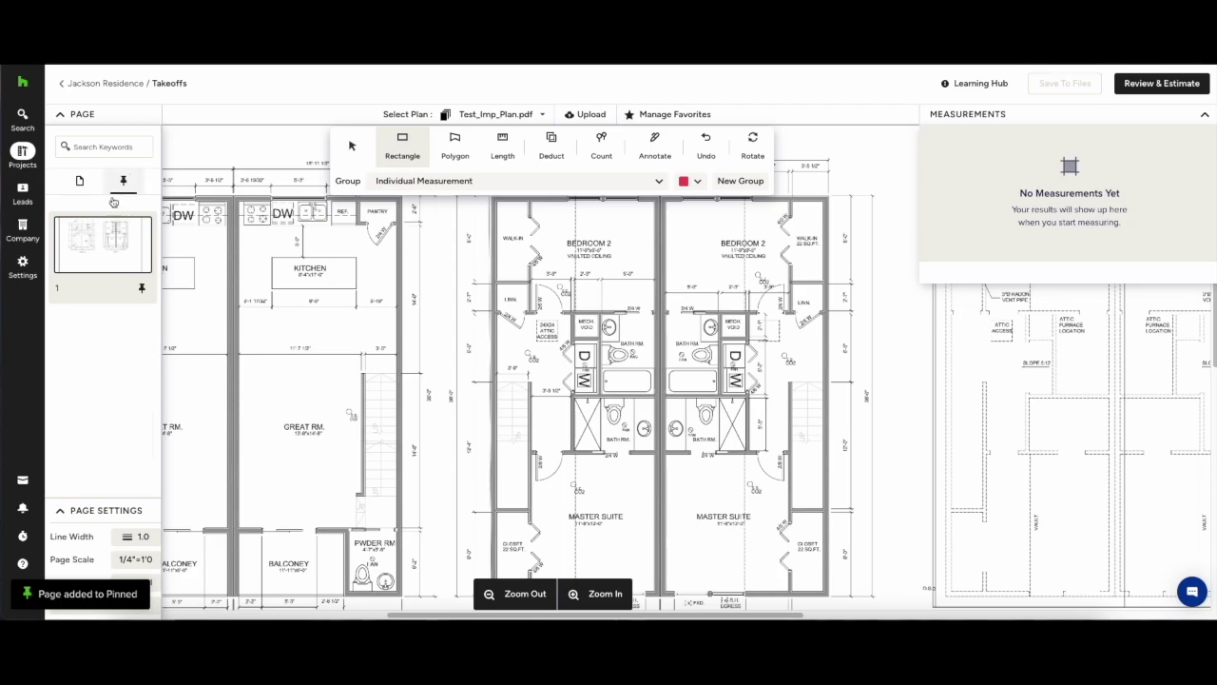
pyautogui.click(140, 288)
pyautogui.click(80, 181)
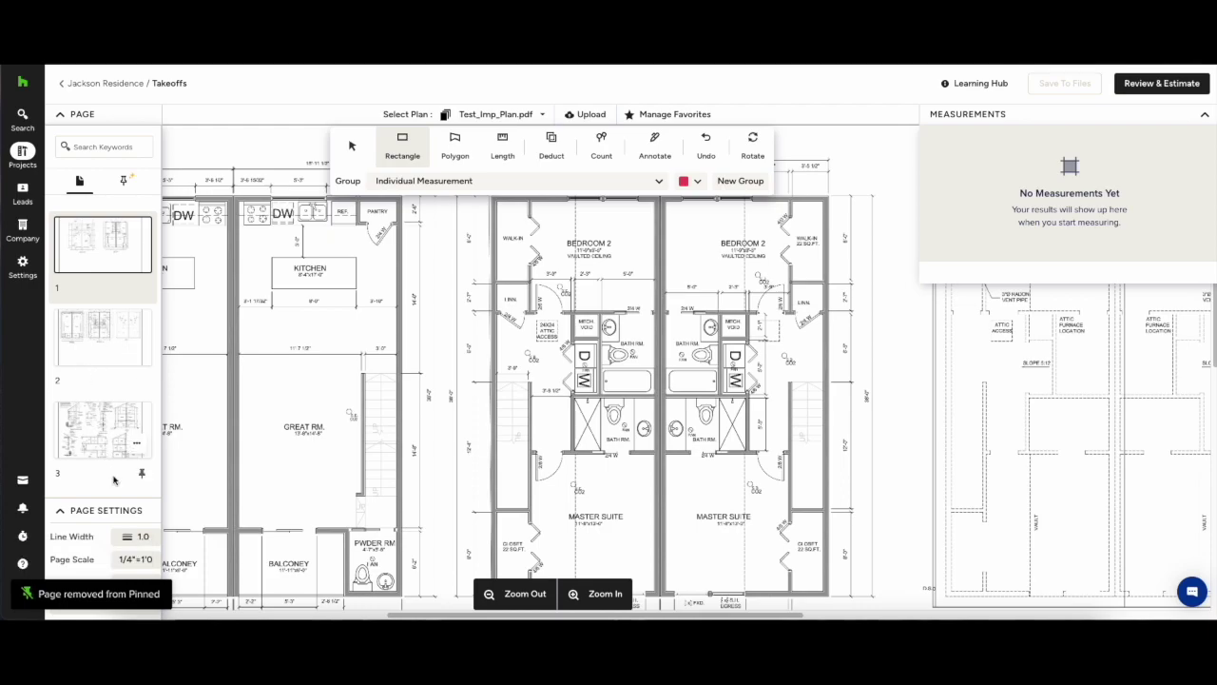
pyautogui.click(137, 538)
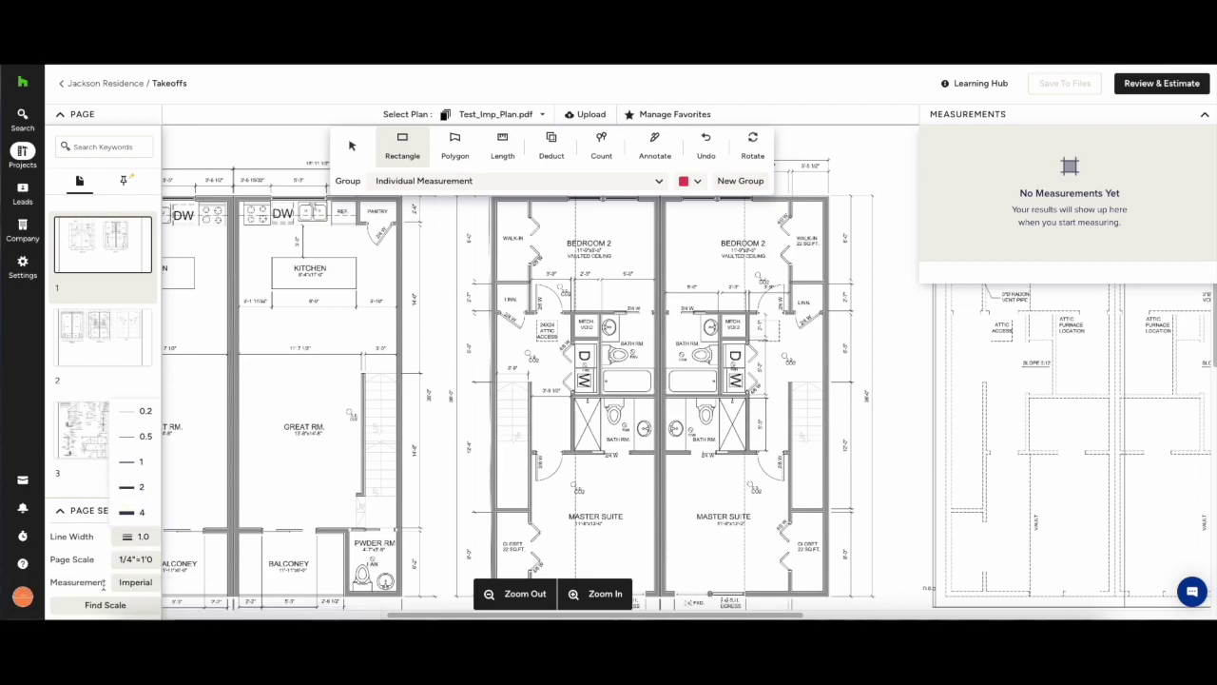
pyautogui.click(80, 569)
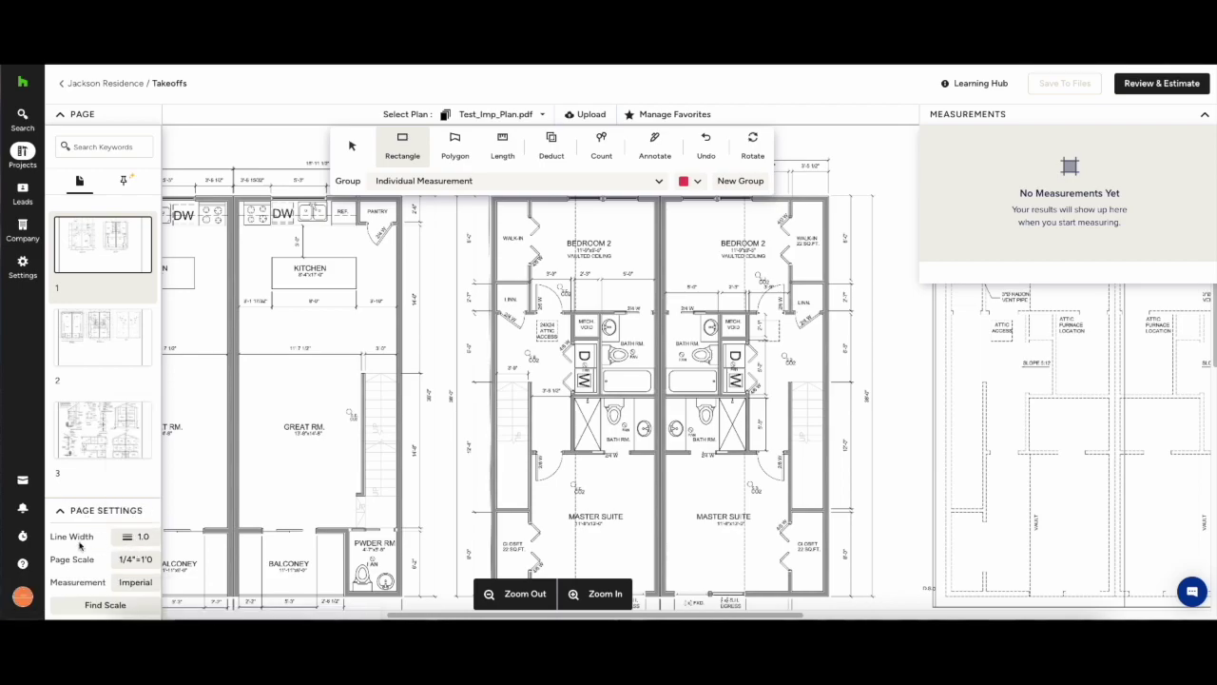
pyautogui.click(133, 563)
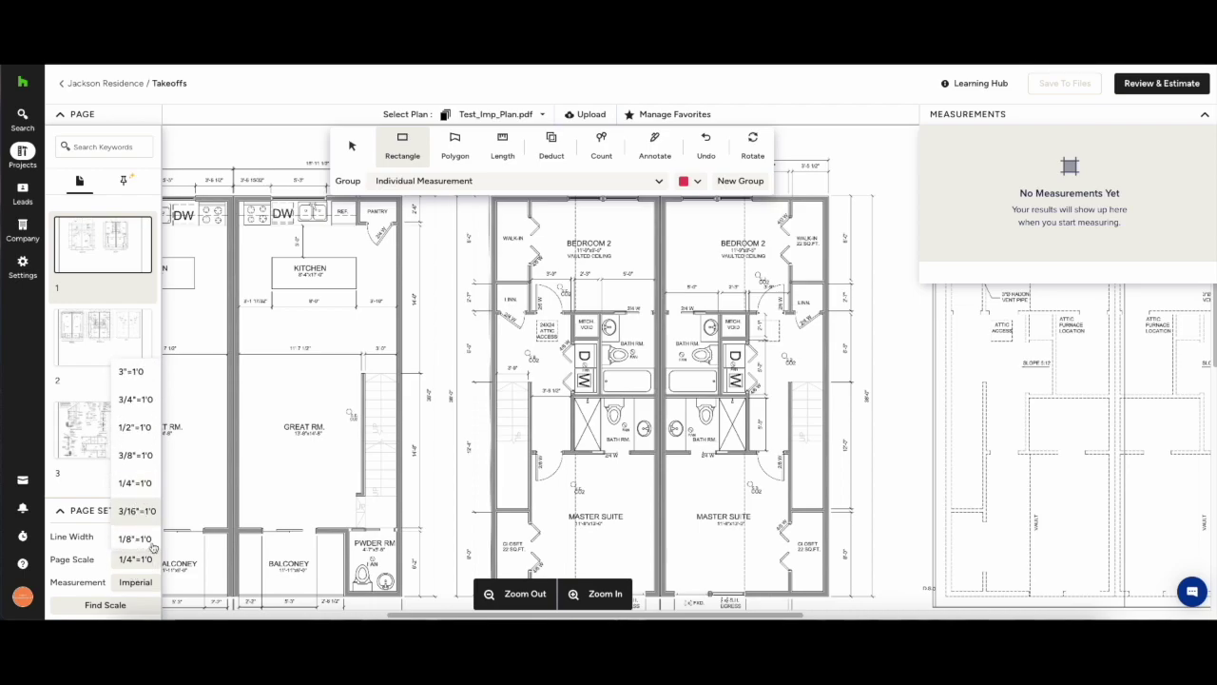
pyautogui.click(104, 567)
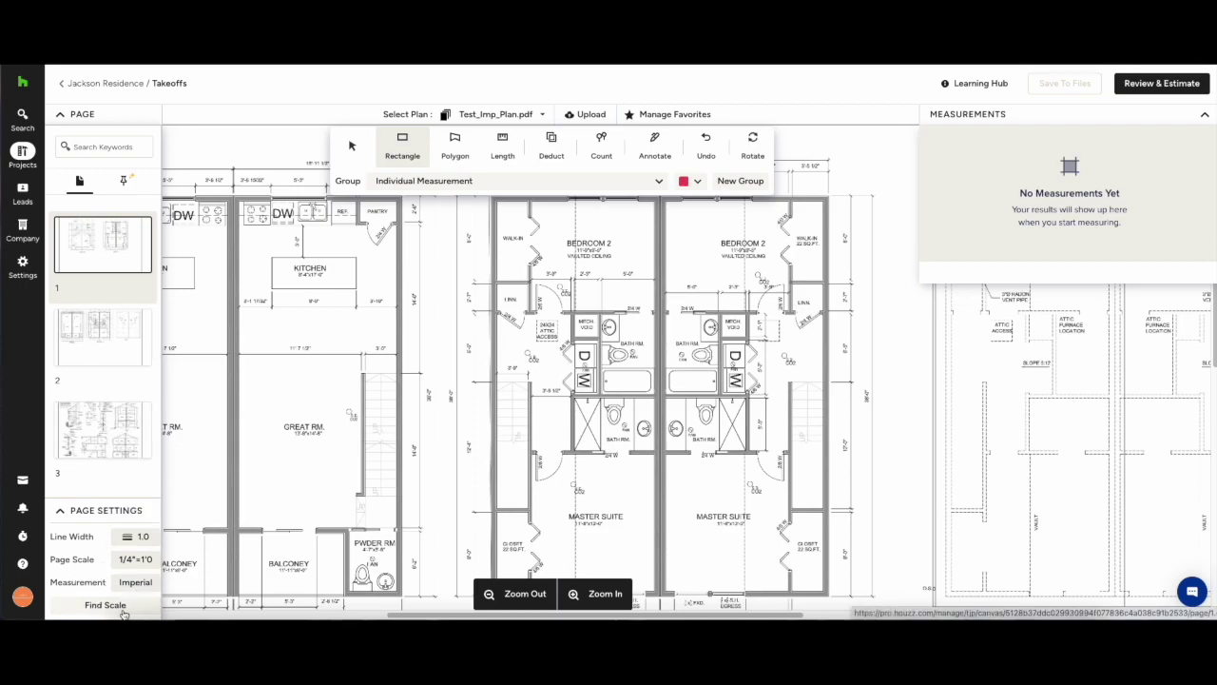
pyautogui.click(123, 611)
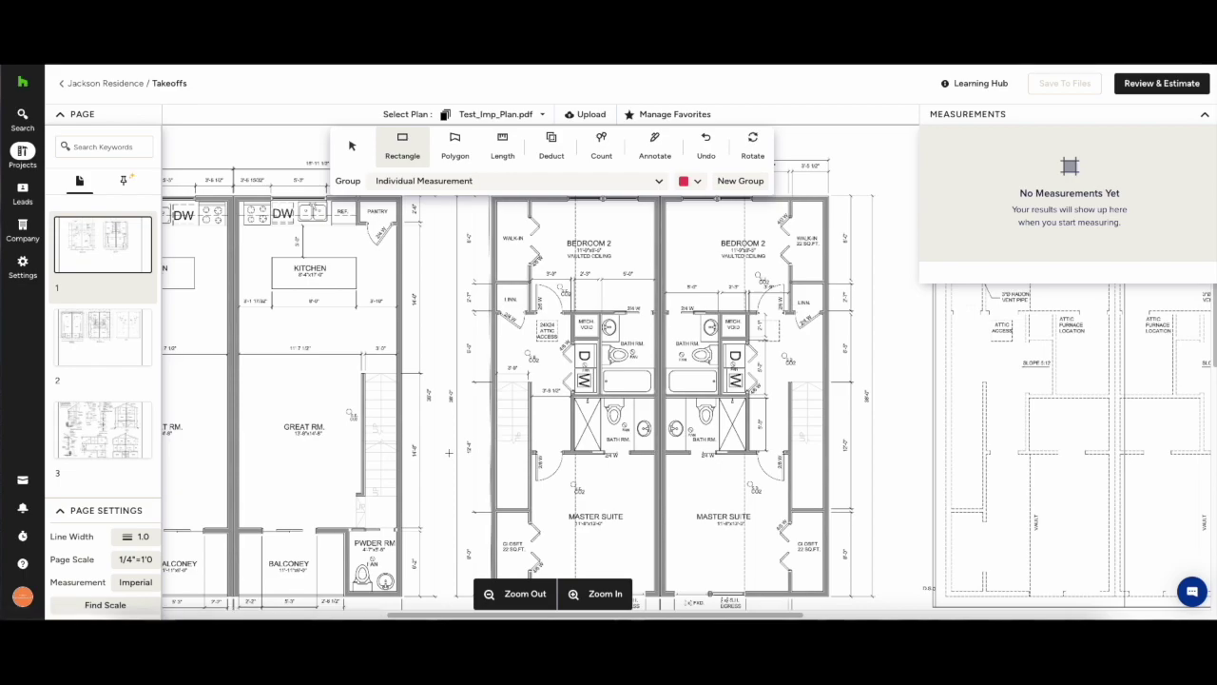
pyautogui.click(526, 118)
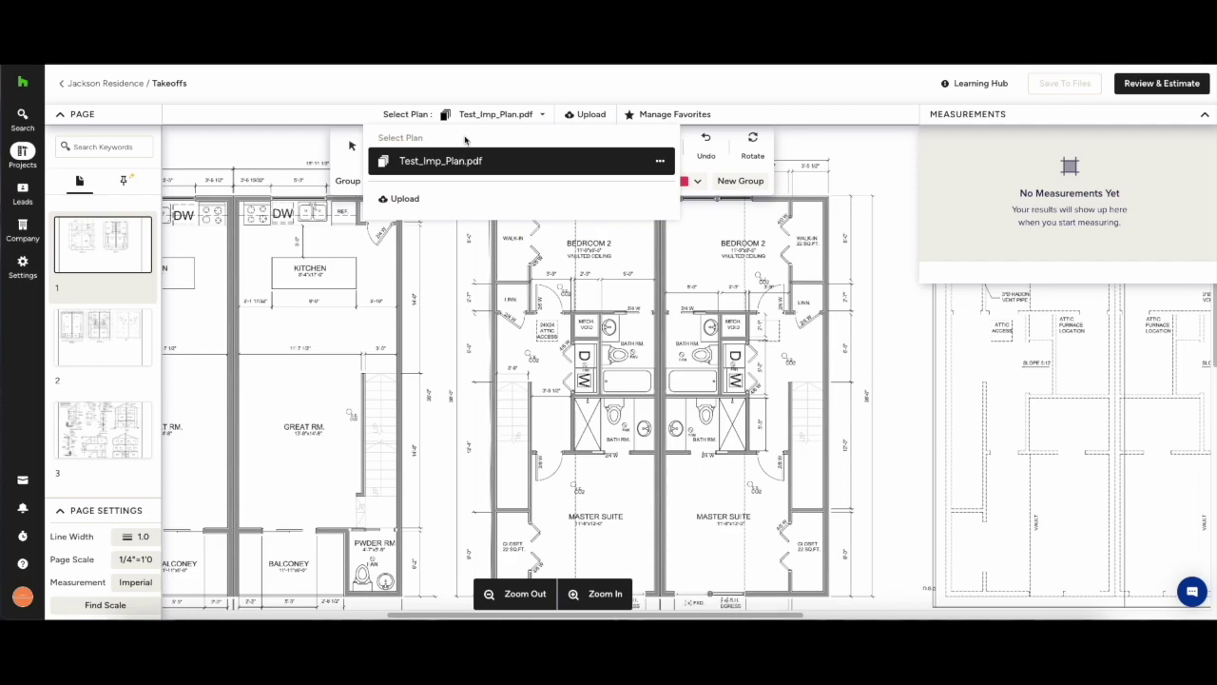
pyautogui.click(524, 114)
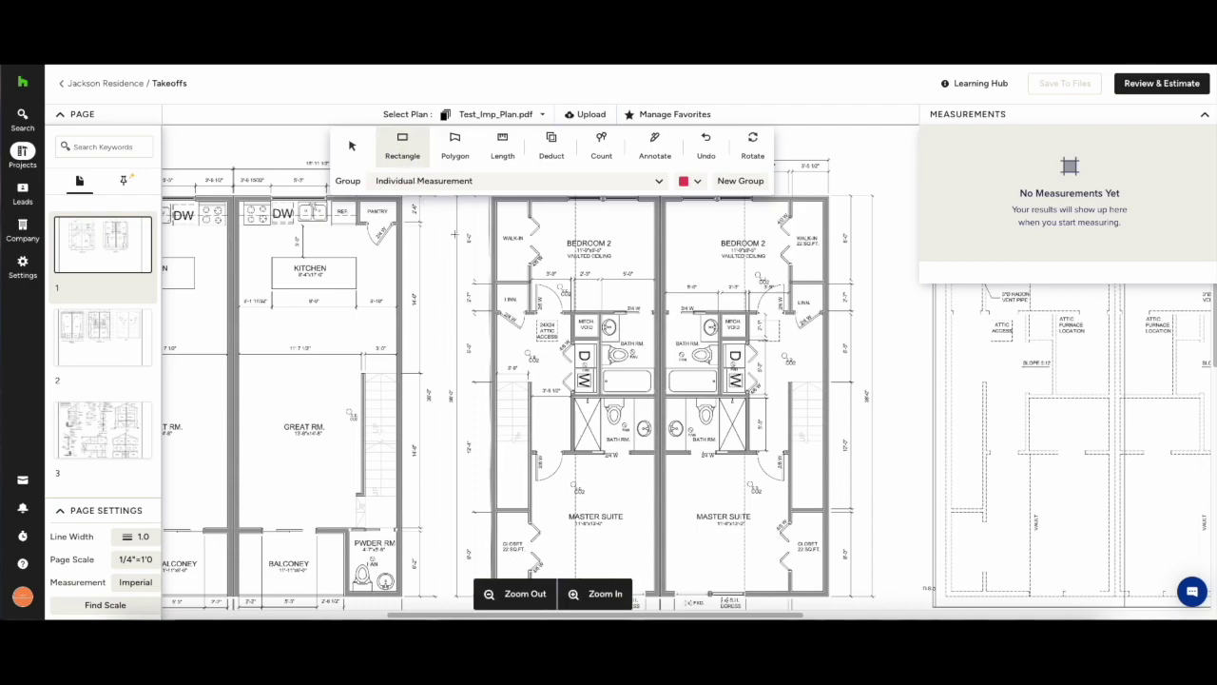
# Step: Measure the kitchen as rectangle rect 1, reading 217.92 ft²
pyautogui.click(401, 150)
pyautogui.moveTo(238, 200); pyautogui.dragTo(399, 355)
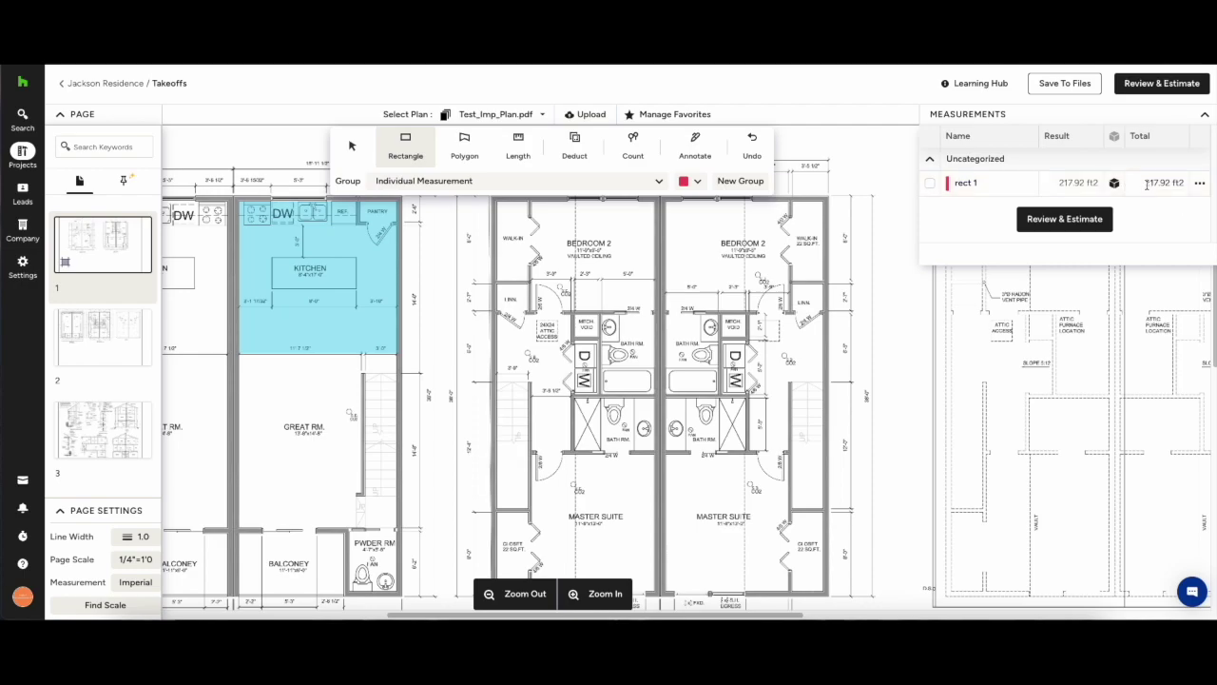
pyautogui.click(463, 150)
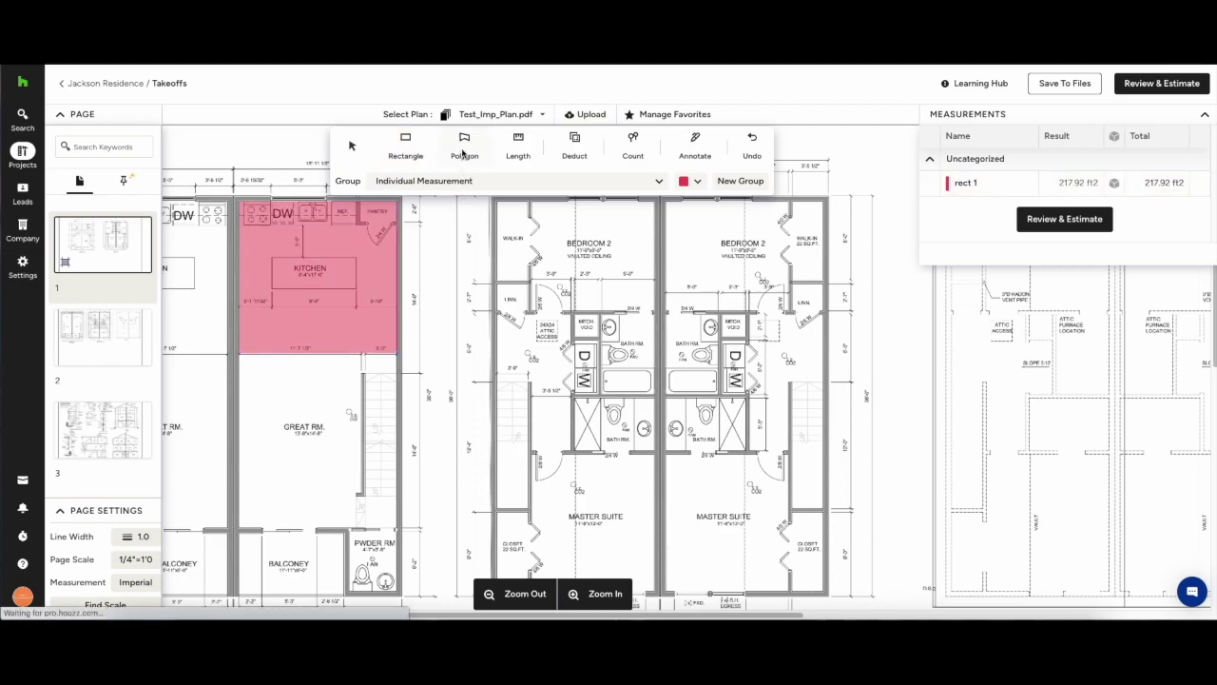
pyautogui.click(656, 180)
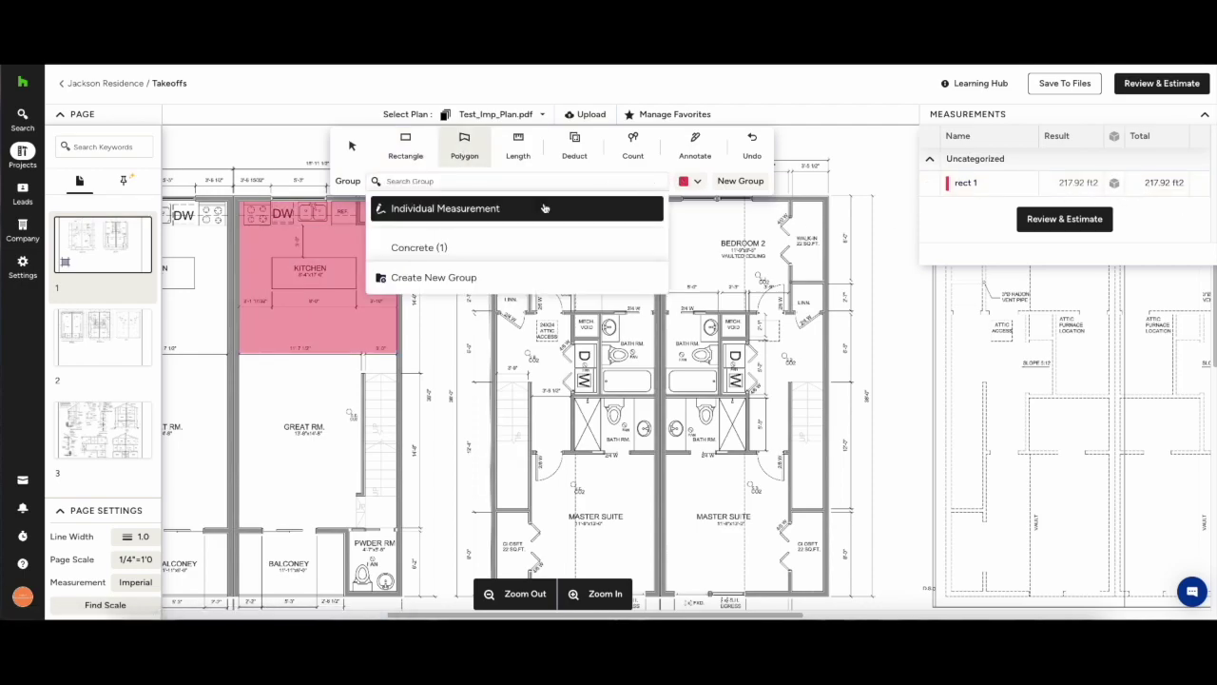
# Step: Create a yellow, favourite Timber Floor group in a new Flooring category, measured in ft²
pyautogui.click(433, 278)
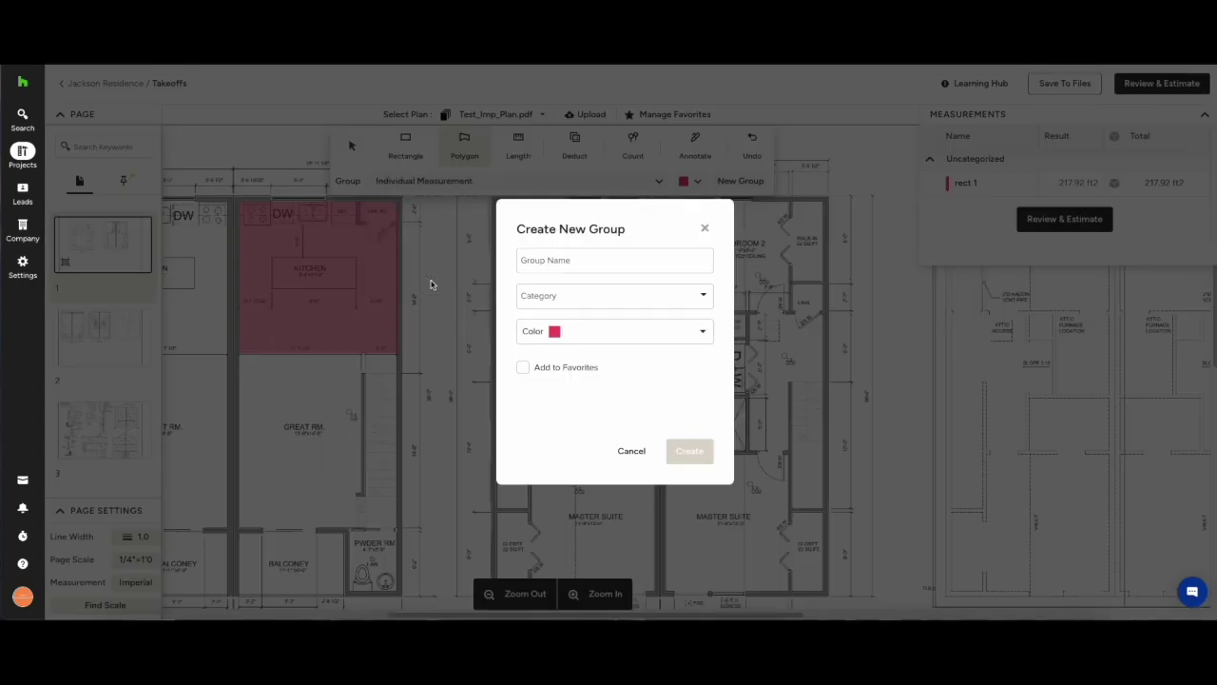
pyautogui.click(619, 254)
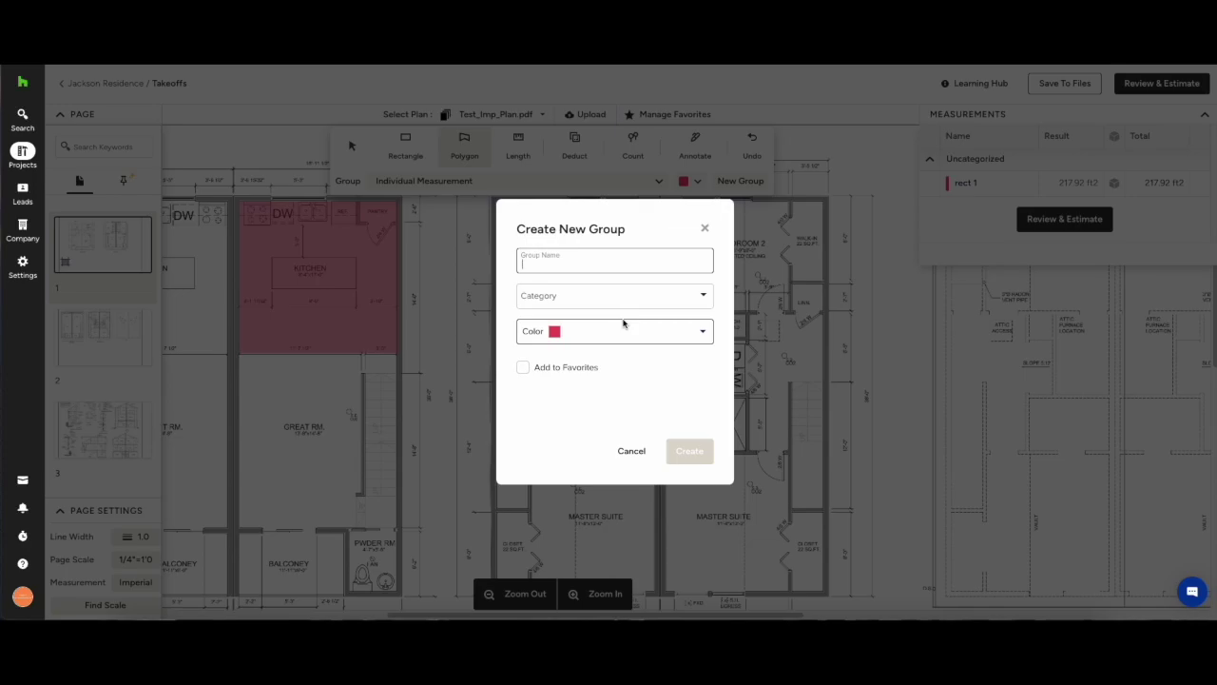
pyautogui.write('1')
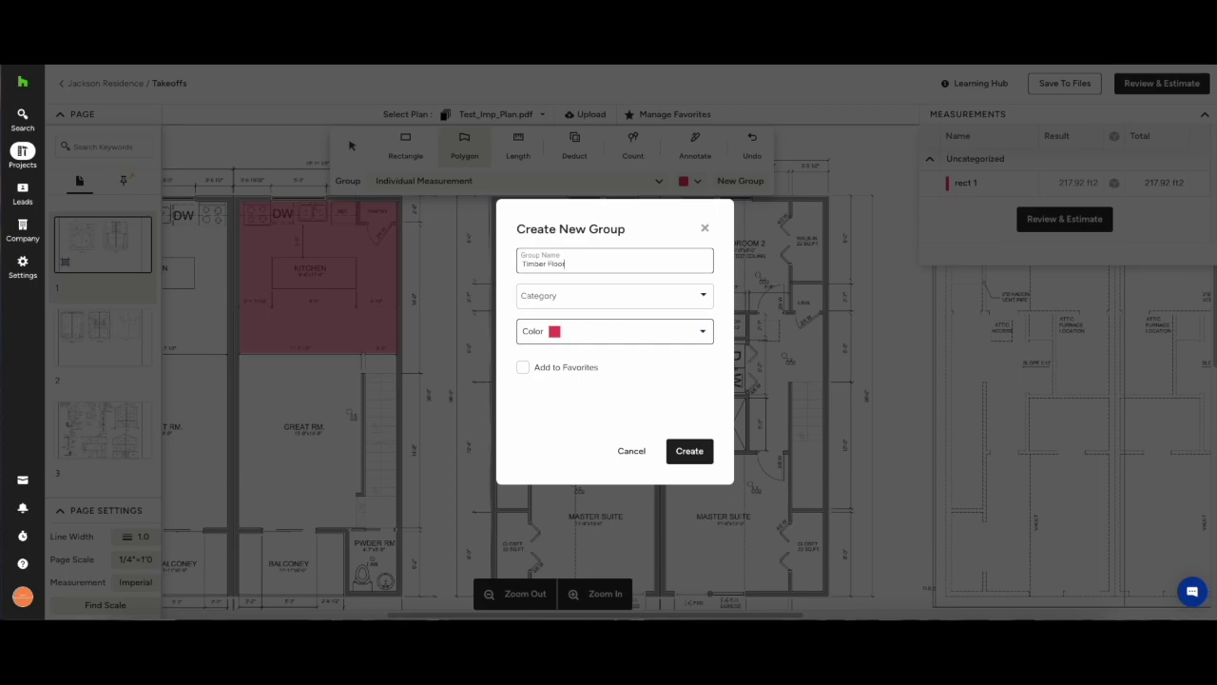
pyautogui.click(657, 296)
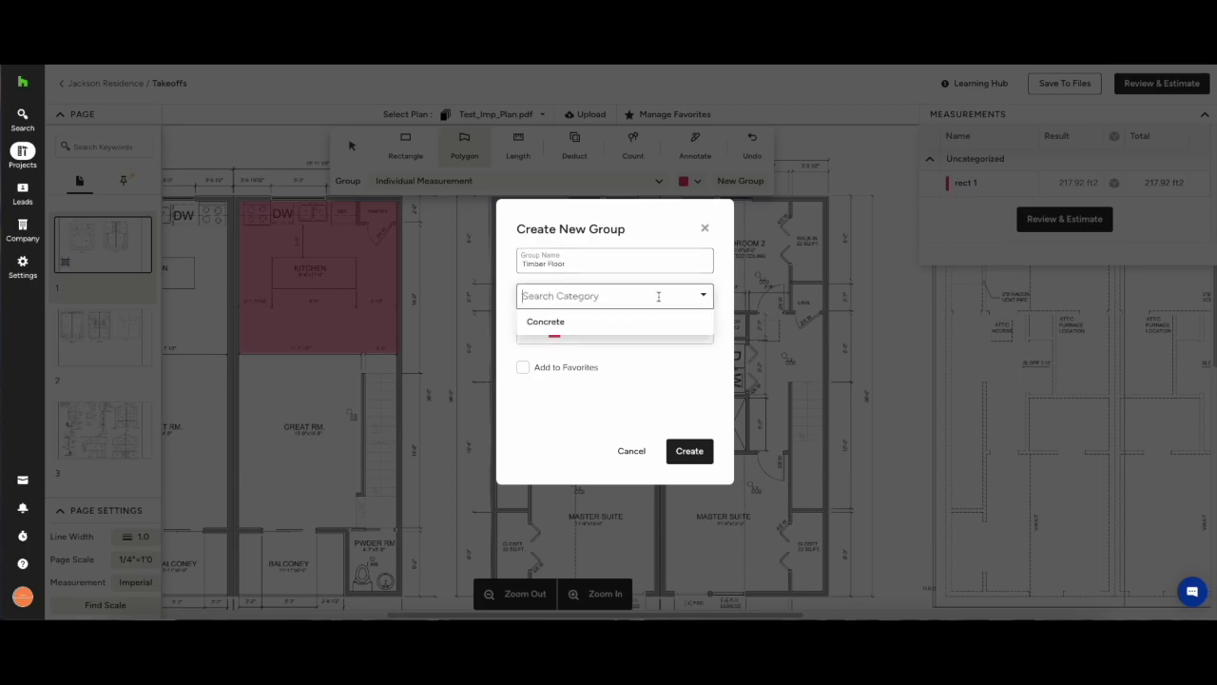
pyautogui.write('Flooring')
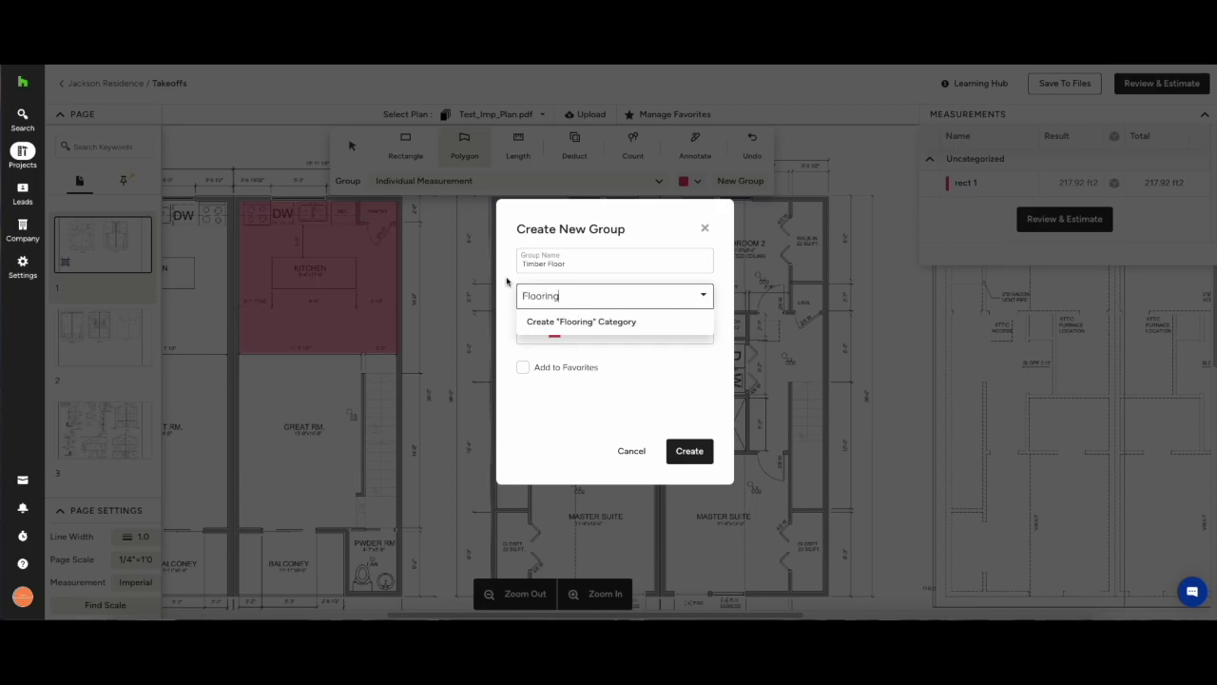
pyautogui.click(566, 323)
pyautogui.click(568, 331)
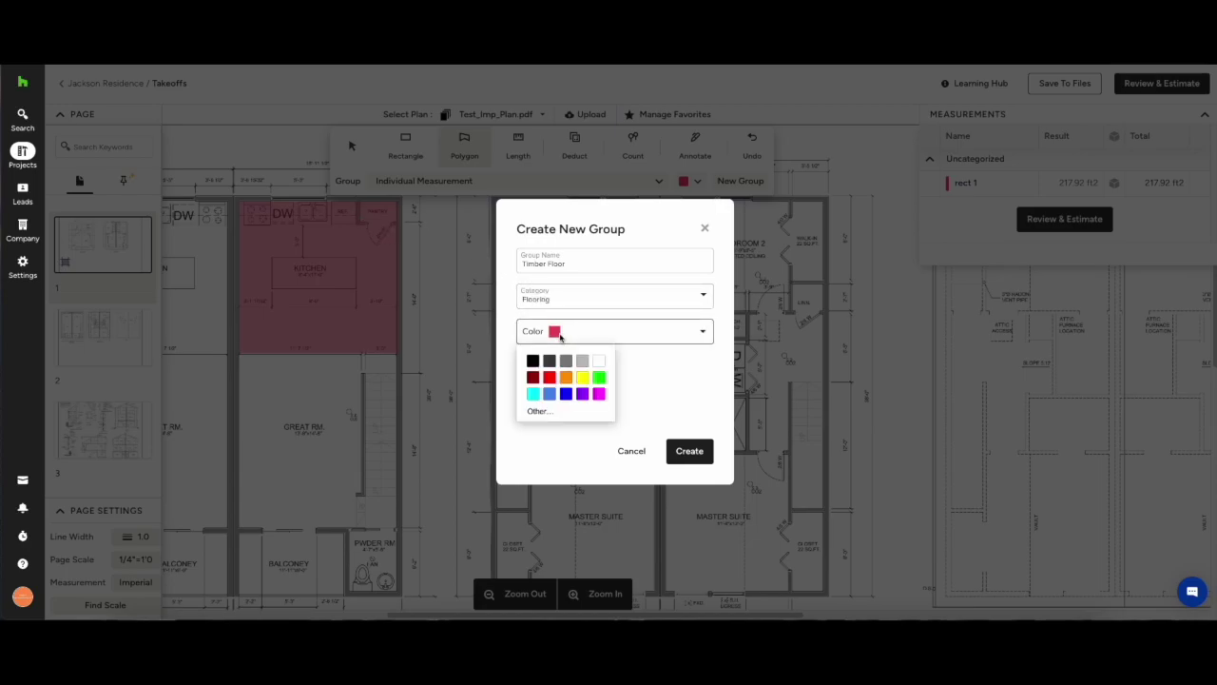
pyautogui.click(583, 377)
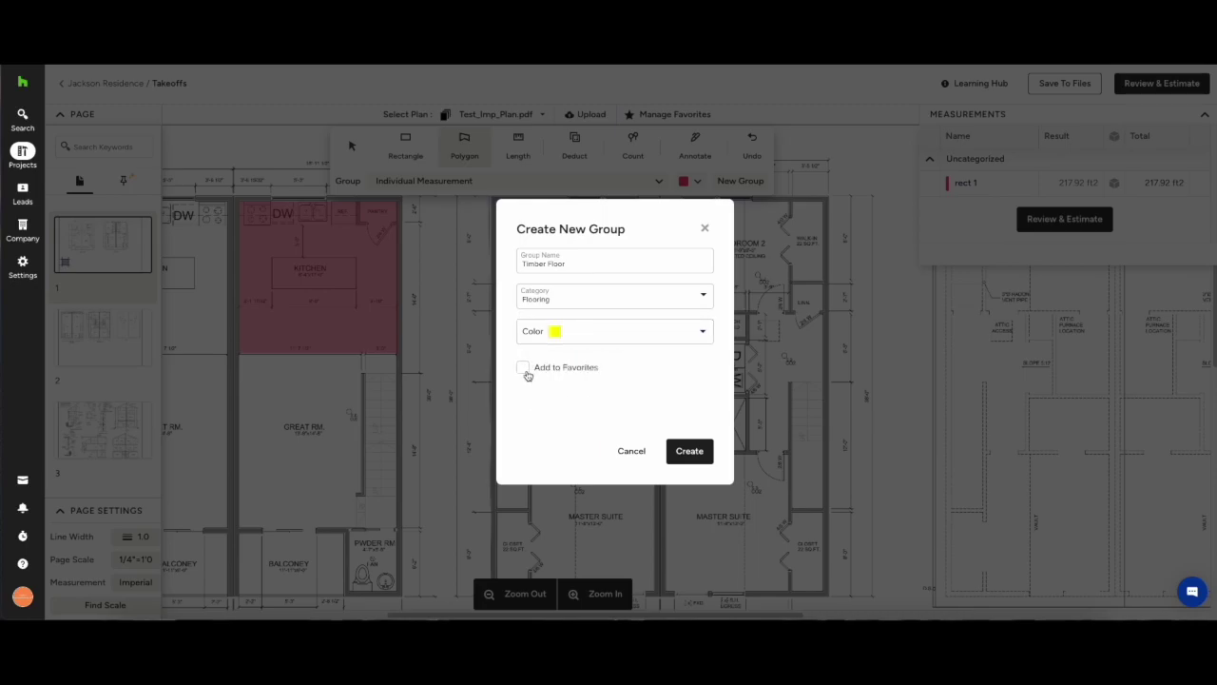
pyautogui.click(524, 368)
pyautogui.click(635, 407)
pyautogui.click(571, 435)
pyautogui.click(692, 451)
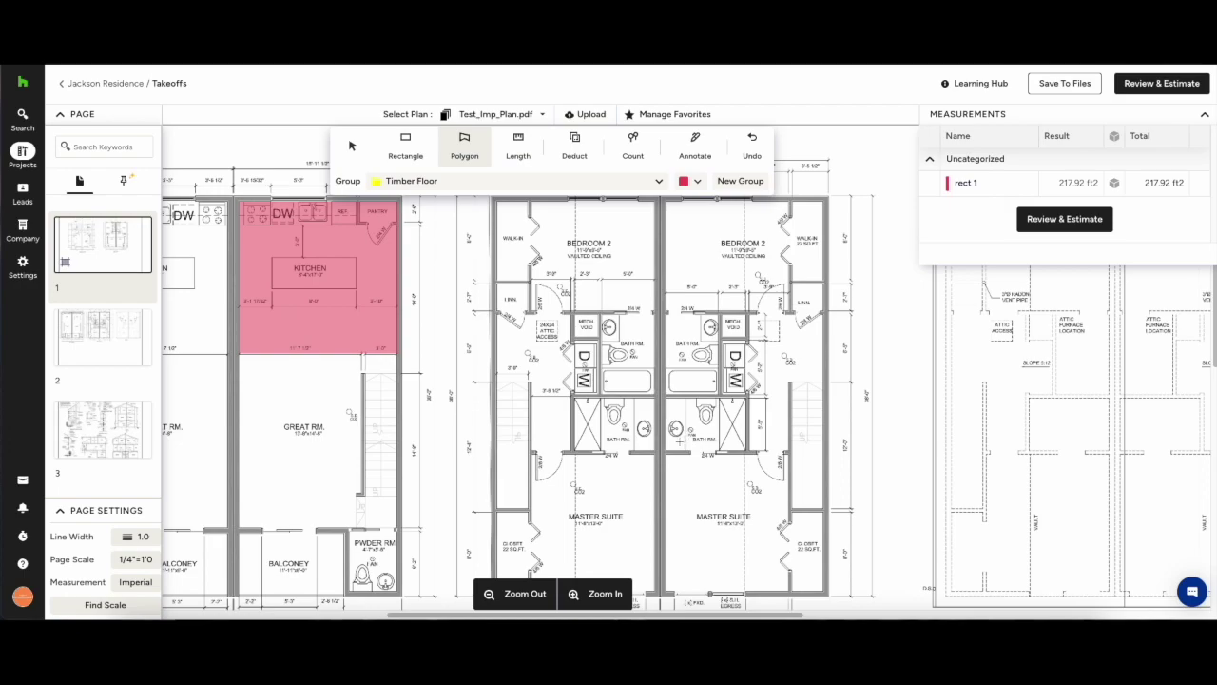
# Step: Trace the left Bedroom 2 as a Timber Floor polygon of 145.40 ft²
pyautogui.scroll(1, 679, 440)
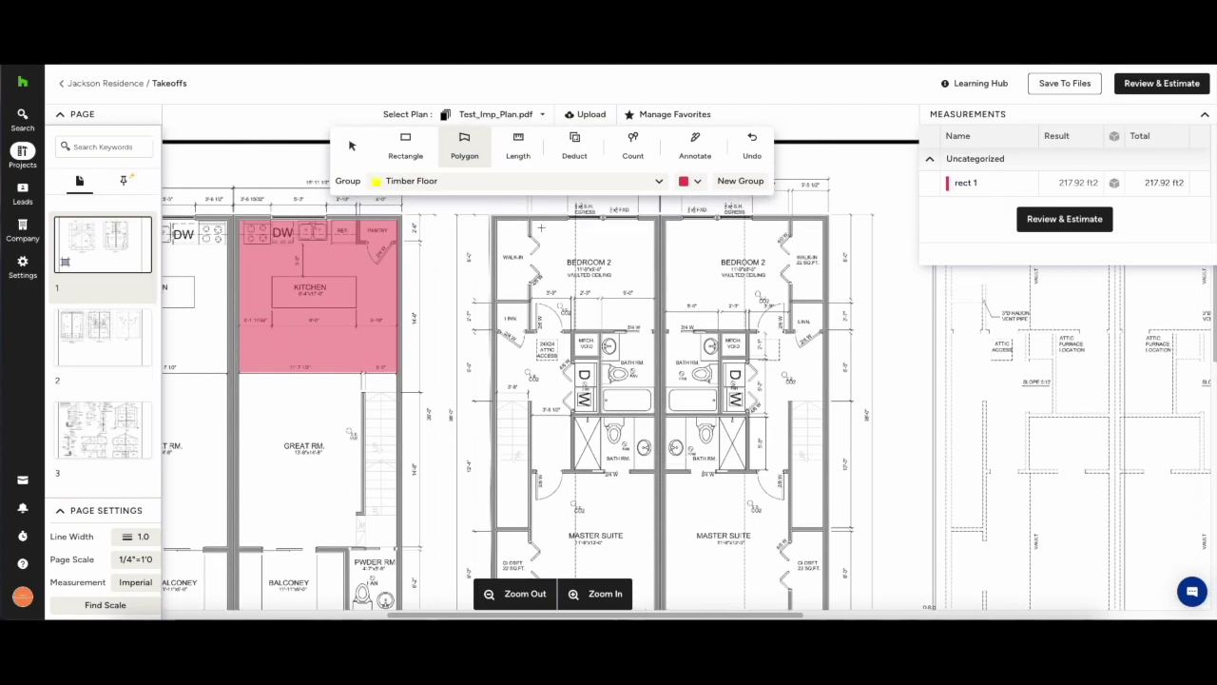
pyautogui.click(494, 219)
pyautogui.click(656, 329)
pyautogui.click(533, 329)
pyautogui.click(533, 302)
pyautogui.doubleClick(495, 301)
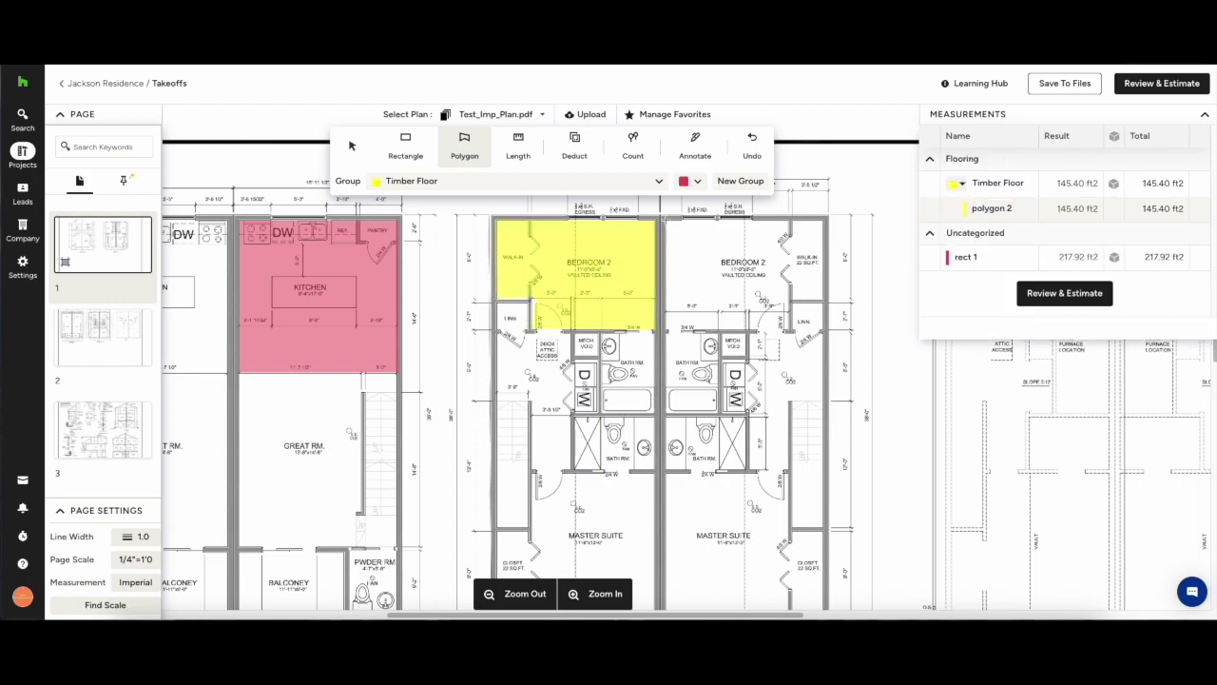
# Step: Trace the right Bedroom 2 as polygon 3 (146.31 ft²), totalling 291.71 ft²
pyautogui.click(825, 220)
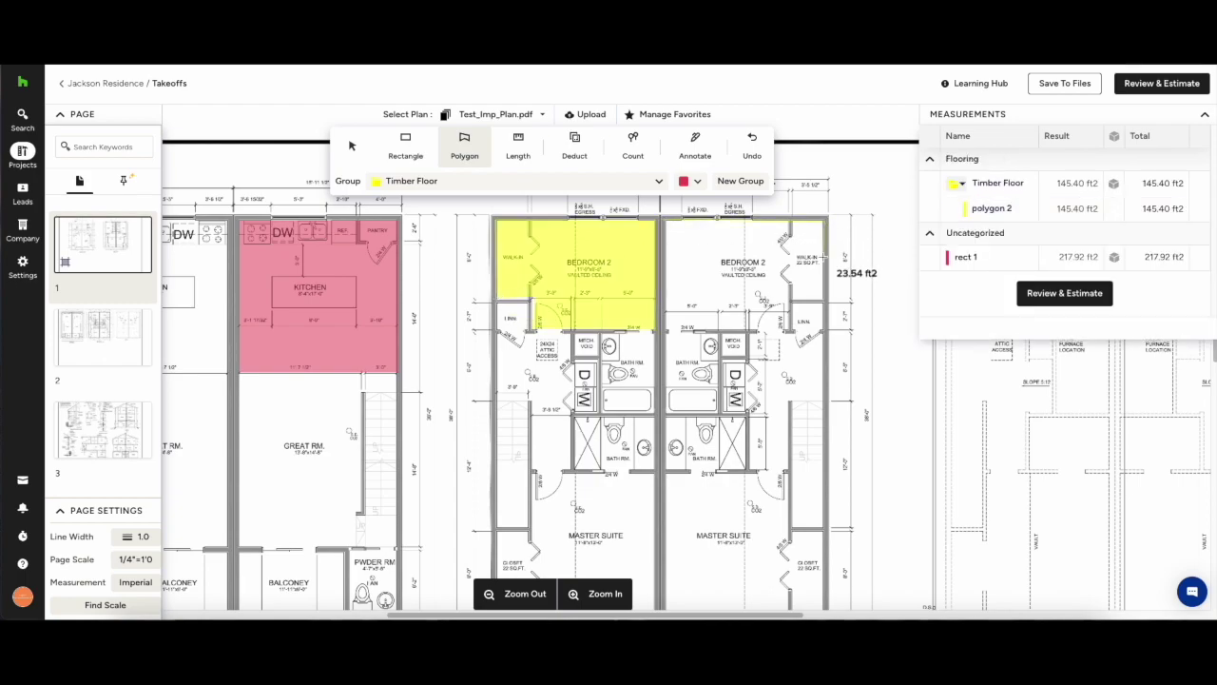
pyautogui.click(824, 309)
pyautogui.click(790, 330)
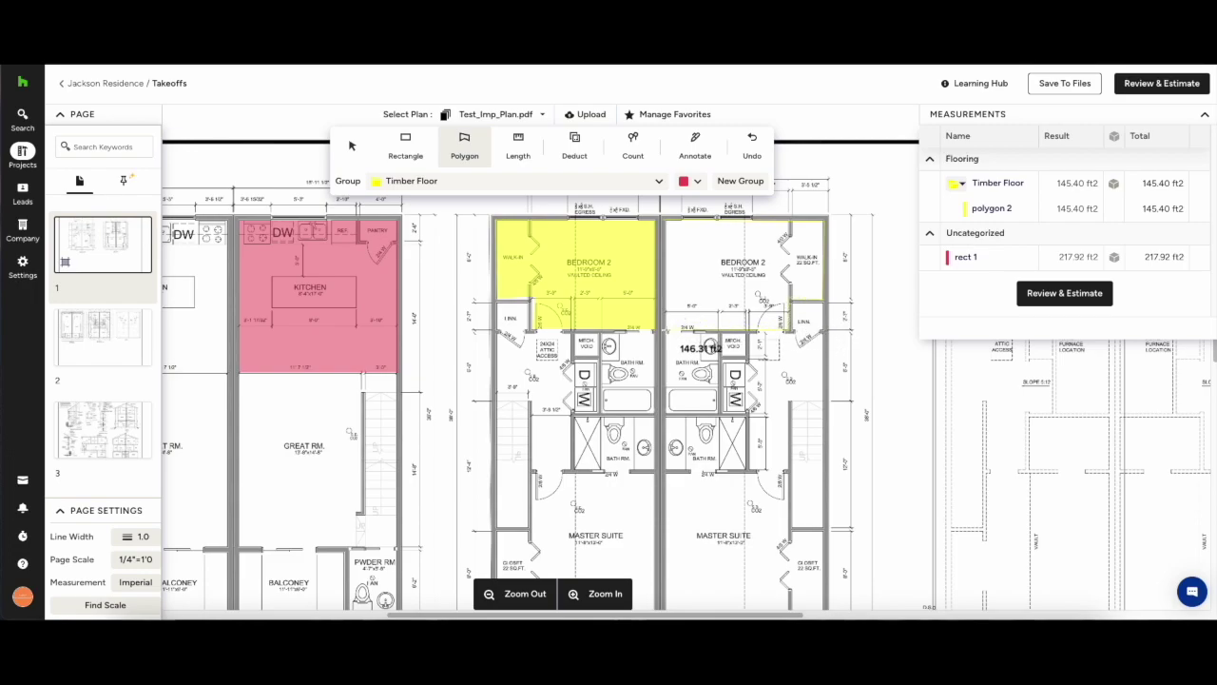
pyautogui.doubleClick(669, 328)
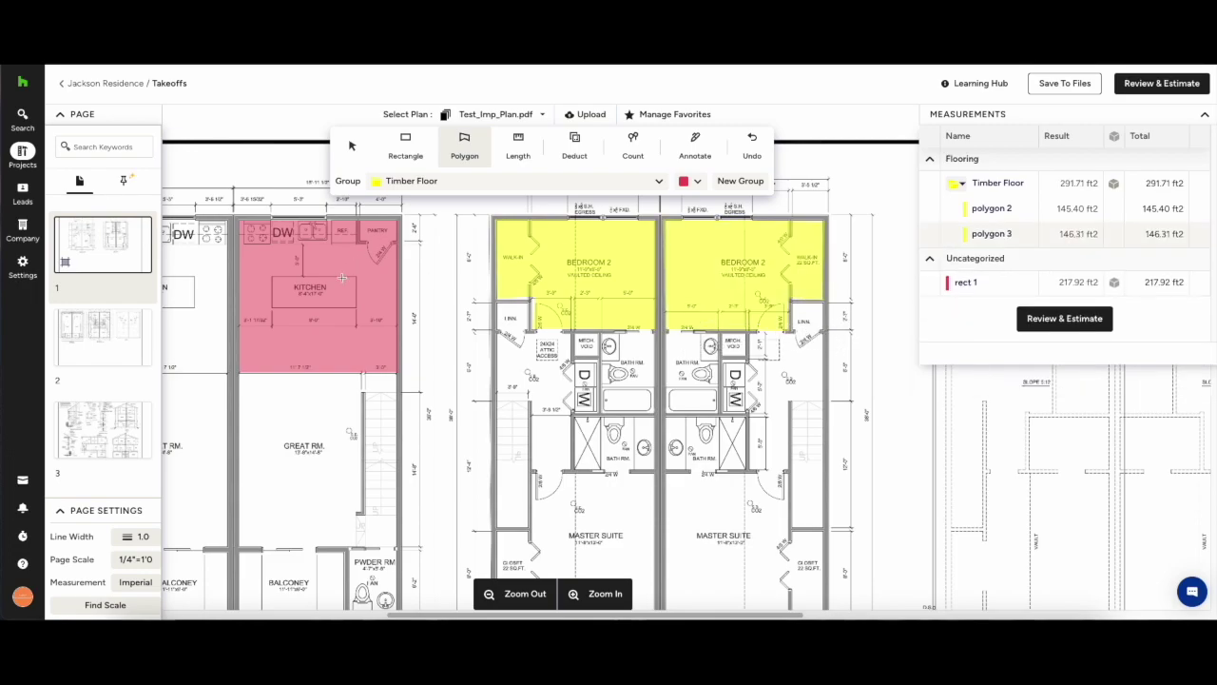
pyautogui.click(929, 284)
# Step: Move rect 1 into Flooring > Timber Floor, bringing the group to 509.63 ft²
pyautogui.click(1197, 283)
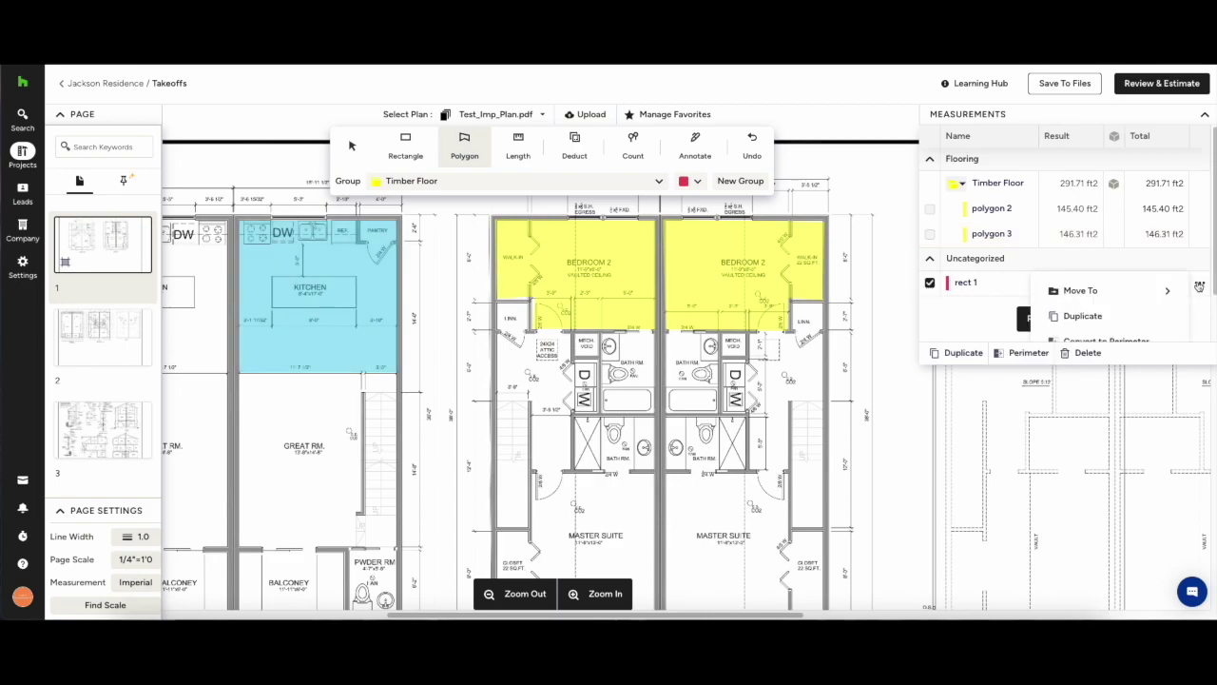
pyautogui.click(1157, 288)
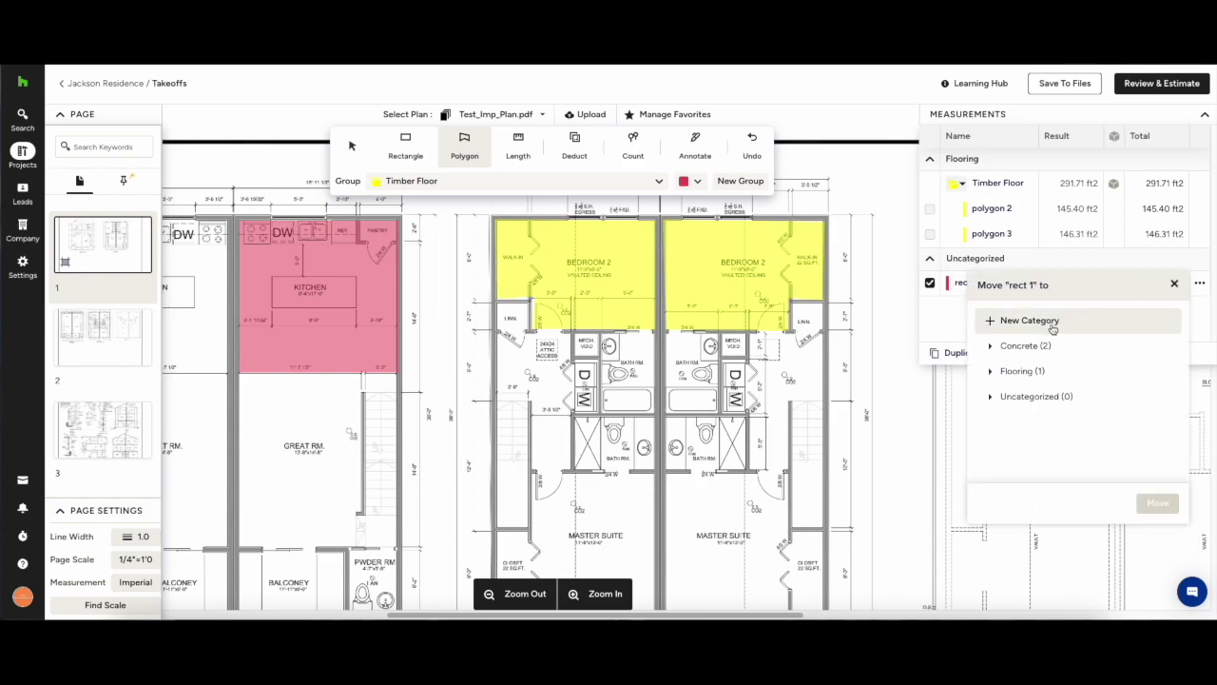
pyautogui.click(1022, 377)
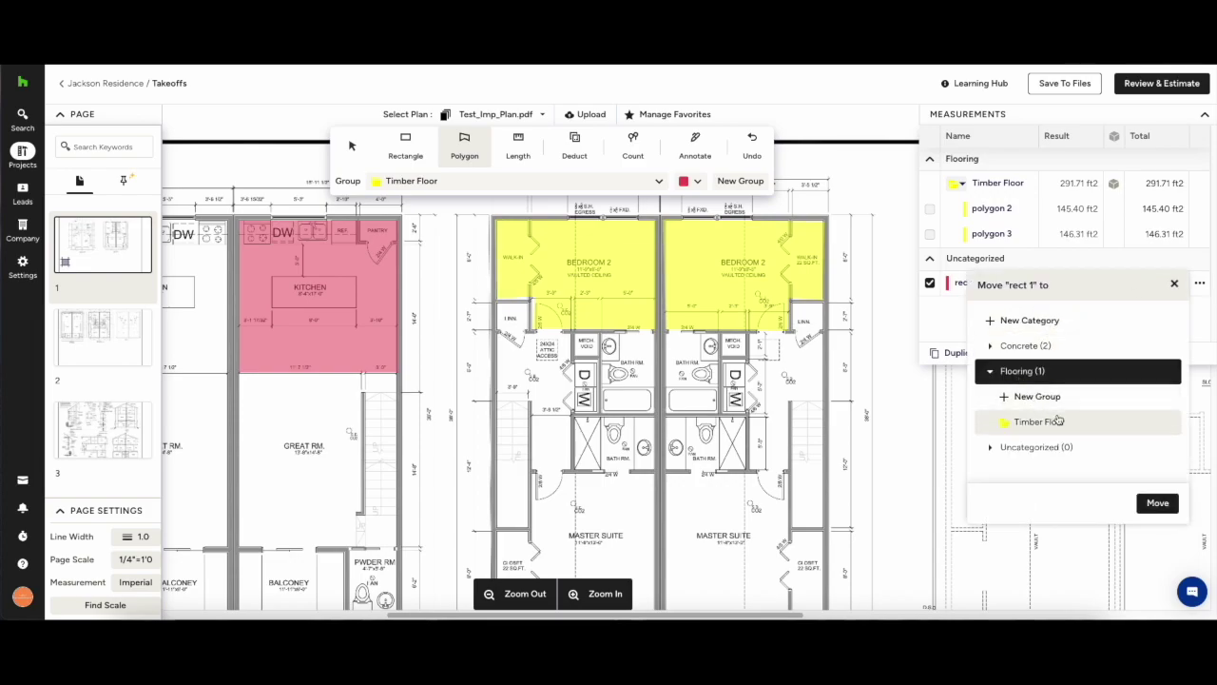
pyautogui.click(1018, 422)
pyautogui.click(1158, 504)
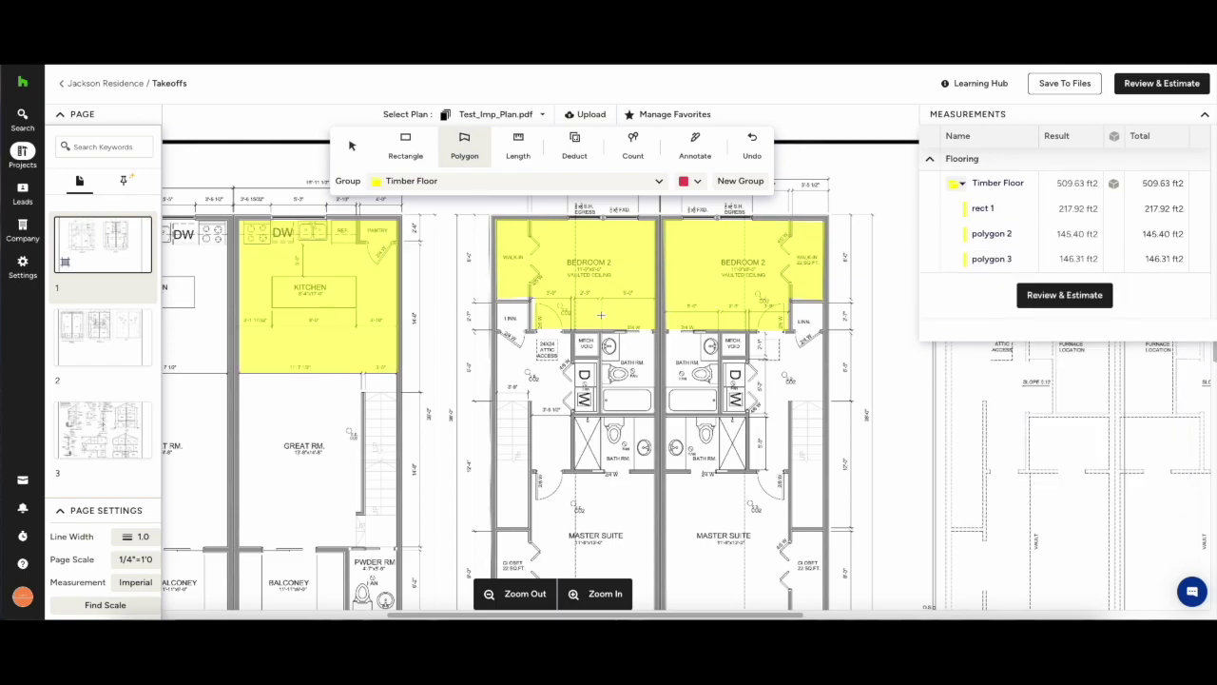
pyautogui.click(518, 147)
# Step: Set up a green, favourite Int Walls group in a new Drywall category and choose its unit
pyautogui.click(659, 183)
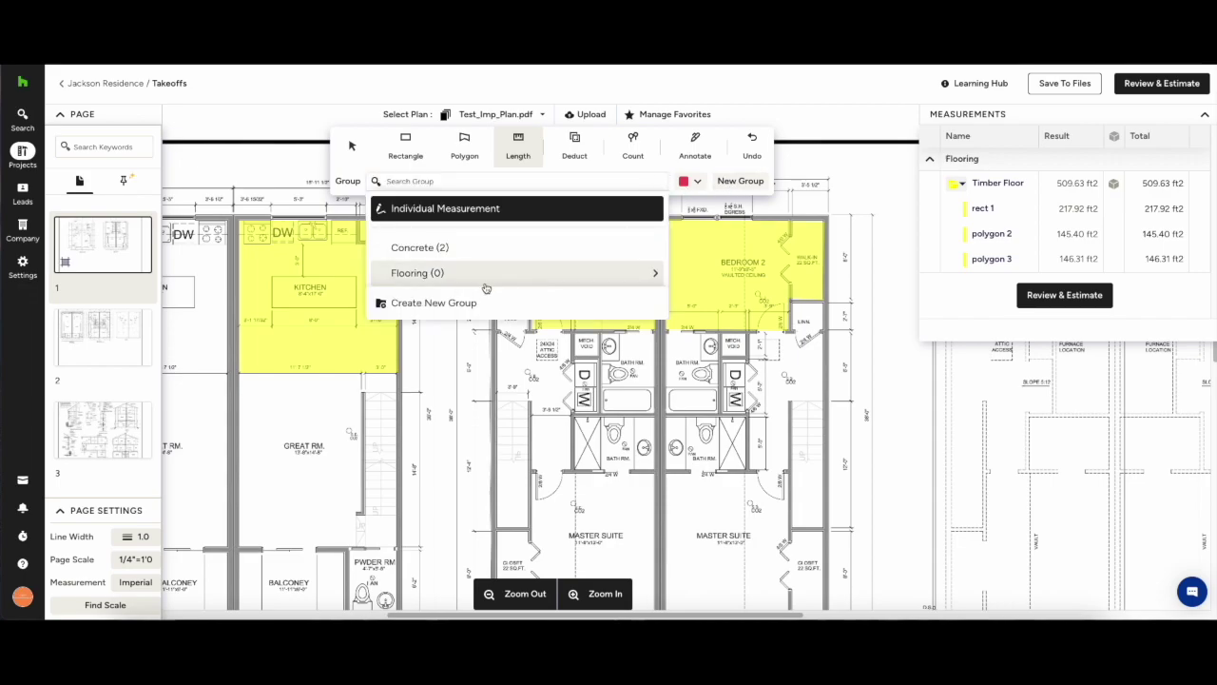
pyautogui.click(461, 312)
pyautogui.click(572, 262)
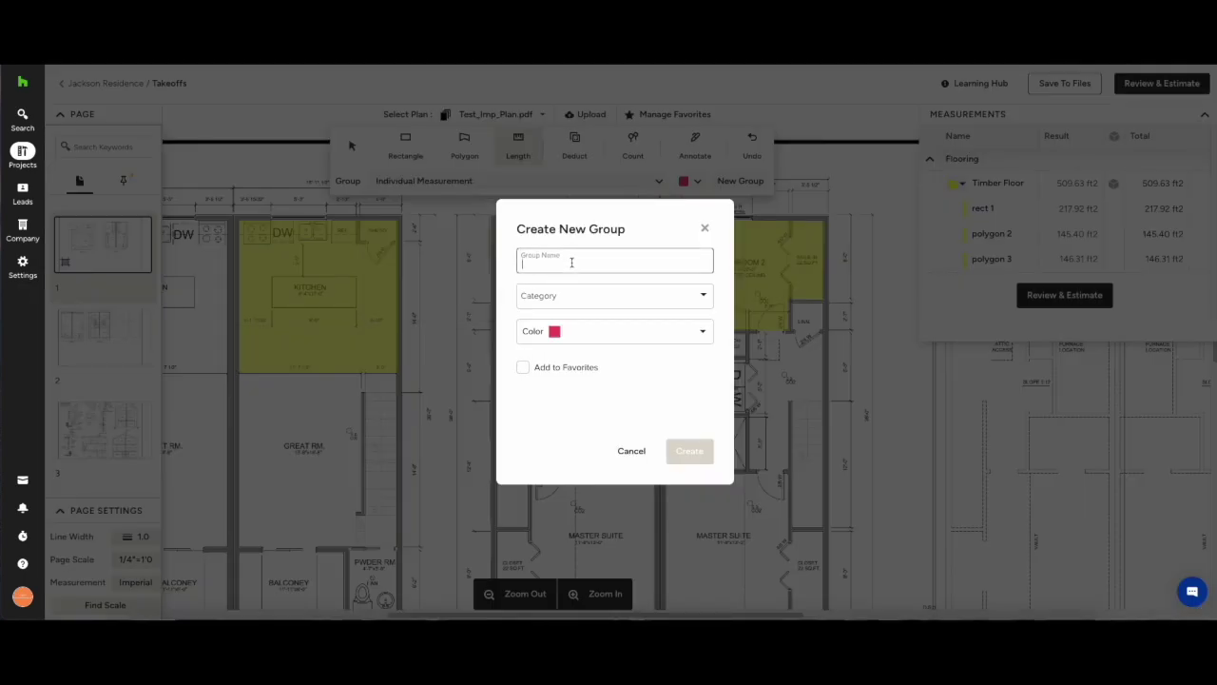
pyautogui.write('Int Walls')
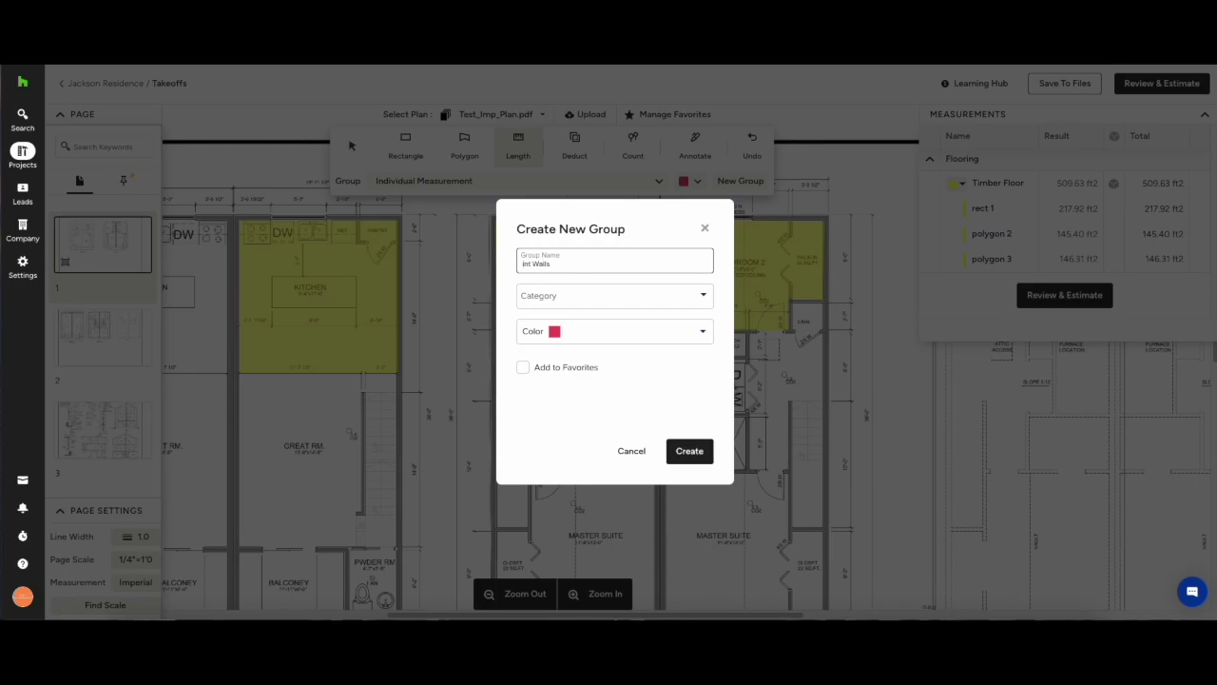
pyautogui.click(697, 295)
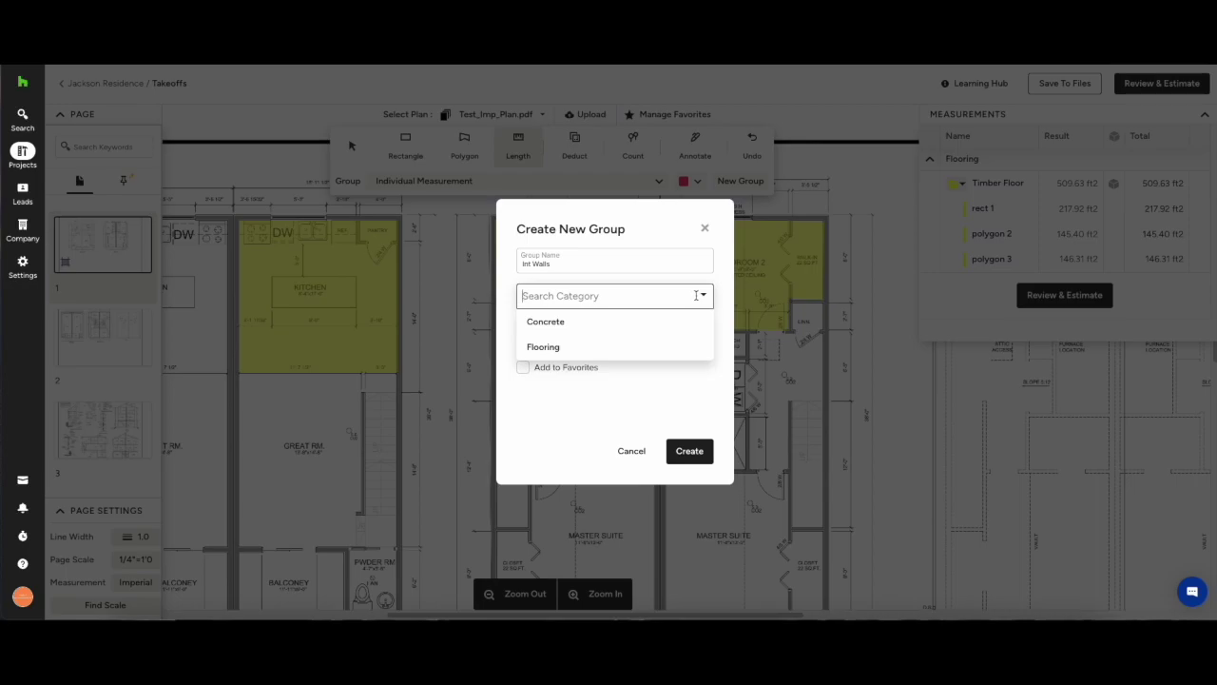
pyautogui.write('Drywall')
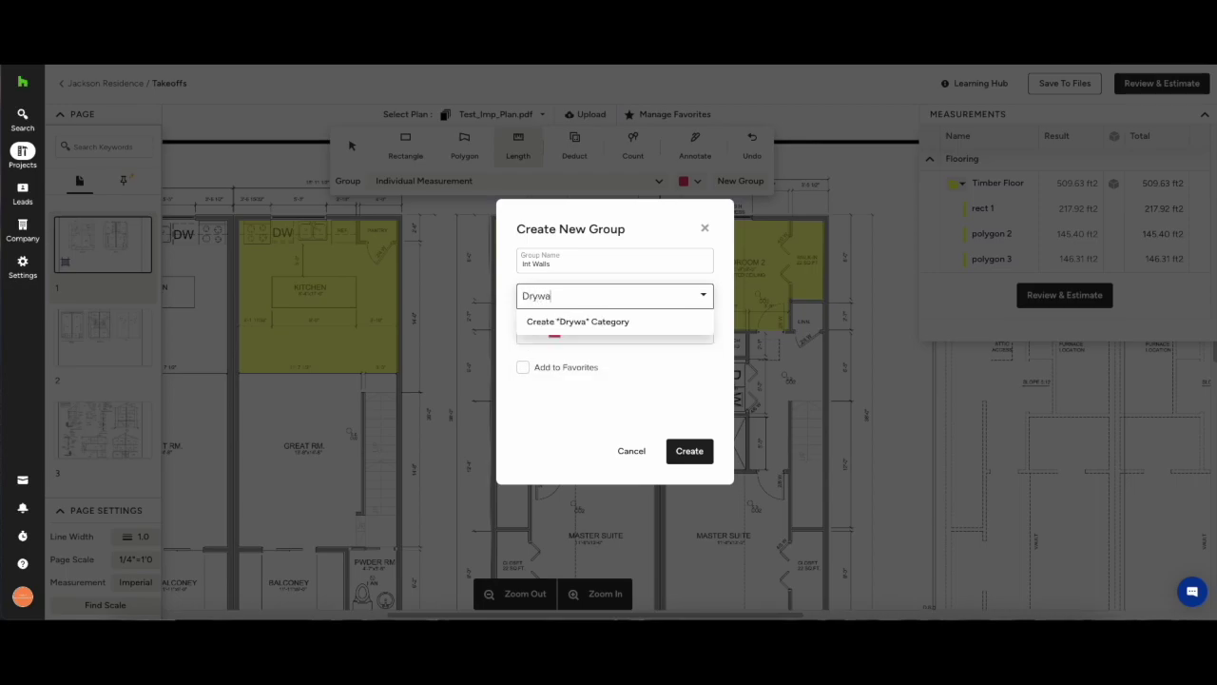
pyautogui.click(601, 326)
pyautogui.click(559, 332)
pyautogui.click(599, 376)
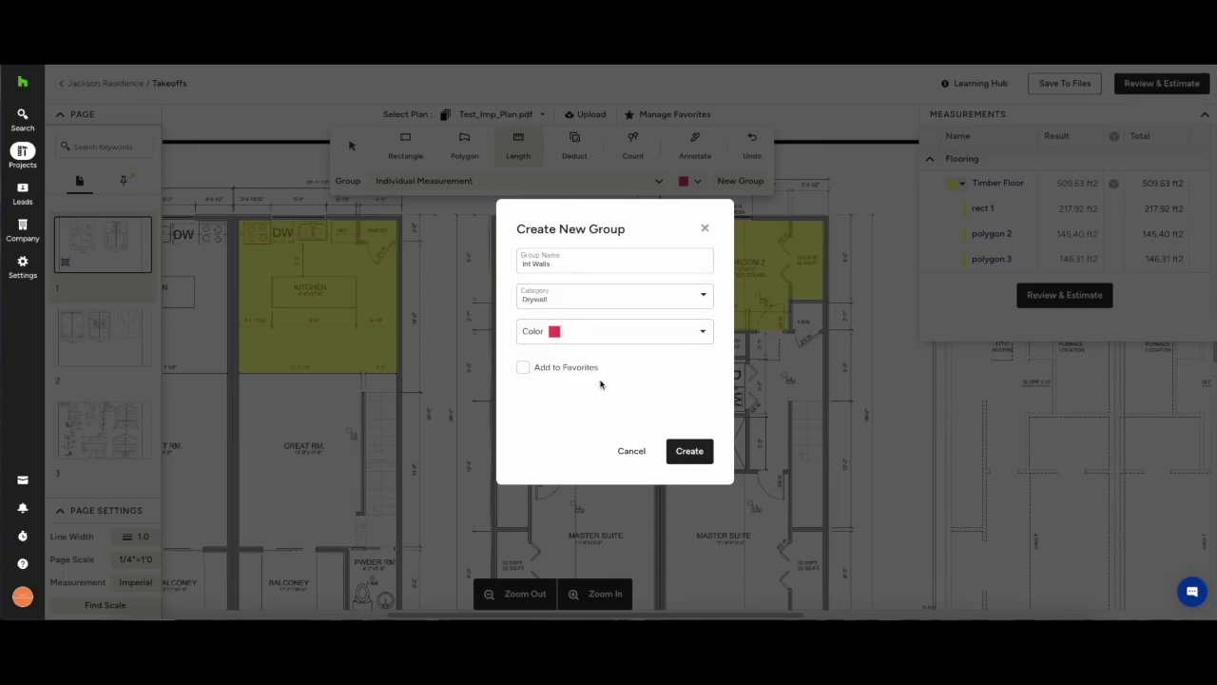
pyautogui.click(523, 368)
pyautogui.click(619, 402)
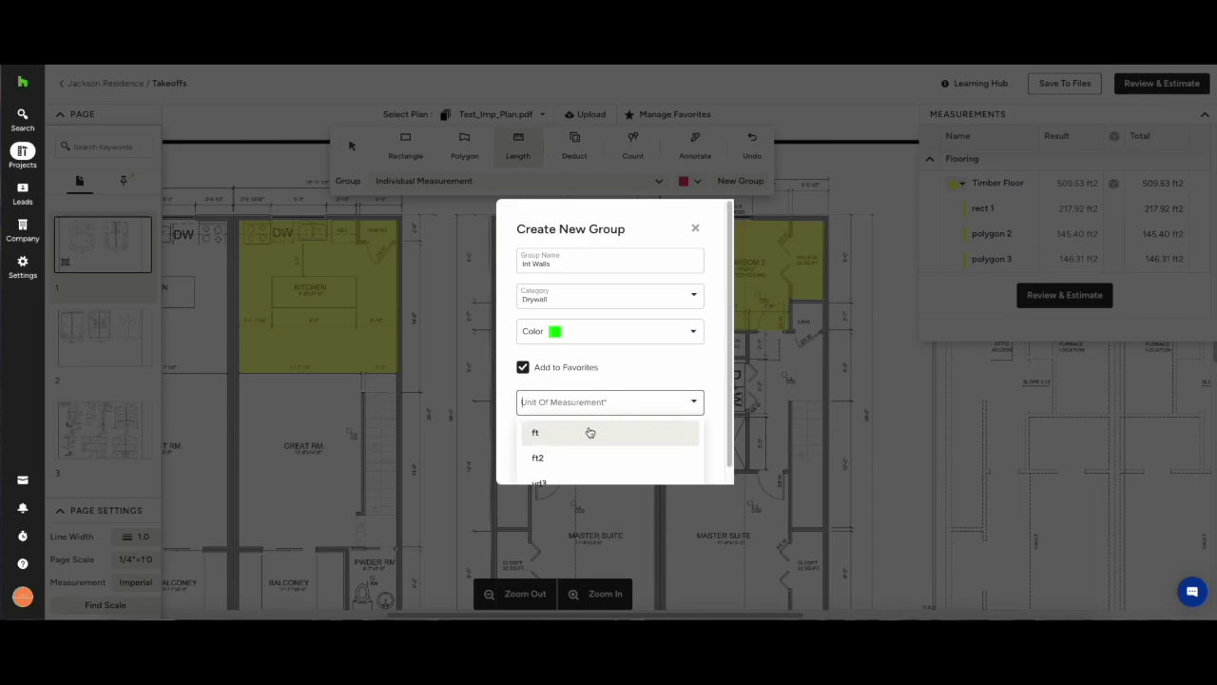
pyautogui.click(542, 461)
# Step: Create Int Walls and trace the bedroom, closet and 33.75 ft bath wall lines
pyautogui.click(689, 453)
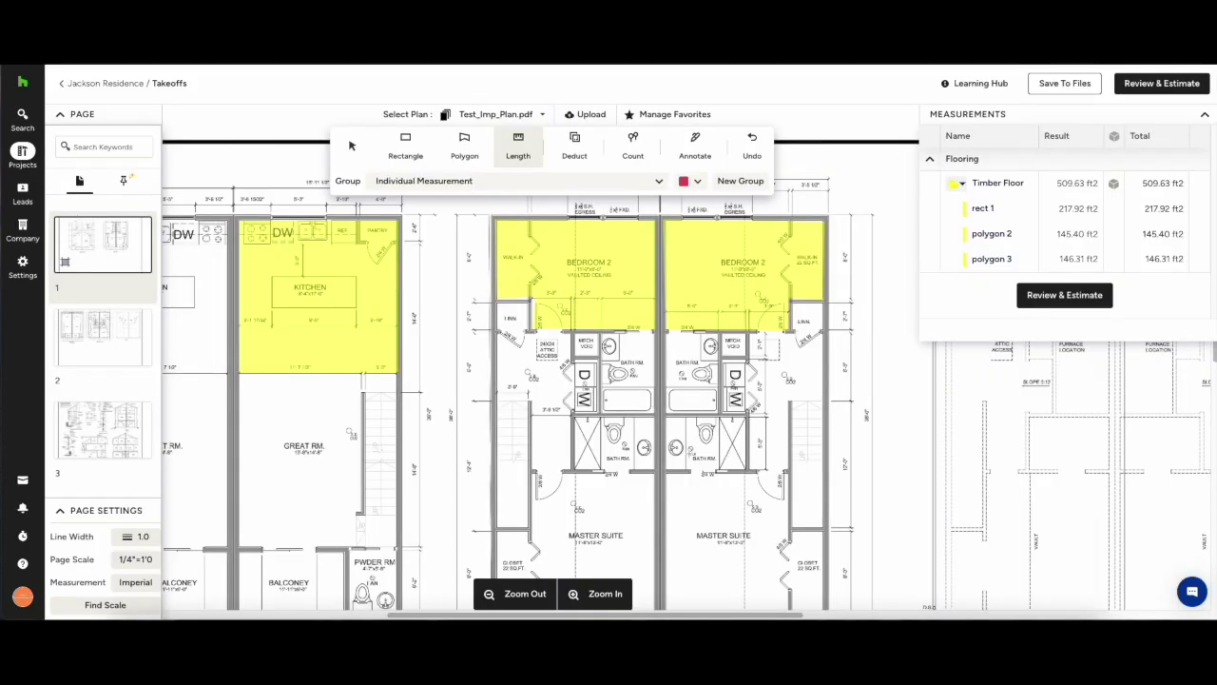
pyautogui.click(494, 220)
pyautogui.scroll(-3, 495, 533)
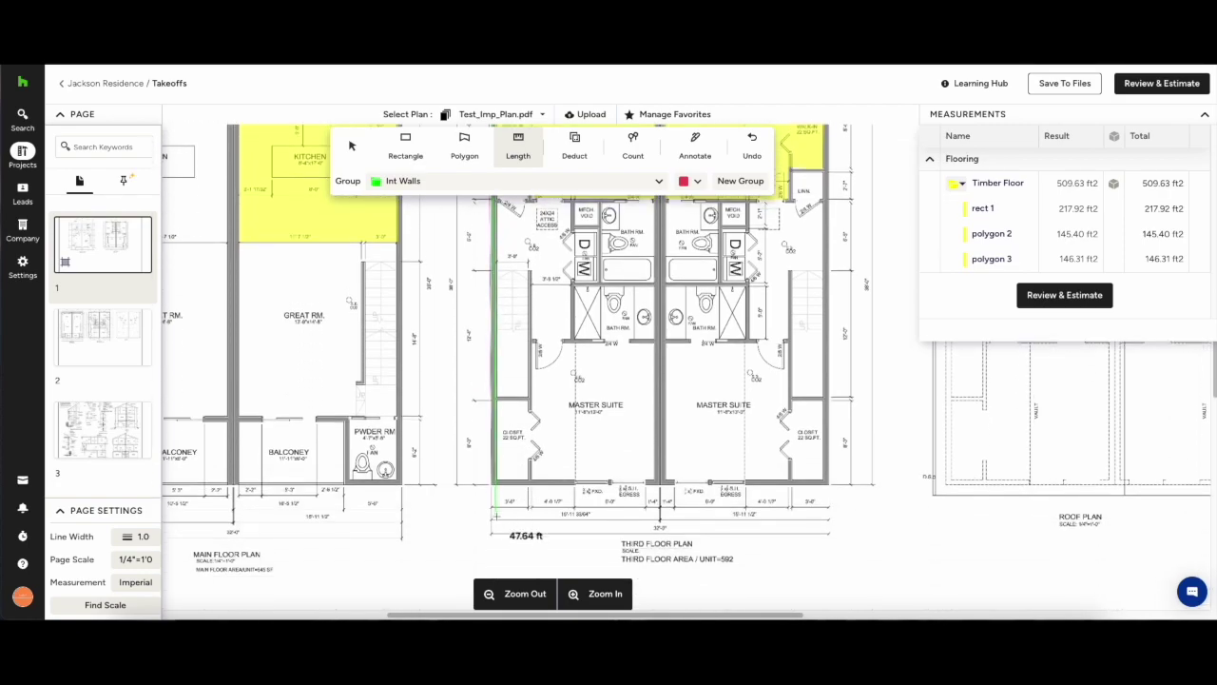
pyautogui.click(494, 476)
pyautogui.doubleClick(576, 477)
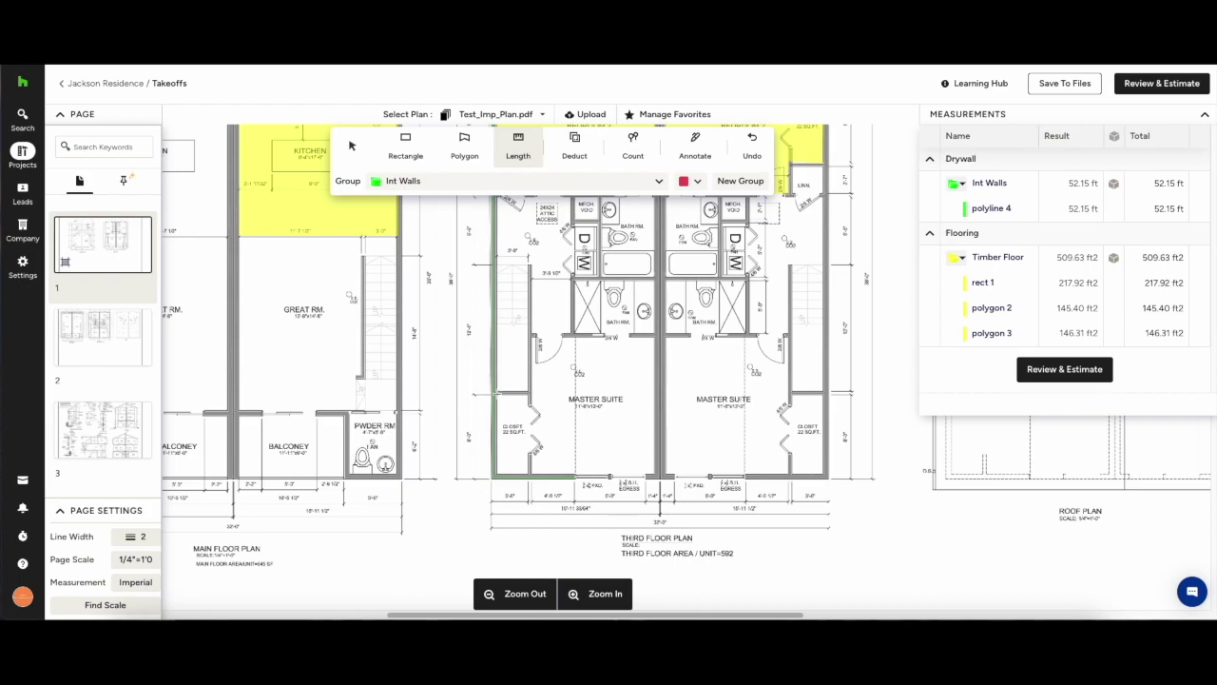
pyautogui.click(495, 392)
pyautogui.click(530, 393)
pyautogui.doubleClick(529, 266)
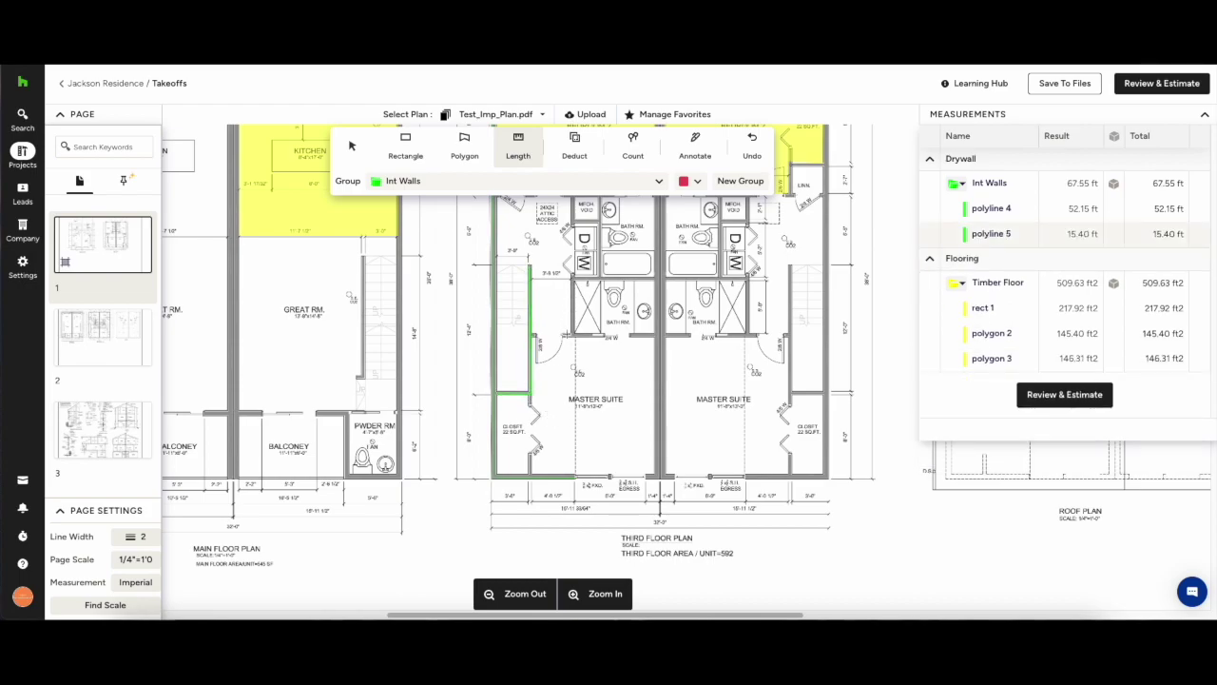
pyautogui.click(574, 334)
pyautogui.click(573, 276)
pyautogui.click(654, 276)
pyautogui.scroll(4, 654, 285)
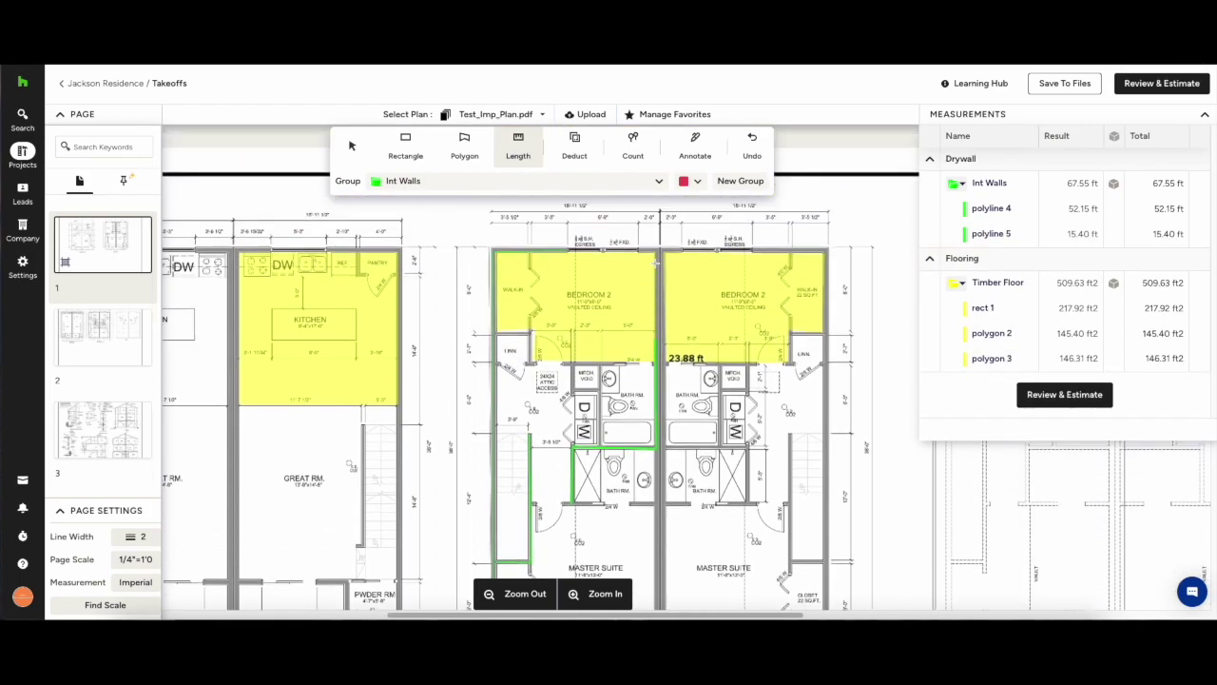
pyautogui.doubleClick(656, 244)
# Step: Trace the remaining walls (4.09, 5.65, 35.85 ft and the outer run), totalling 219.25 ft
pyautogui.click(656, 458)
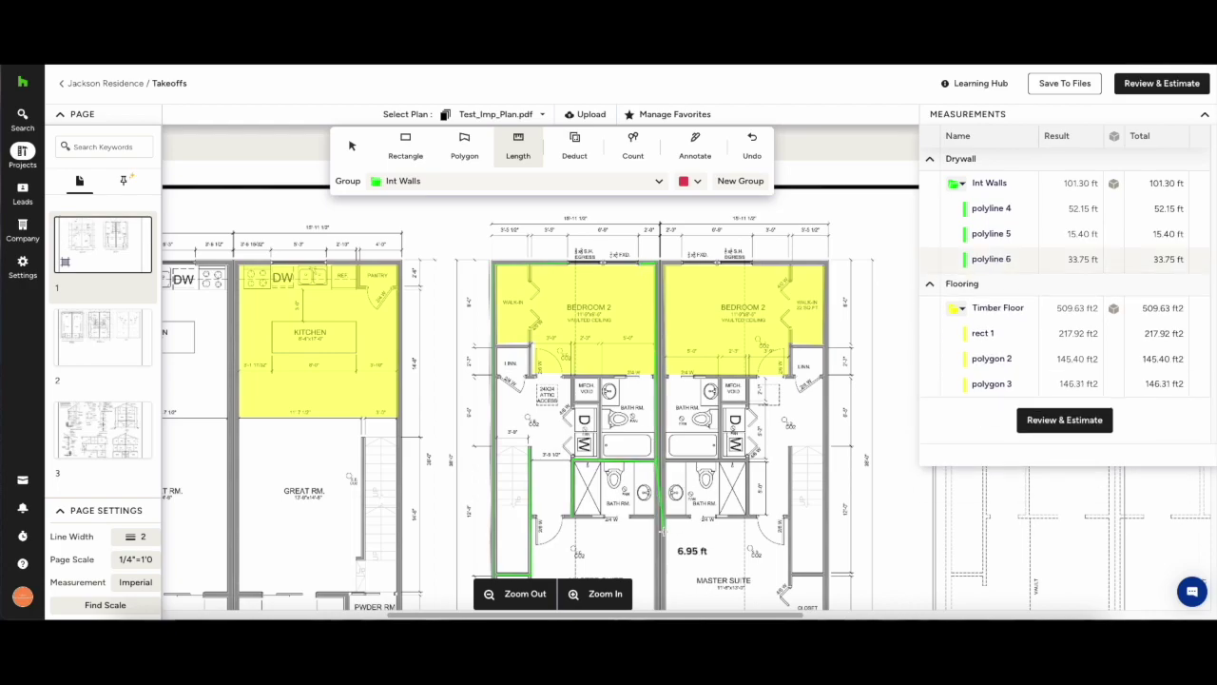
pyautogui.scroll(-3, 663, 532)
pyautogui.doubleClick(656, 544)
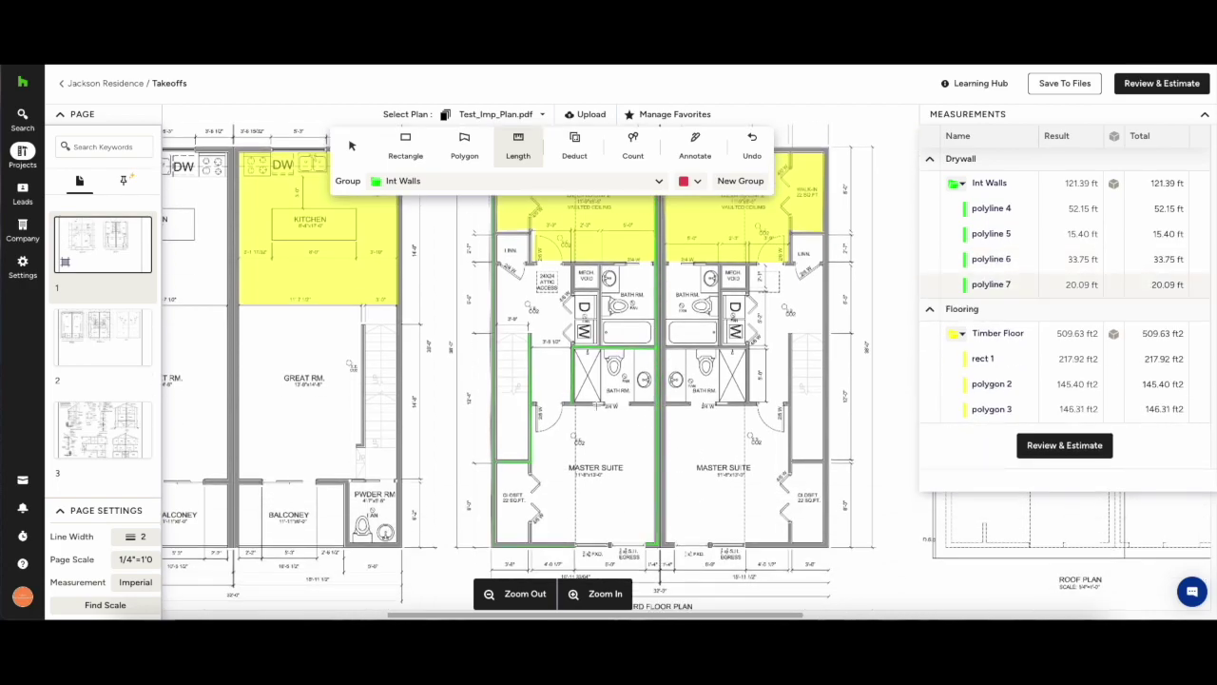
pyautogui.click(565, 404)
pyautogui.doubleClick(607, 404)
pyautogui.click(633, 404)
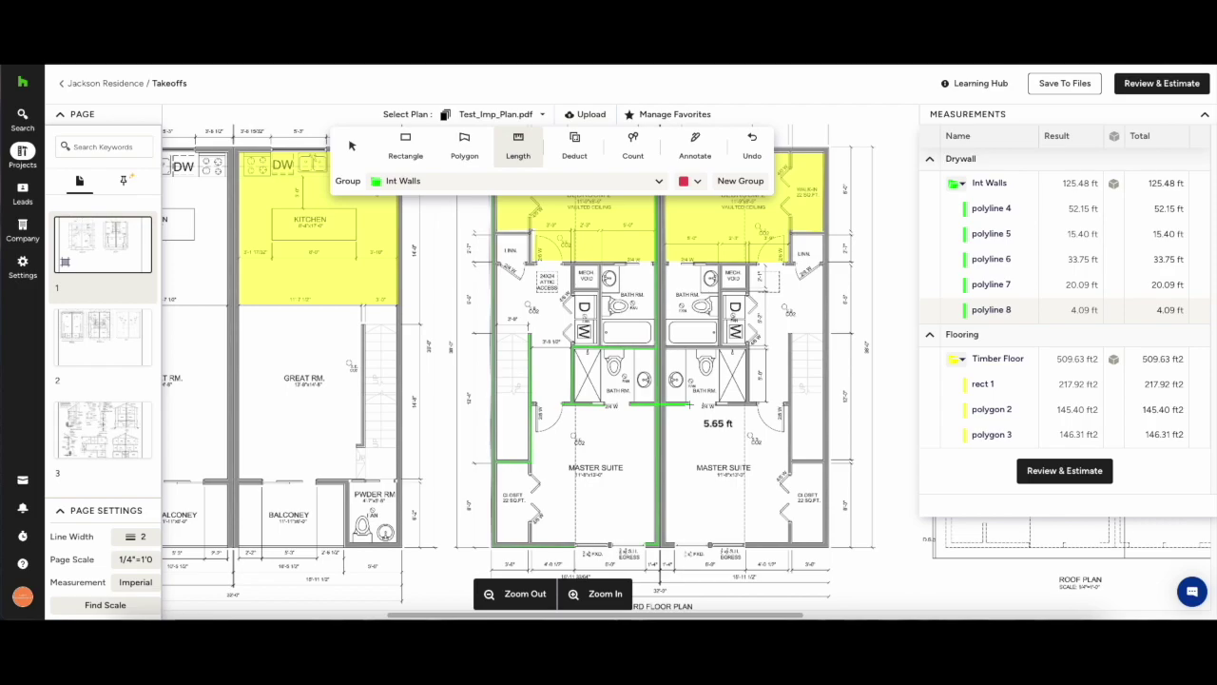
pyautogui.doubleClick(689, 404)
pyautogui.click(704, 404)
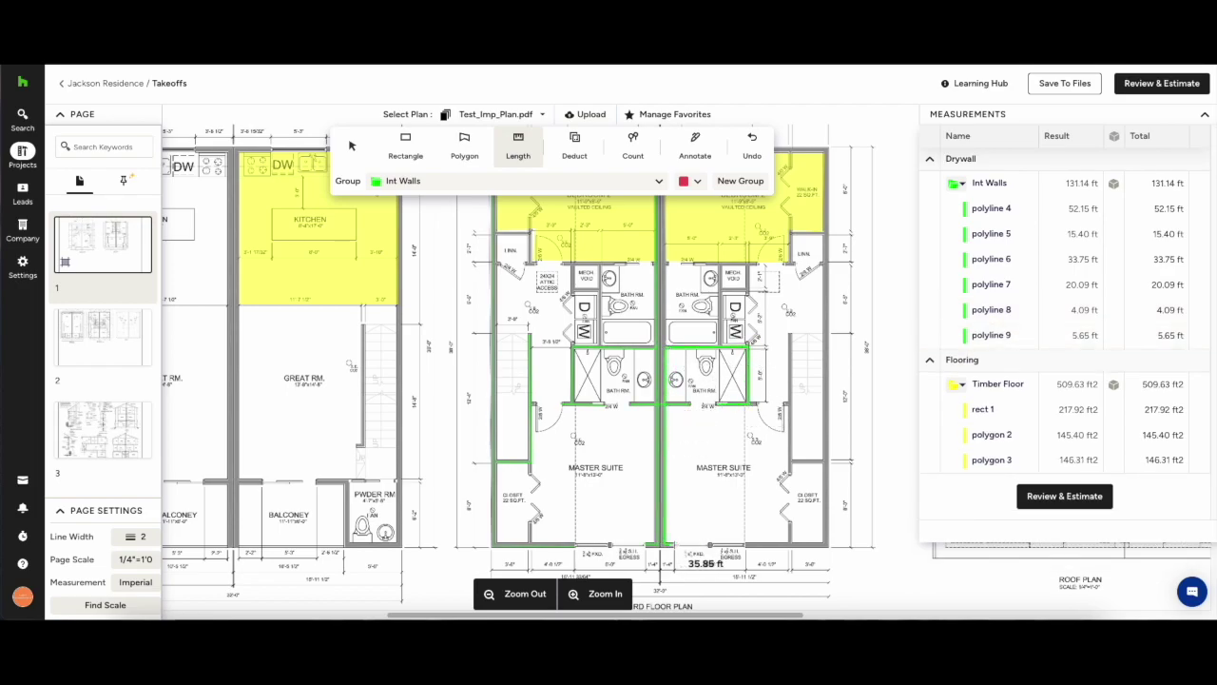
pyautogui.doubleClick(697, 542)
pyautogui.click(746, 544)
pyautogui.click(827, 544)
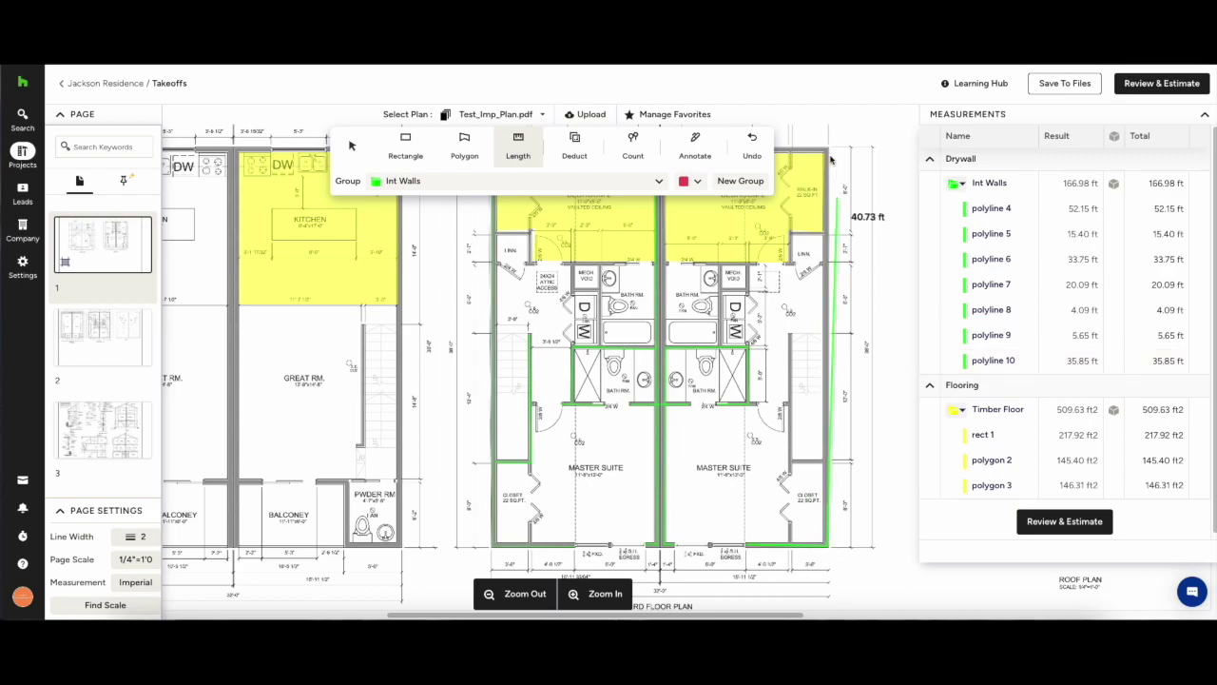
pyautogui.scroll(4, 823, 238)
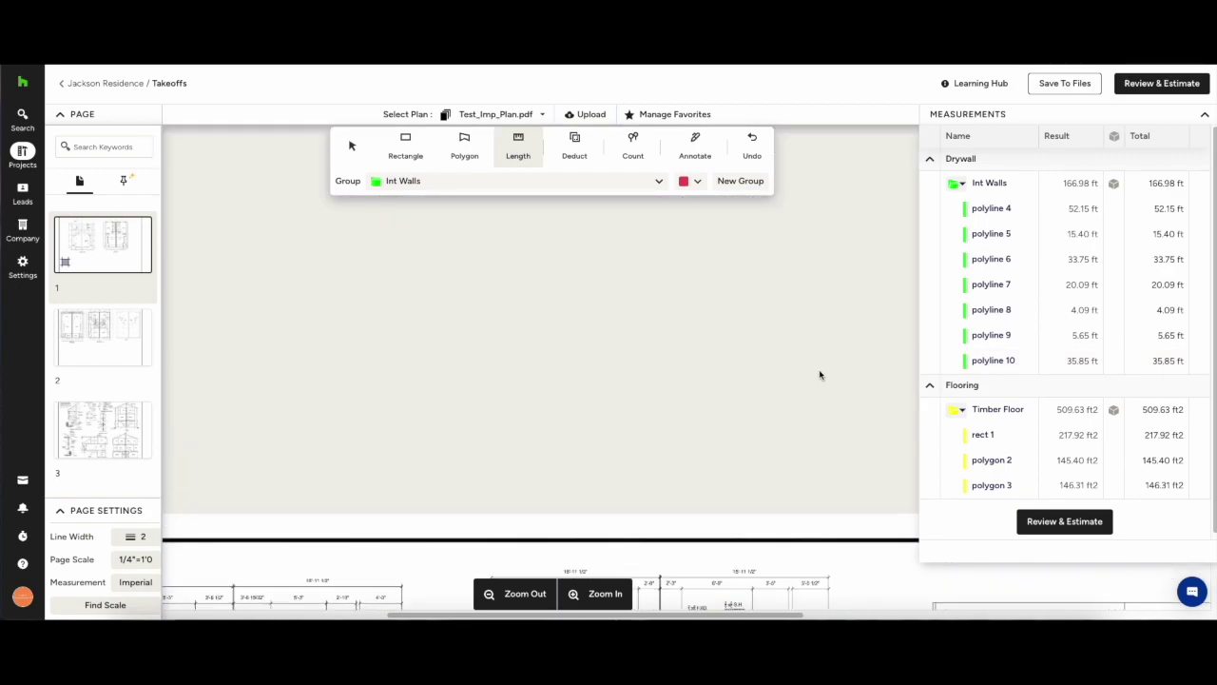
pyautogui.click(826, 321)
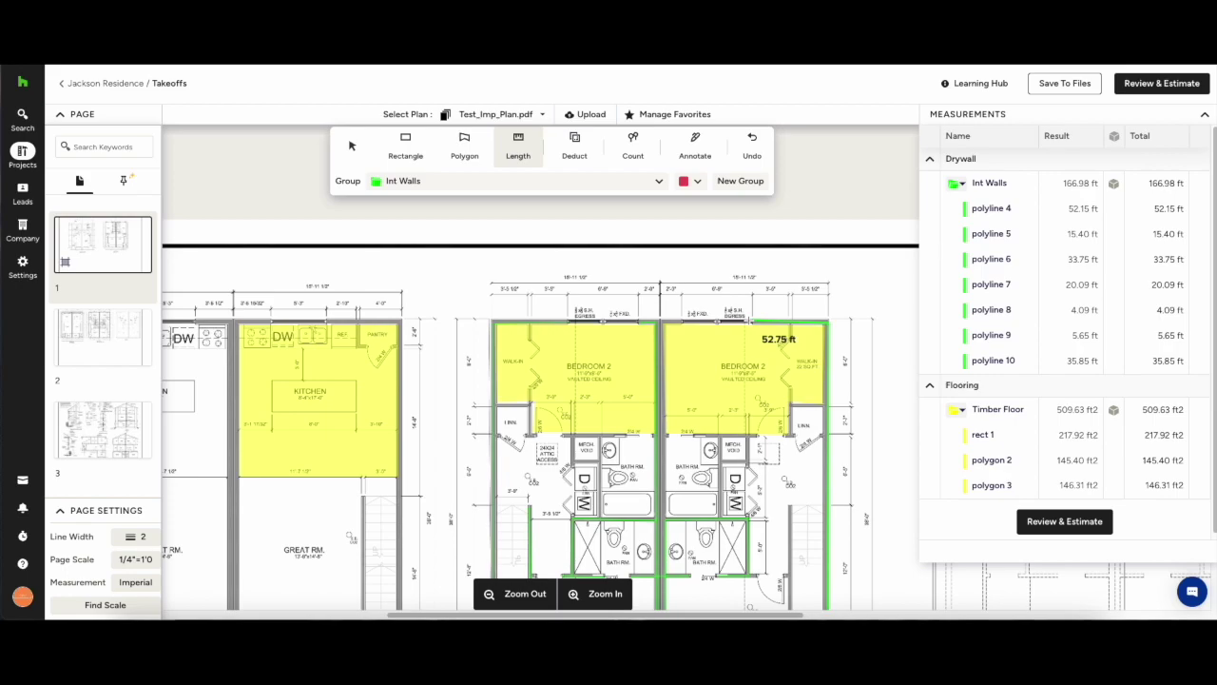
pyautogui.doubleClick(761, 321)
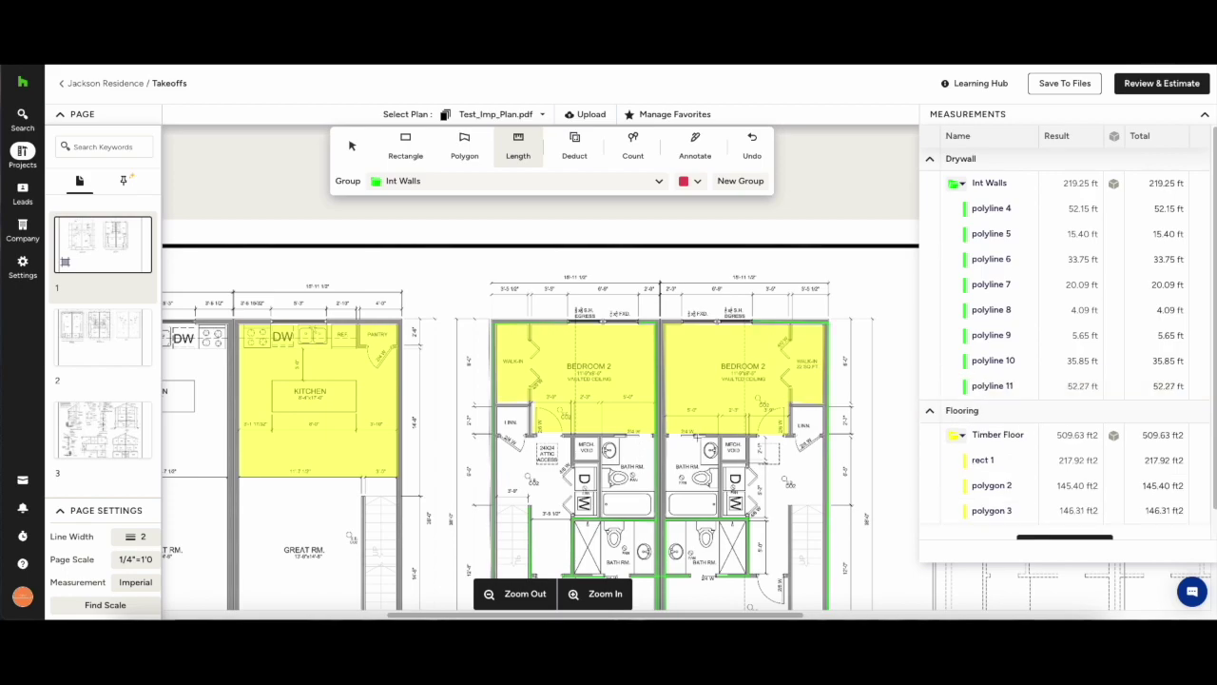
pyautogui.click(1114, 183)
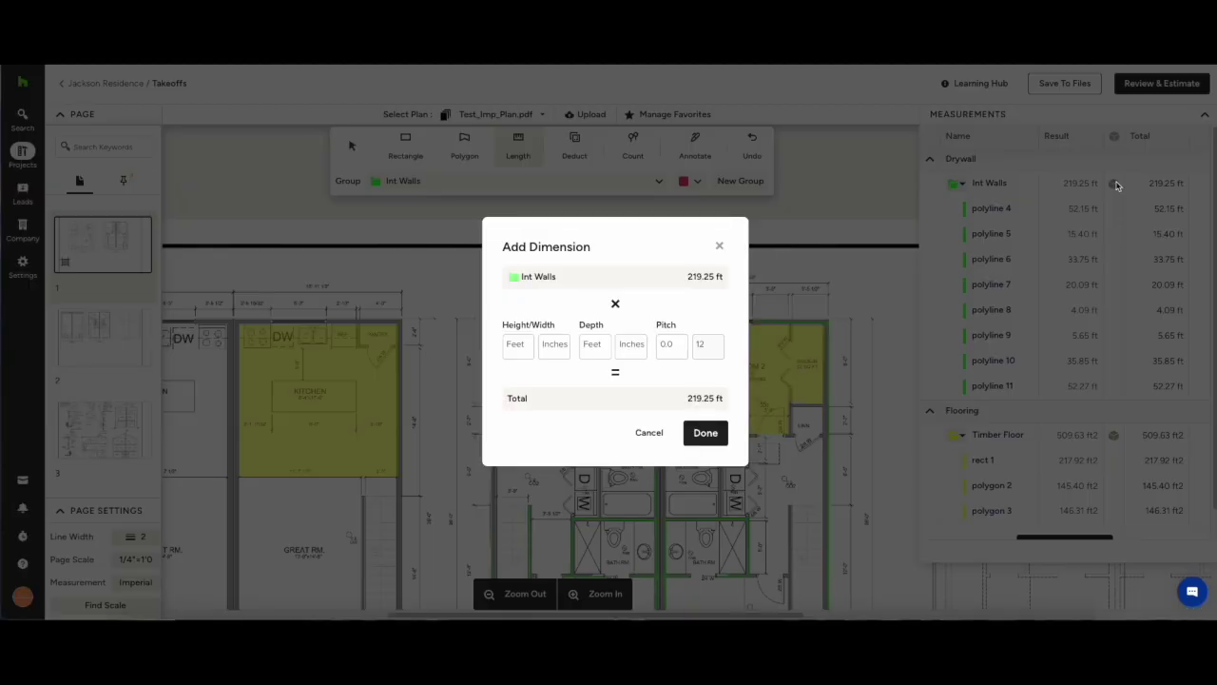
# Step: Set the Int Walls height to 9 ft 6 in, giving 2,082.91 ft² of wall area
pyautogui.click(514, 347)
pyautogui.write('9')
pyautogui.click(558, 347)
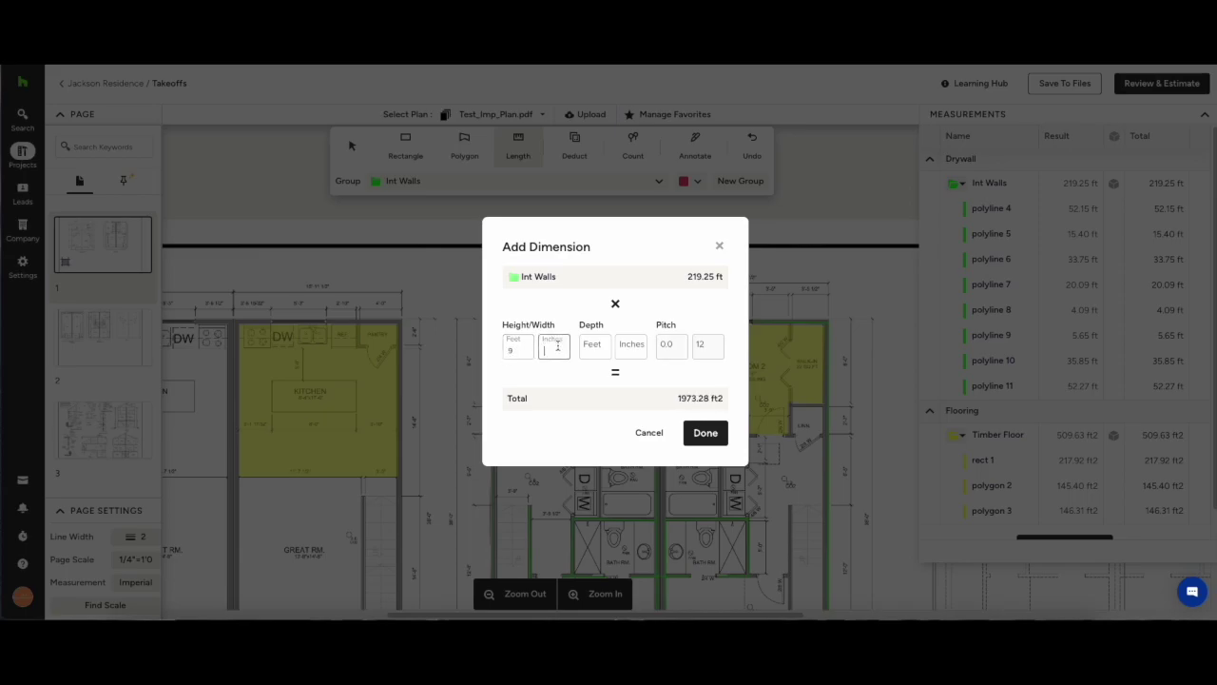
pyautogui.write('6')
pyautogui.click(704, 432)
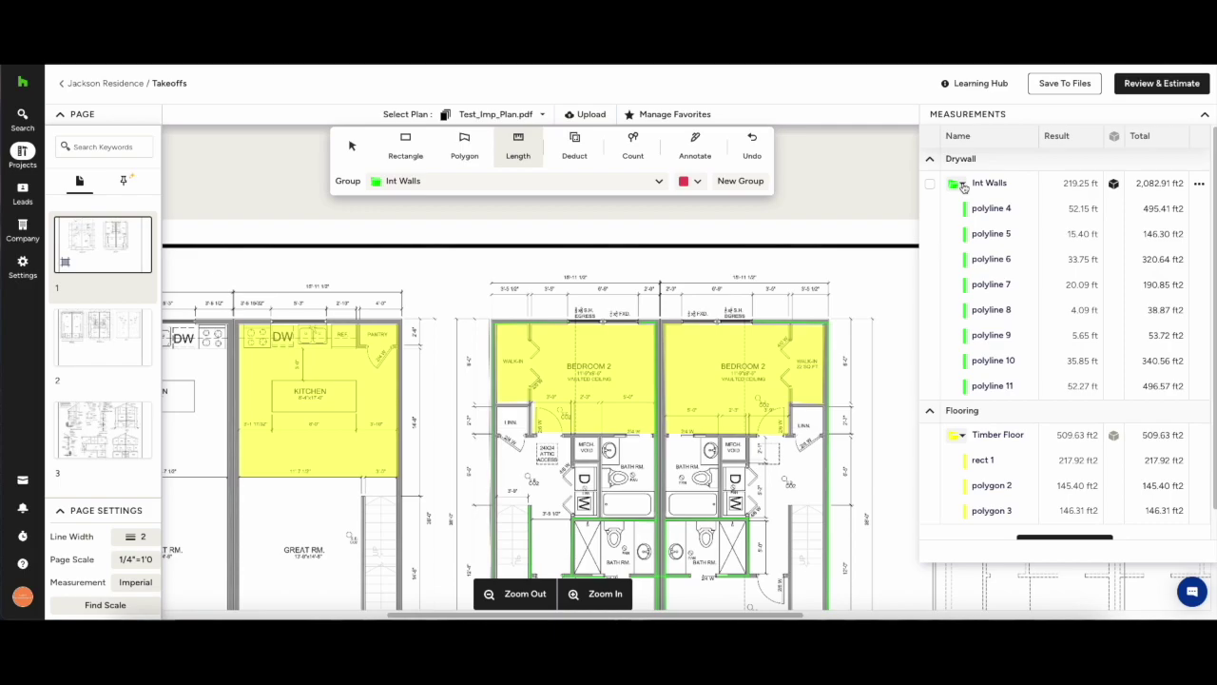
# Step: Collapse the Int Walls and Timber Floor groups in the Measurements panel
pyautogui.click(963, 185)
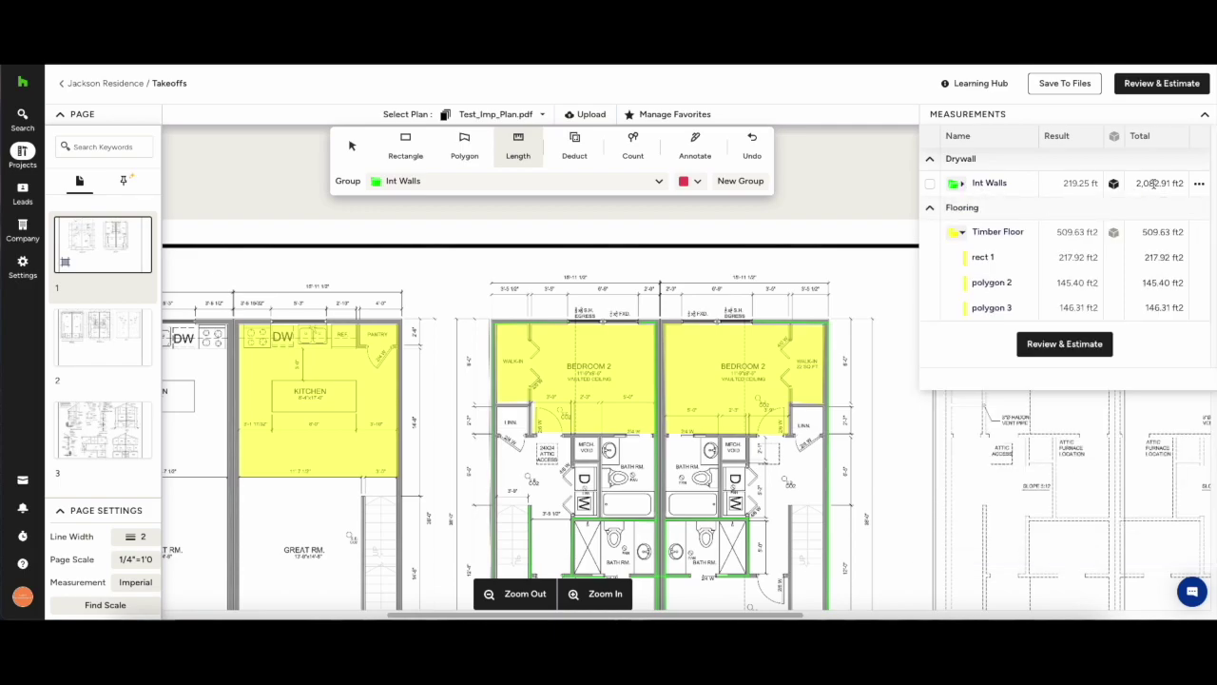
pyautogui.click(962, 232)
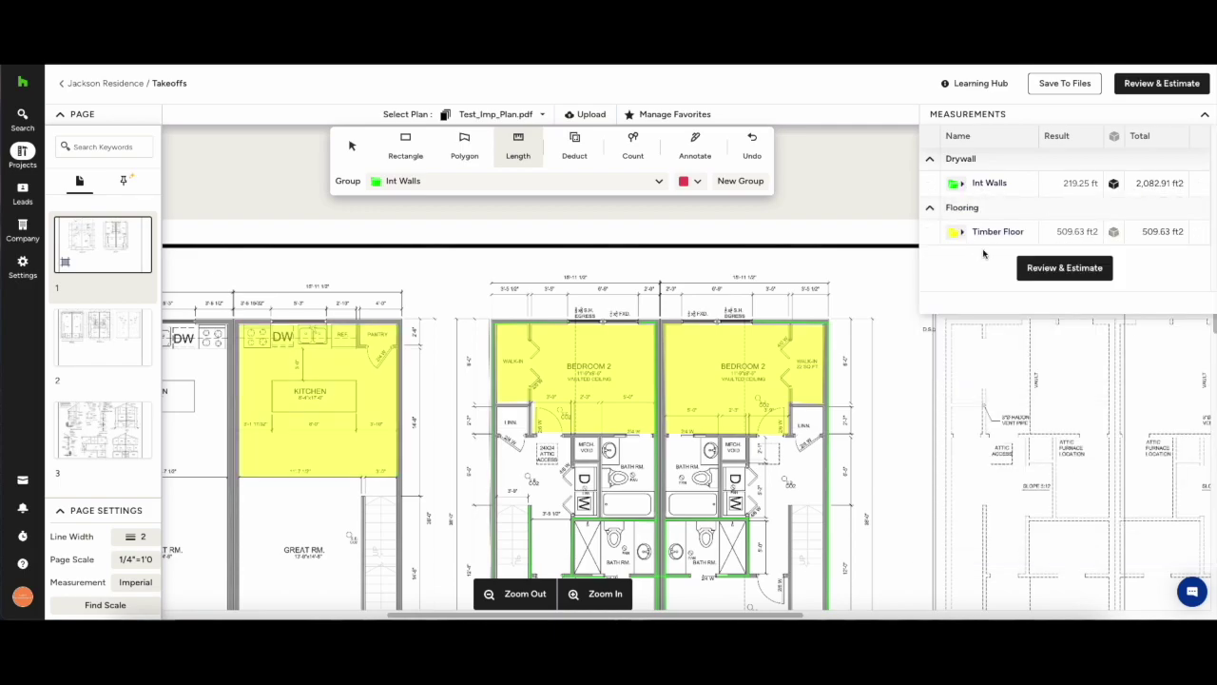
pyautogui.scroll(-2, 676, 420)
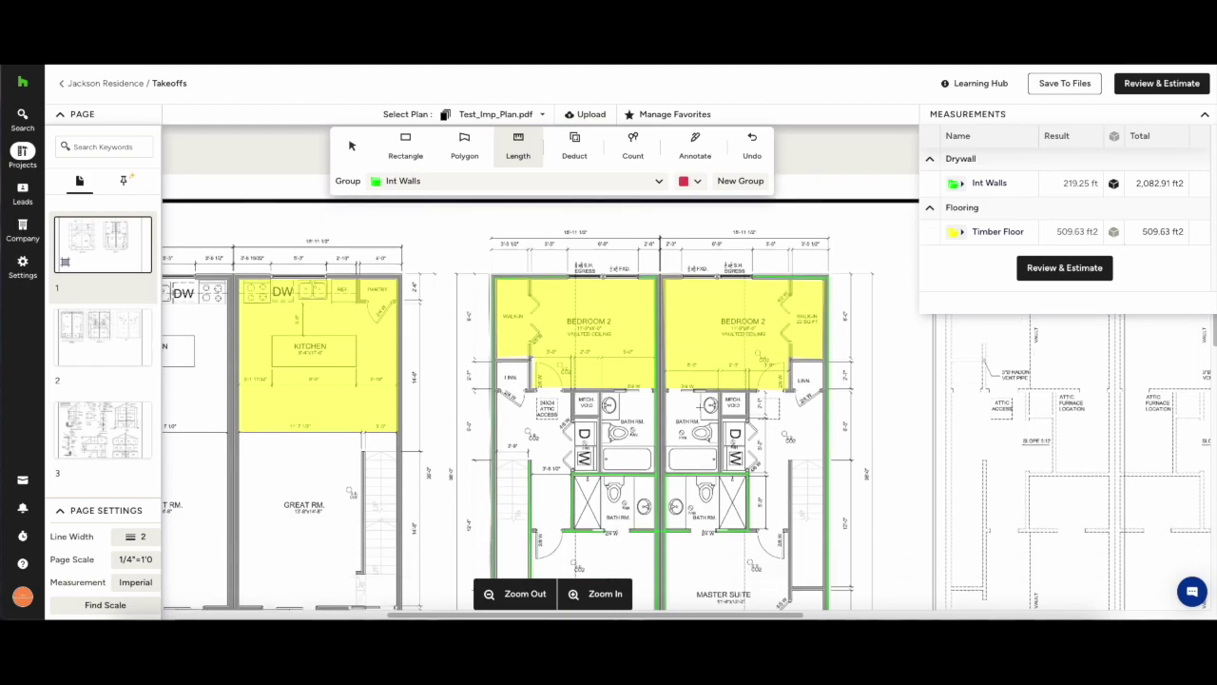
pyautogui.scroll(-1, 701, 407)
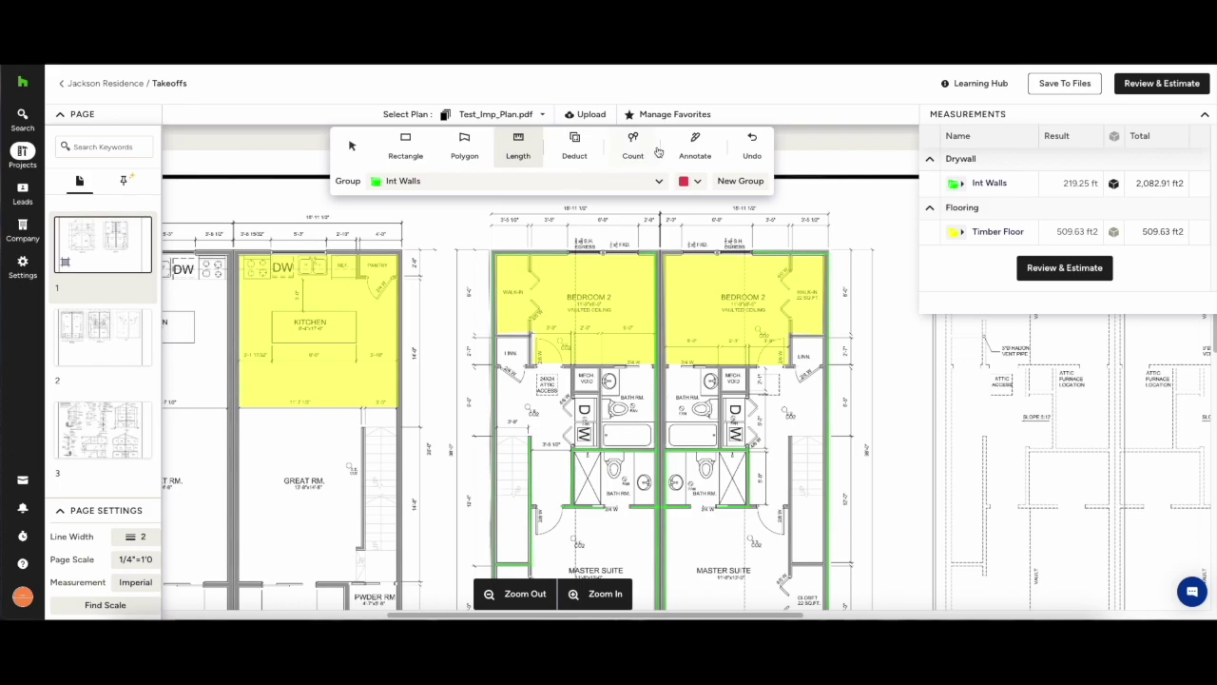
# Step: Create a Toilet count group in a new Vanities category, correcting the category's spelling
pyautogui.click(635, 146)
pyautogui.click(740, 180)
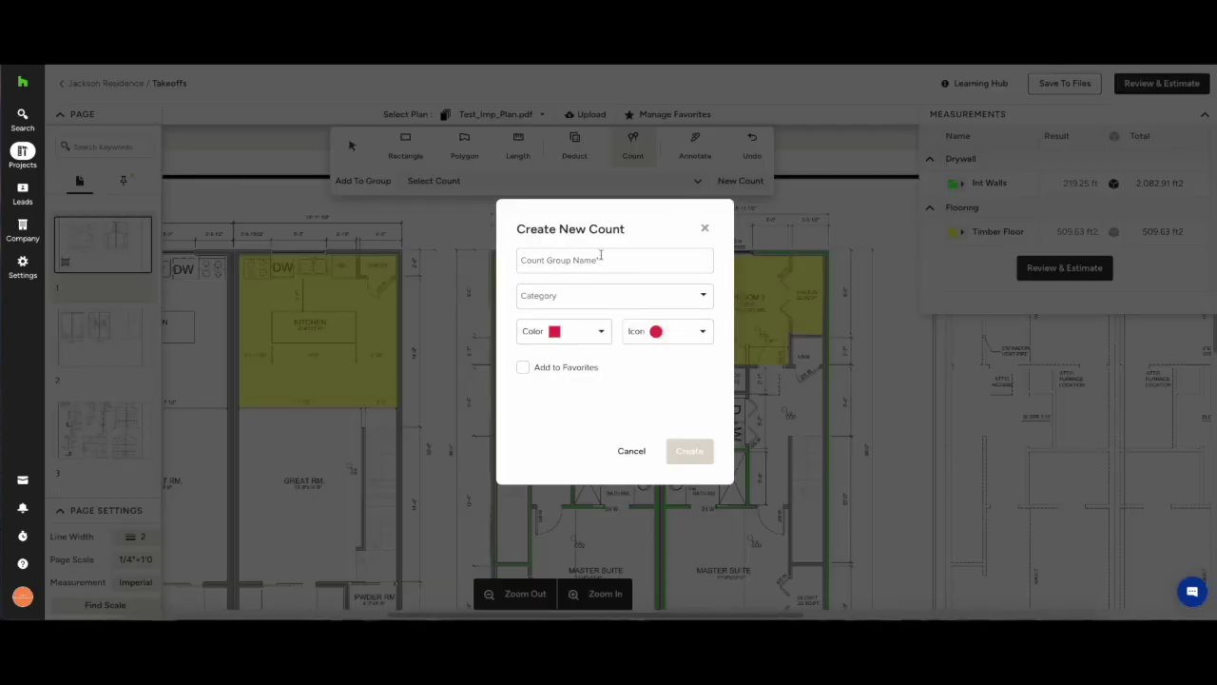
pyautogui.click(600, 255)
pyautogui.write('Toilet')
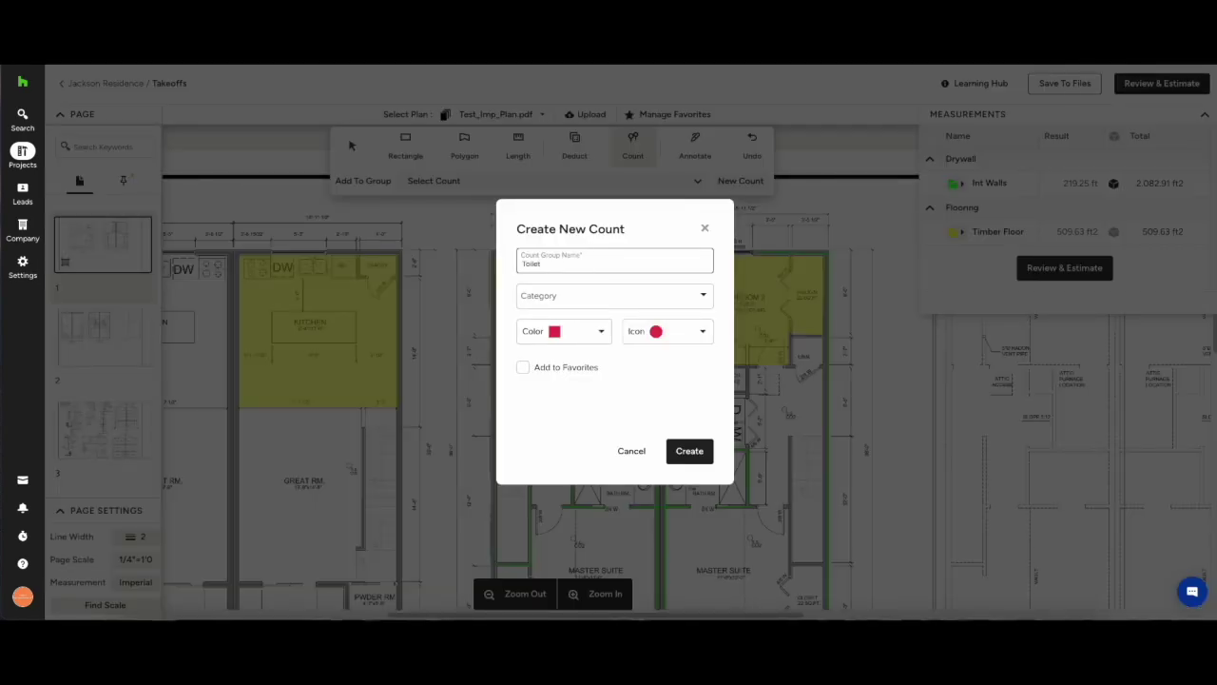
pyautogui.click(577, 296)
pyautogui.write('Vantities')
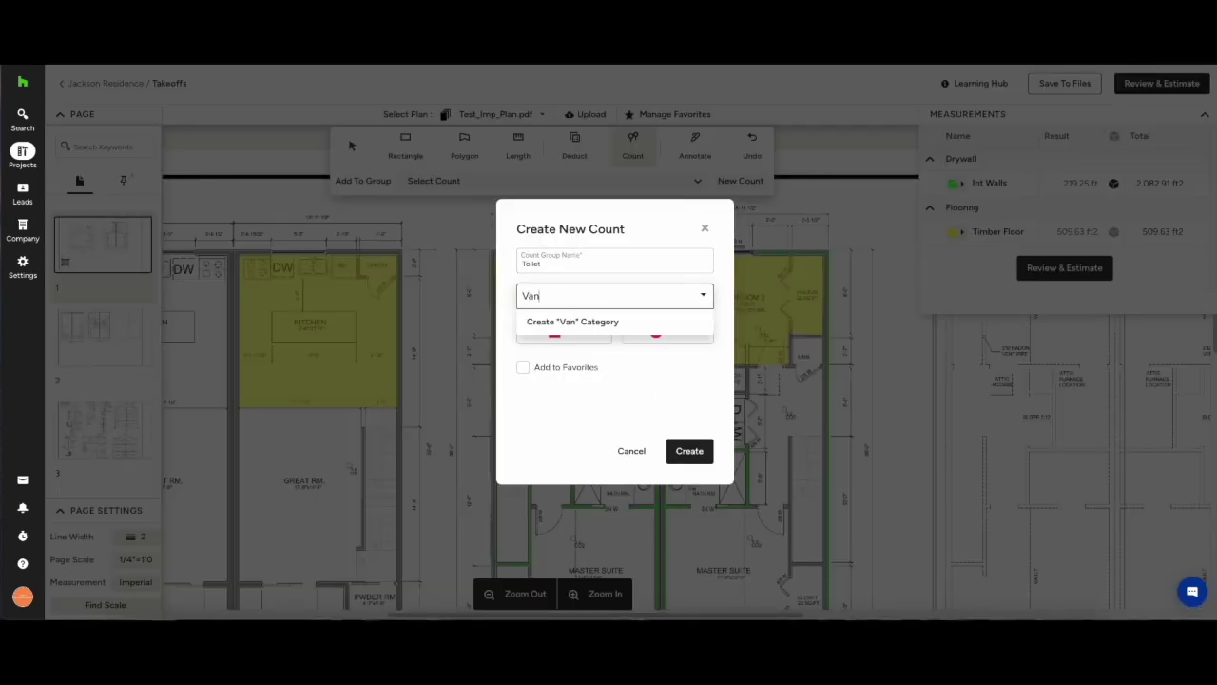
pyautogui.rightClick(557, 296)
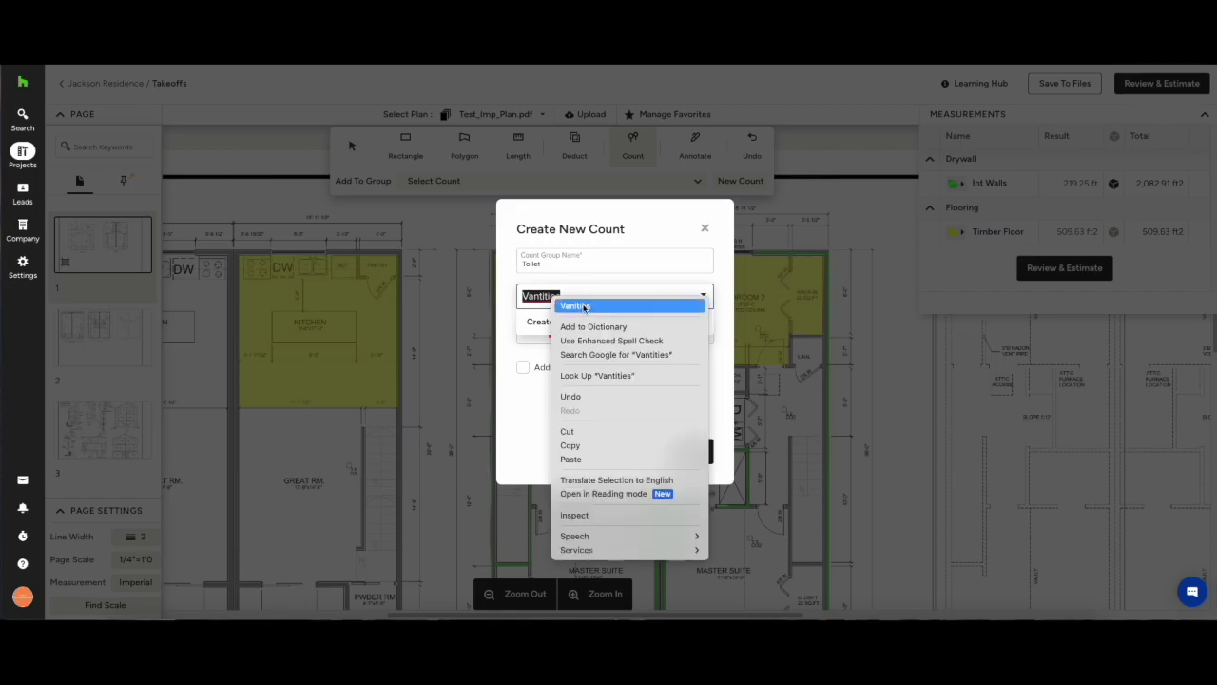
pyautogui.click(584, 305)
pyautogui.click(584, 322)
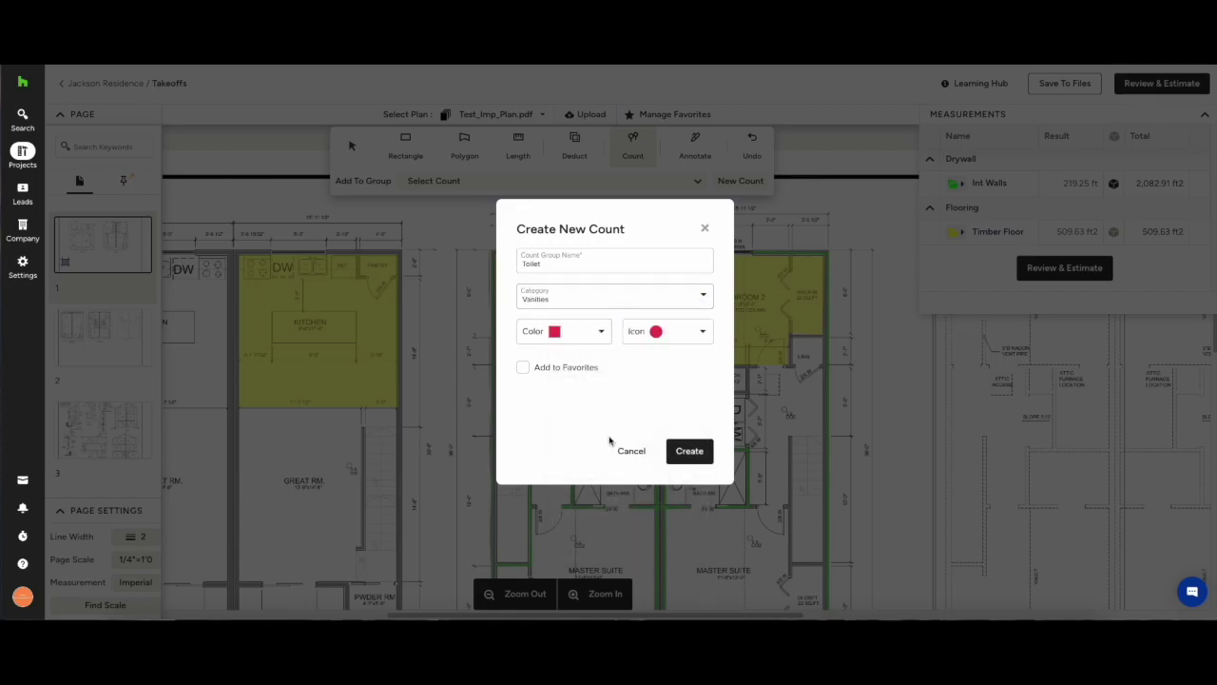
pyautogui.click(689, 450)
# Step: Mark six toilets: four in the bathrooms and one in each powder room
pyautogui.click(702, 409)
pyautogui.click(614, 409)
pyautogui.click(616, 463)
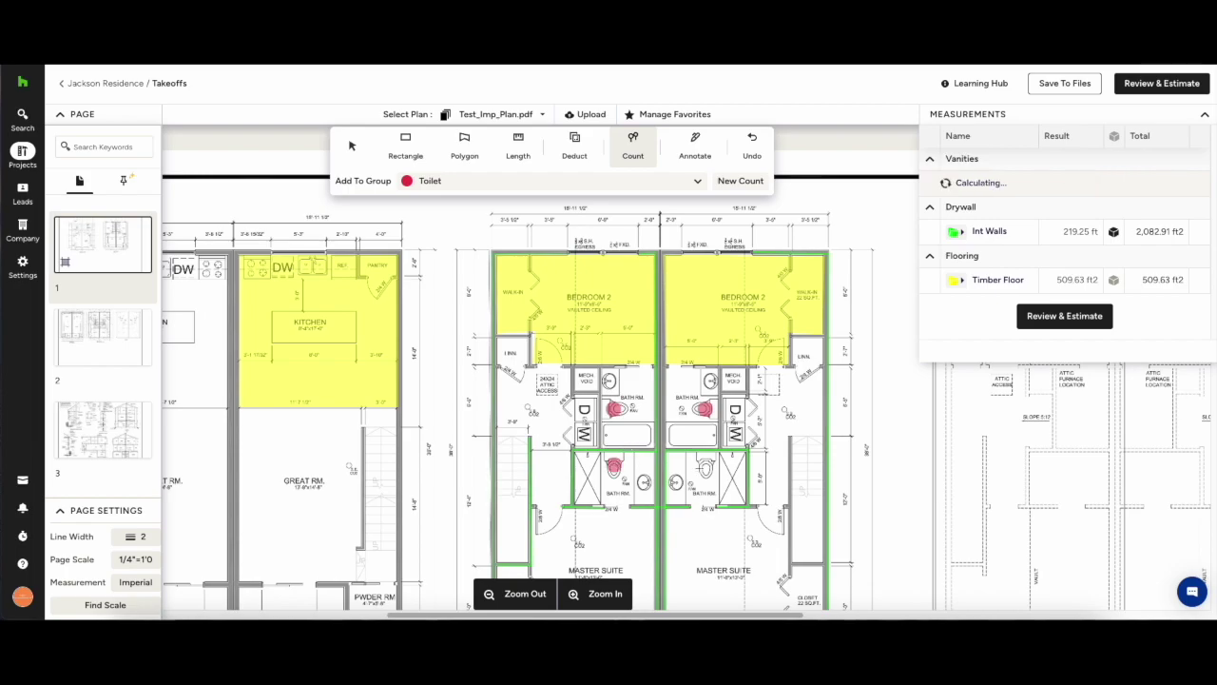
pyautogui.click(702, 468)
pyautogui.hscroll(-5, 617, 448)
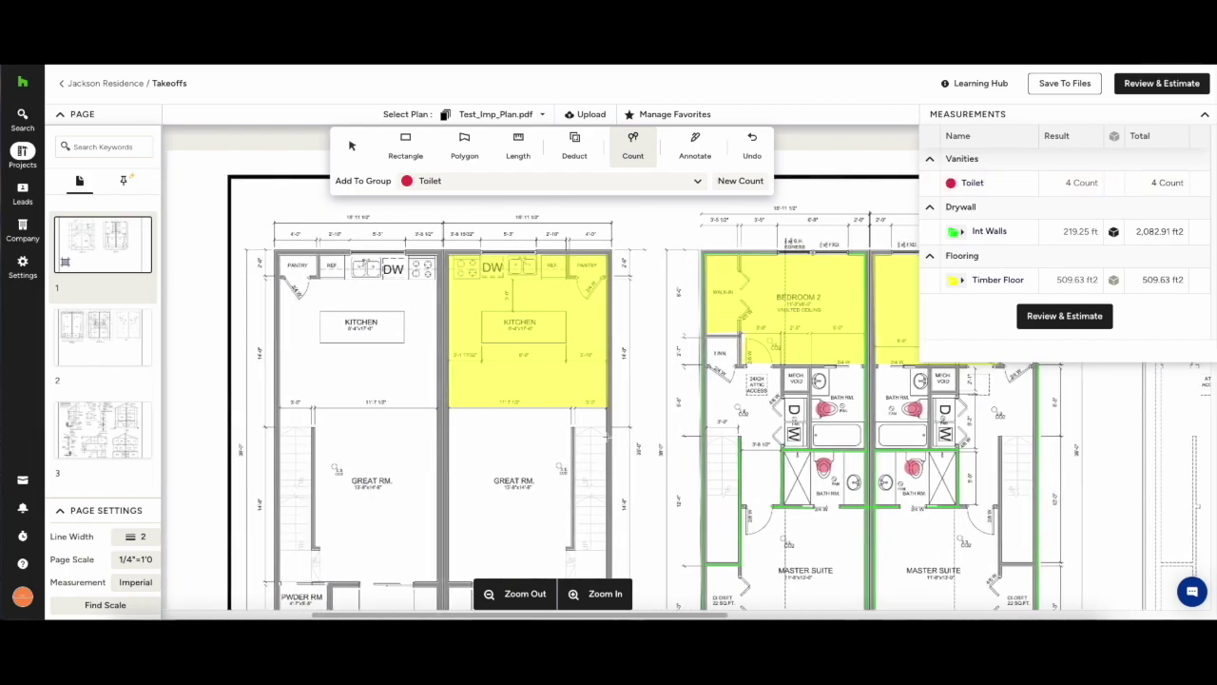
pyautogui.scroll(-3, 575, 456)
pyautogui.click(576, 521)
pyautogui.click(311, 522)
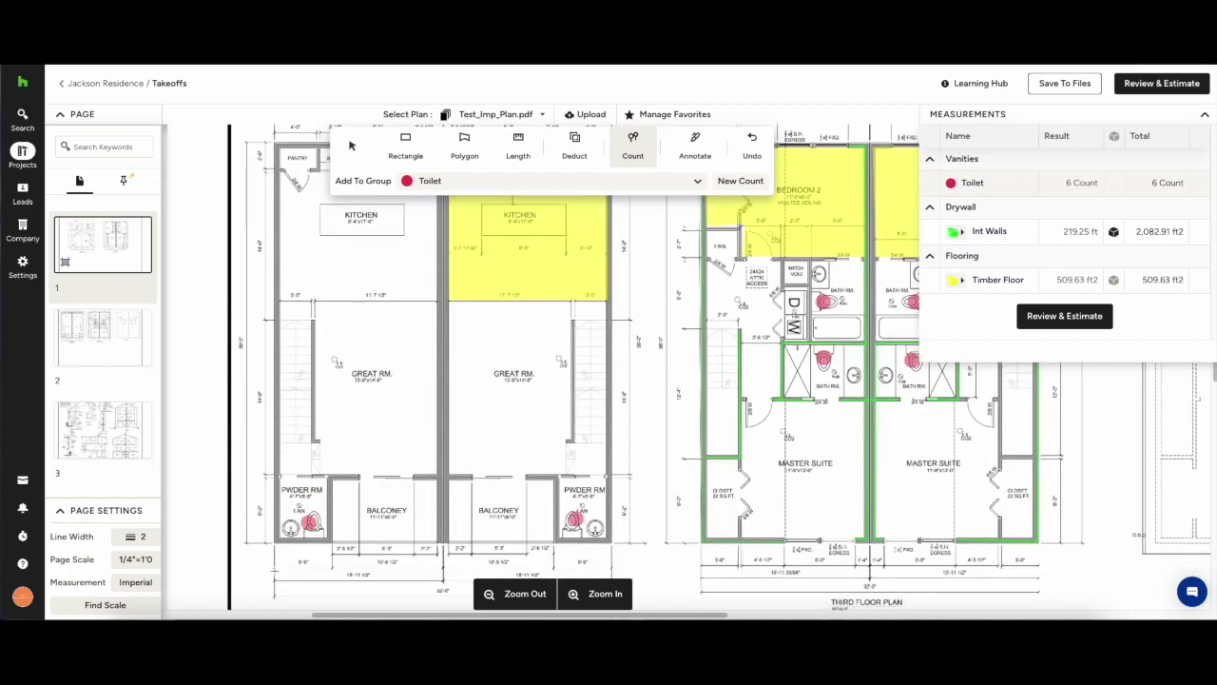
pyautogui.hscroll(5, 571, 380)
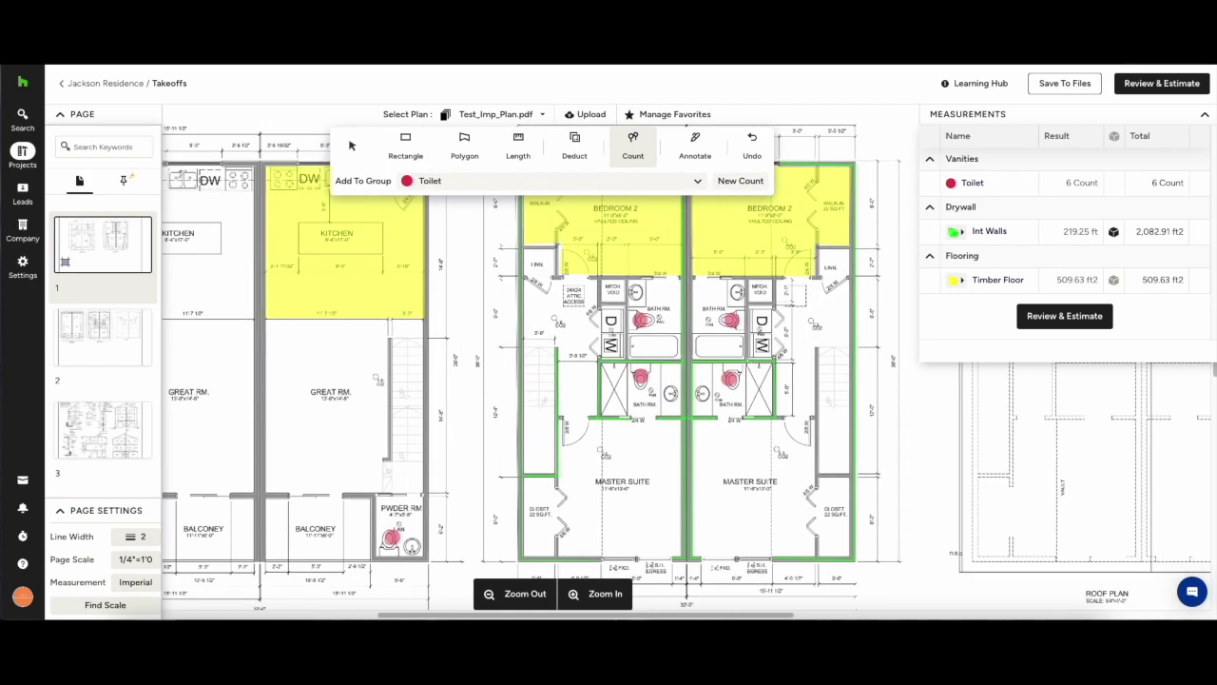
pyautogui.scroll(3, 571, 380)
# Step: Add a size-90 note 'Confirm with Client for this material' left of the bathrooms, with an arrow toward the bedroom
pyautogui.click(695, 145)
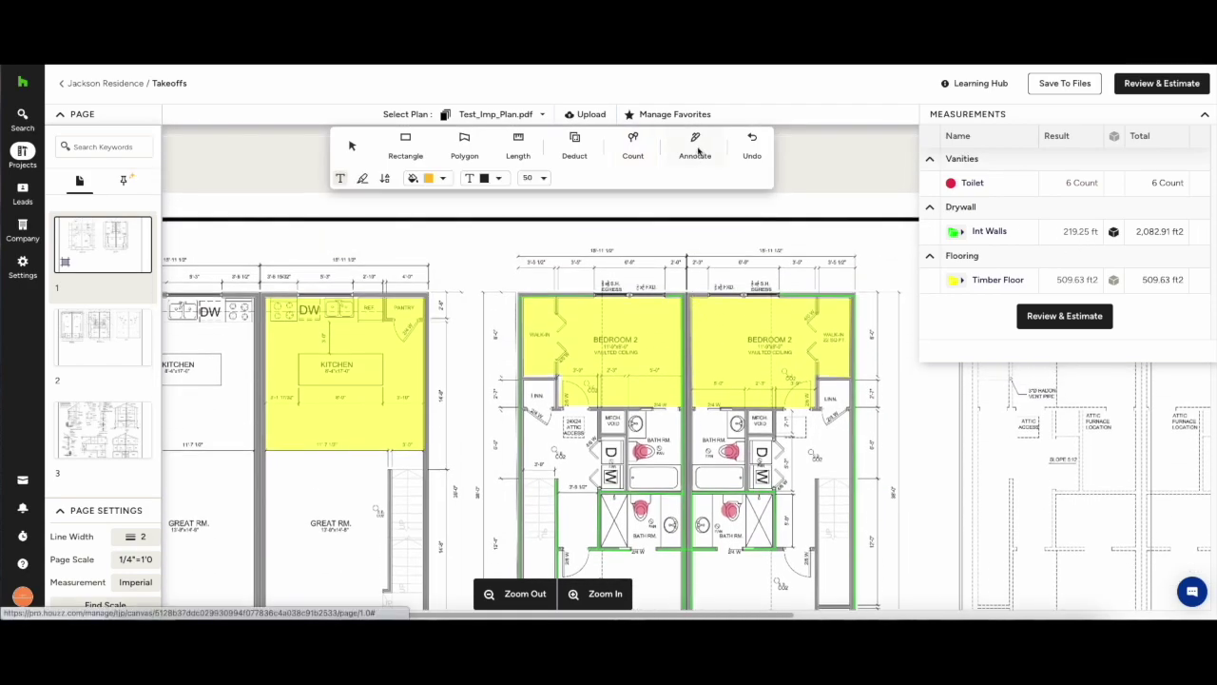
pyautogui.click(340, 180)
pyautogui.scroll(-3, 365, 497)
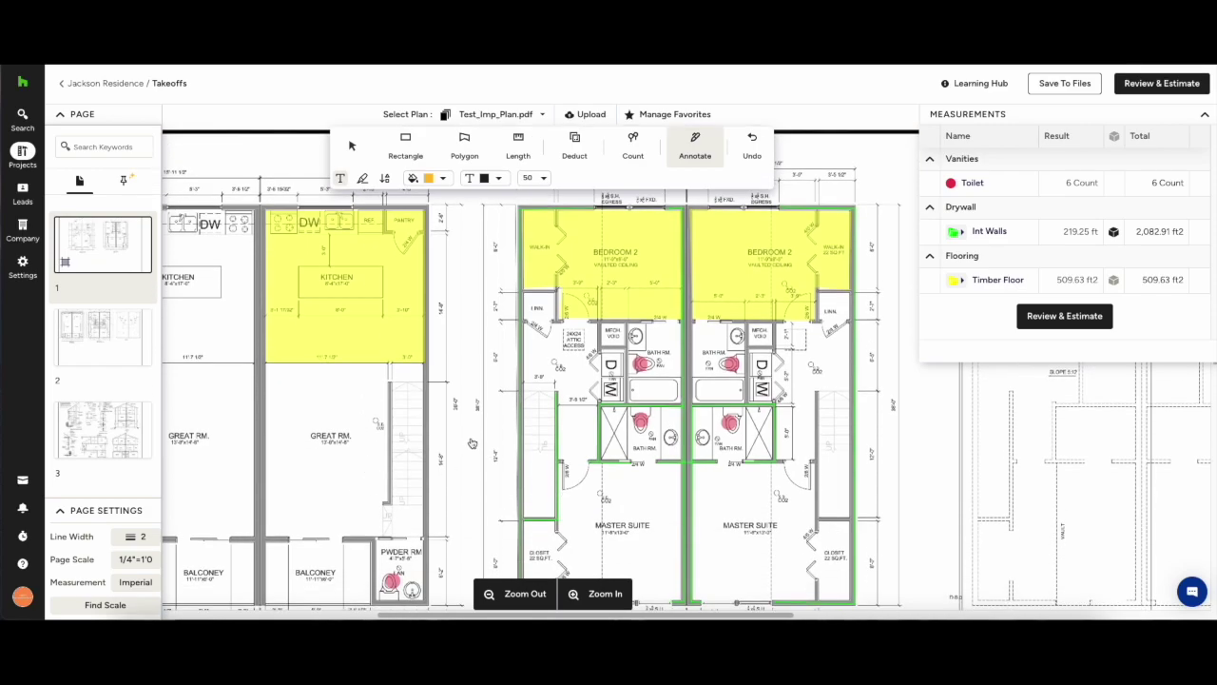
pyautogui.click(442, 436)
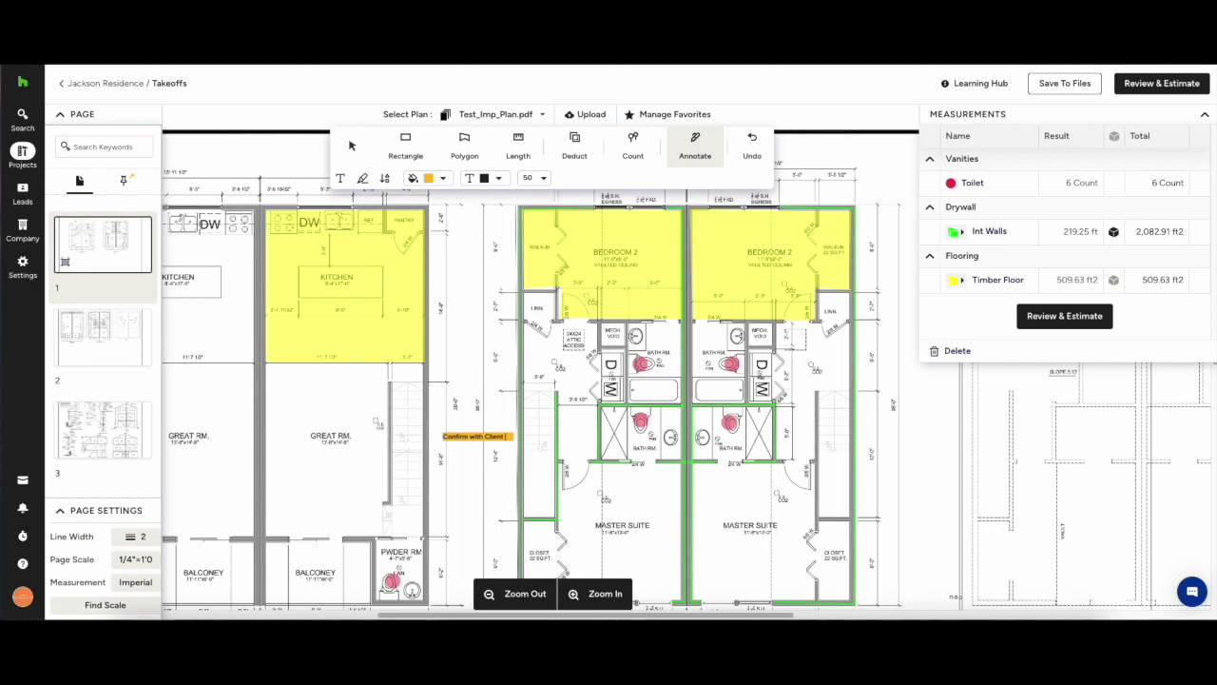
pyautogui.write('Confirm with Client for this material')
pyautogui.click(544, 179)
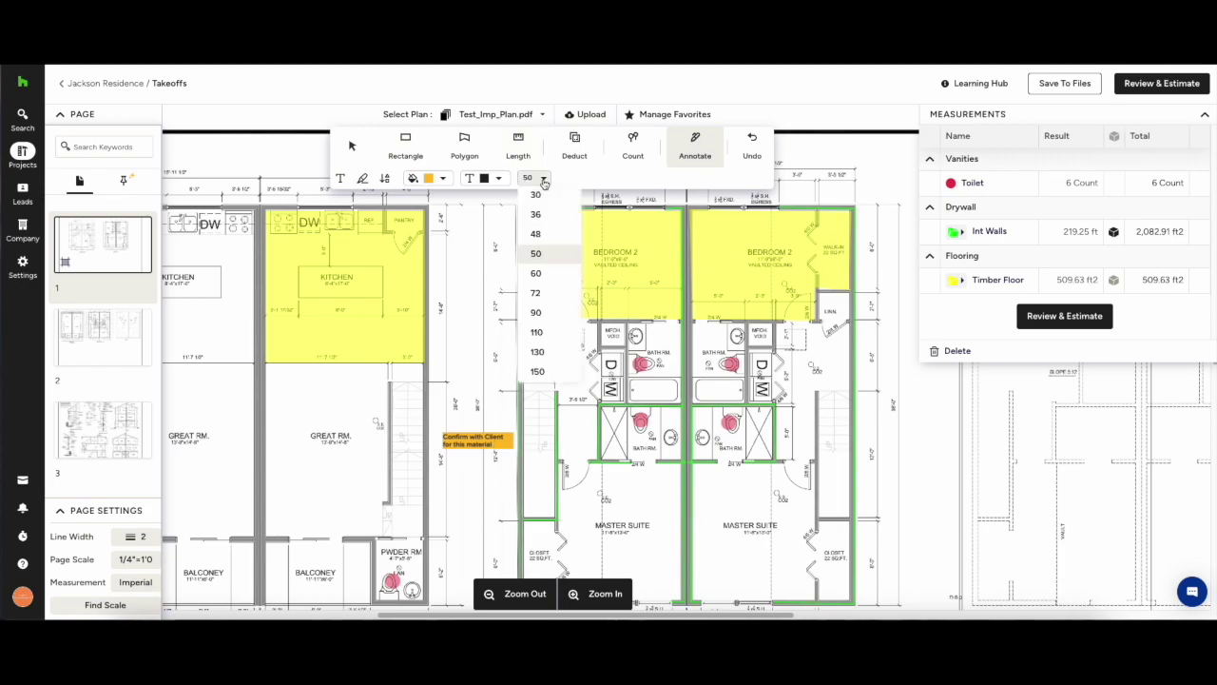
pyautogui.click(548, 317)
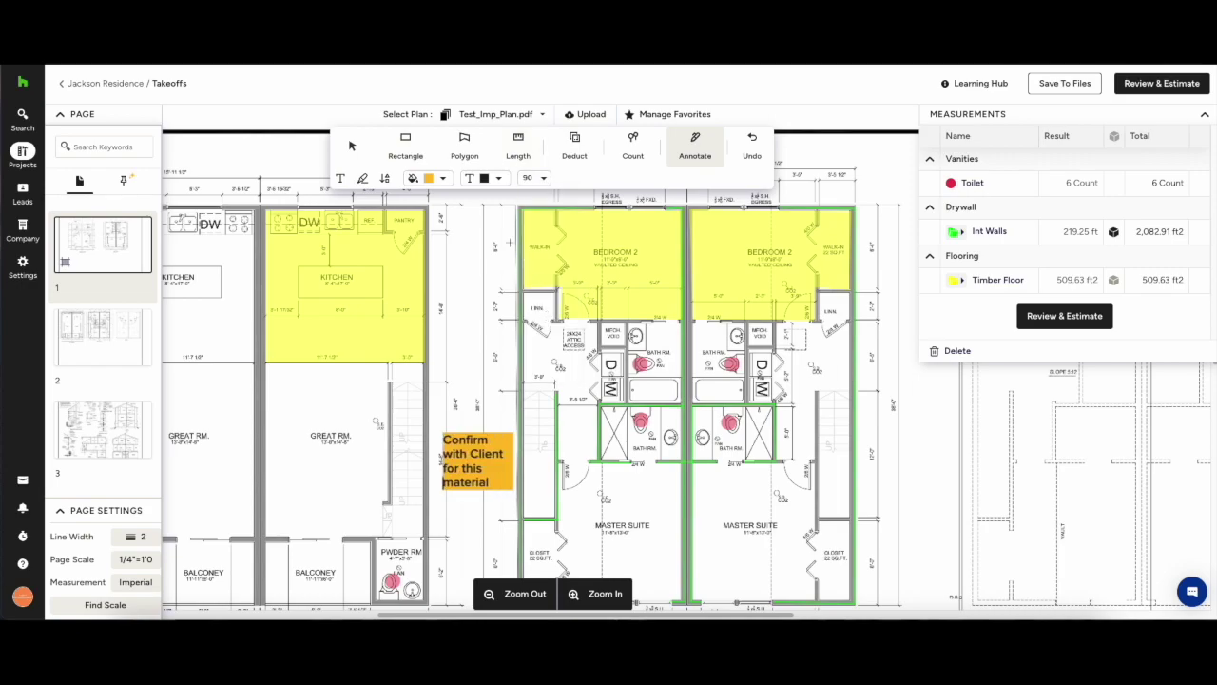
pyautogui.click(386, 180)
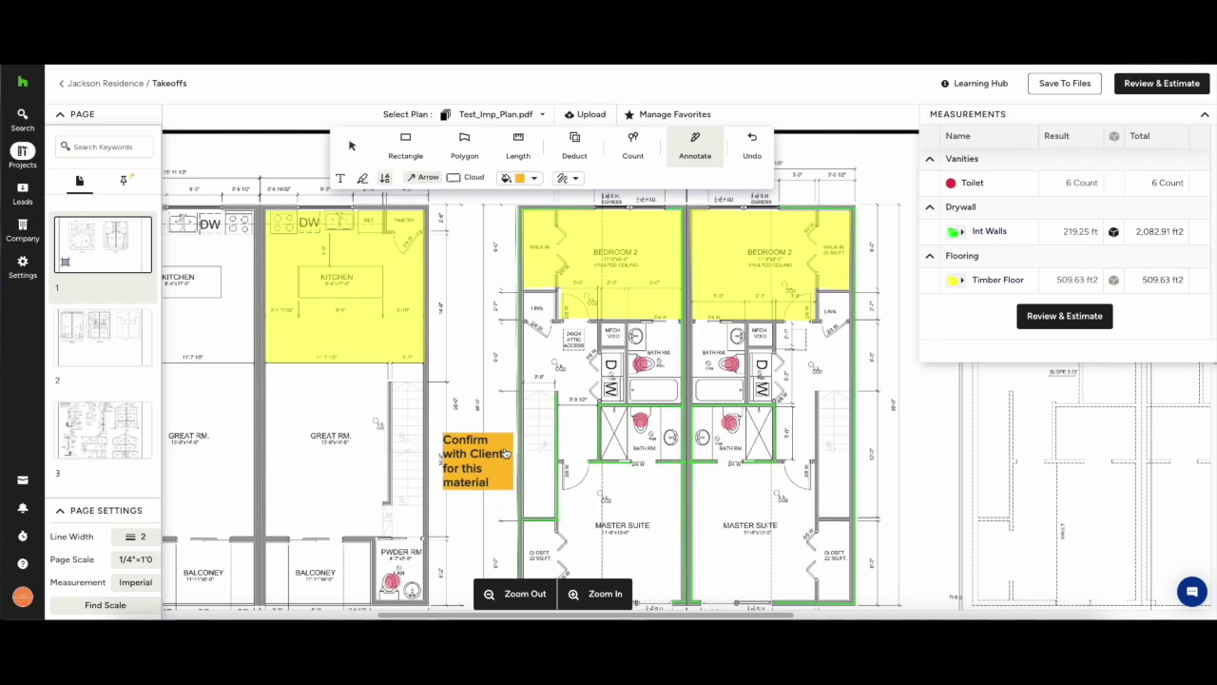
pyautogui.moveTo(513, 433); pyautogui.dragTo(548, 299)
# Step: Switch to the Cloud markup and set its colour to green
pyautogui.click(465, 178)
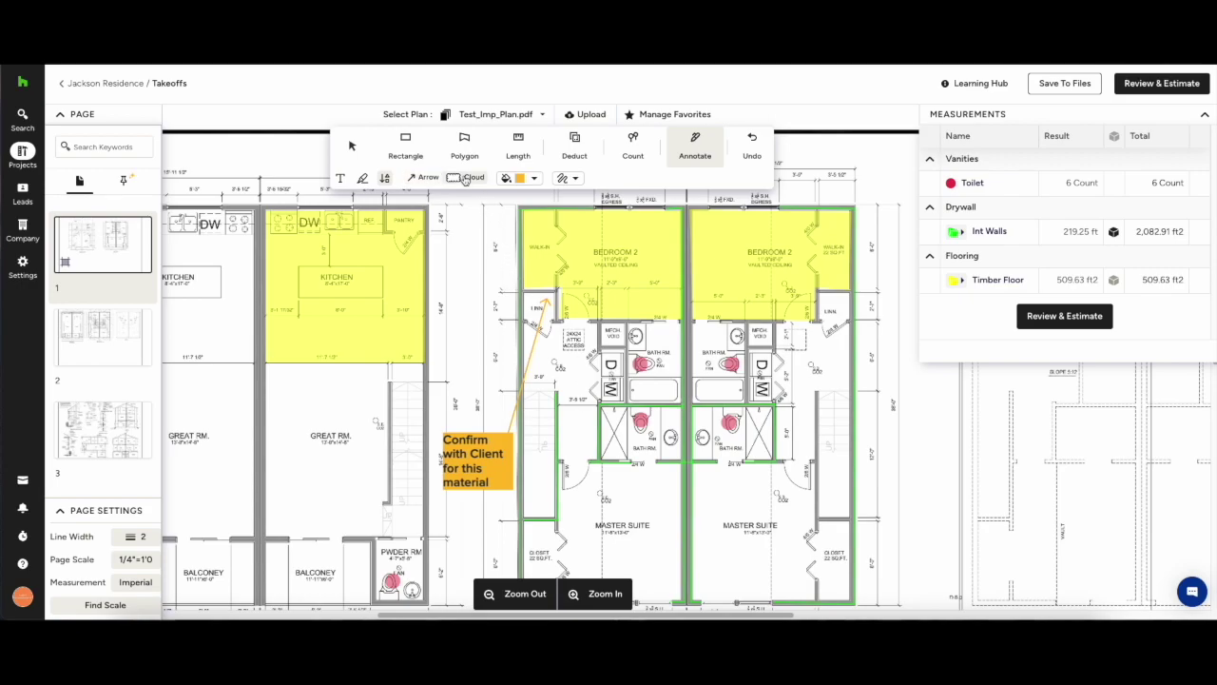
pyautogui.click(533, 178)
pyautogui.click(541, 198)
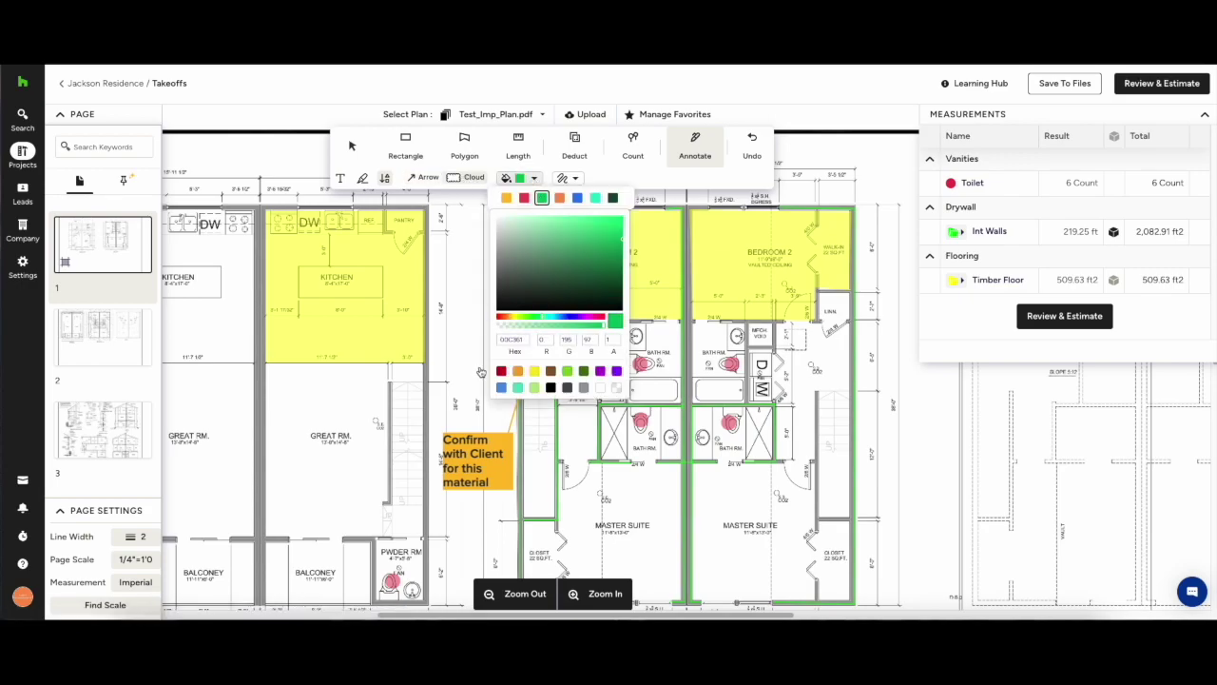
pyautogui.press('Escape')
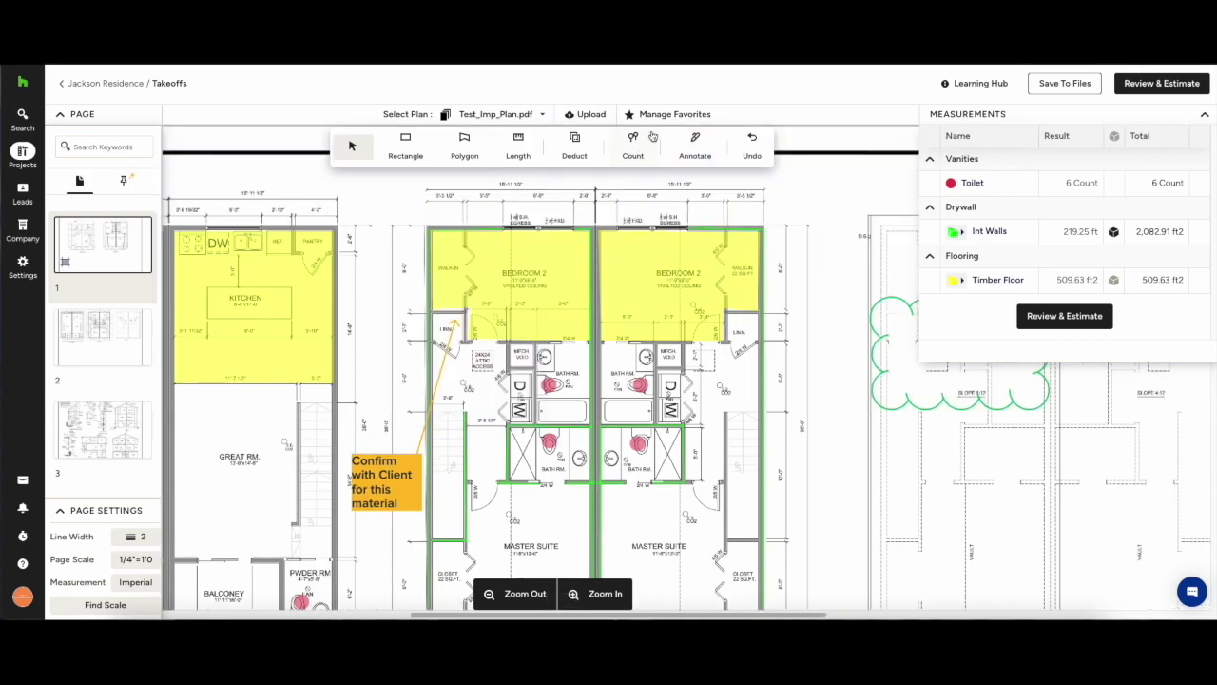
pyautogui.click(665, 115)
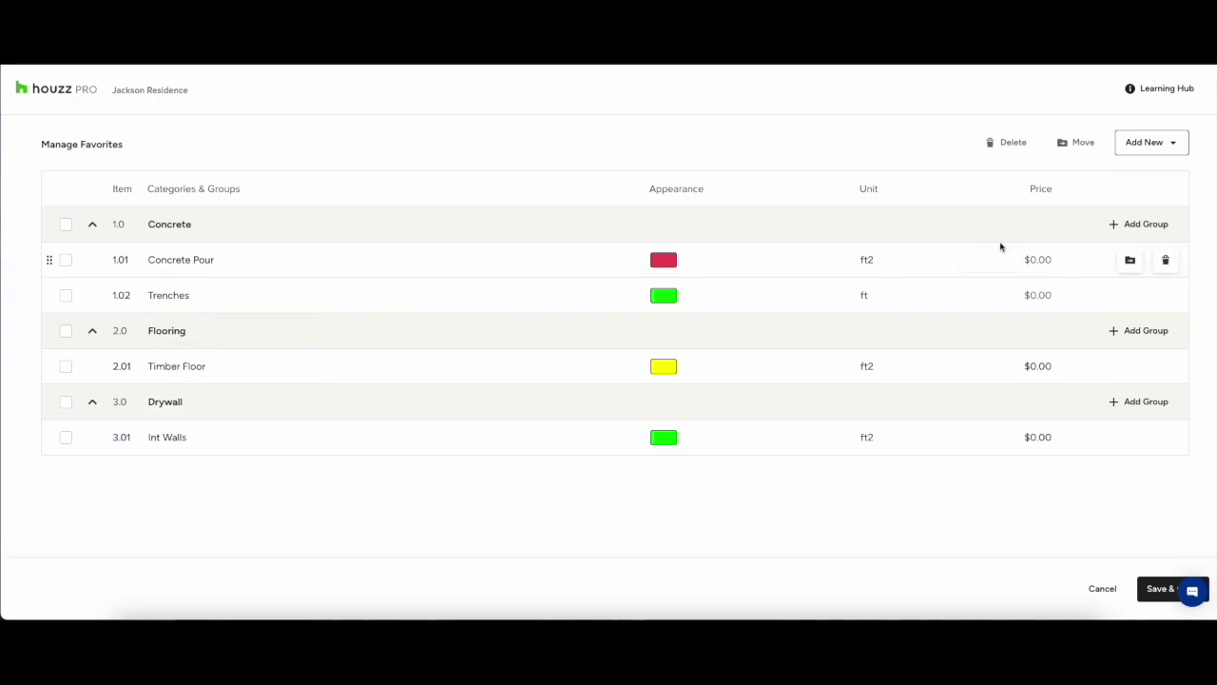
# Step: Update favourite prices: Concrete Pour 120, Trenches 13, Timber Floor 2, Int Walls 0.80
pyautogui.click(1049, 260)
pyautogui.write('120')
pyautogui.click(1044, 295)
pyautogui.write('130')
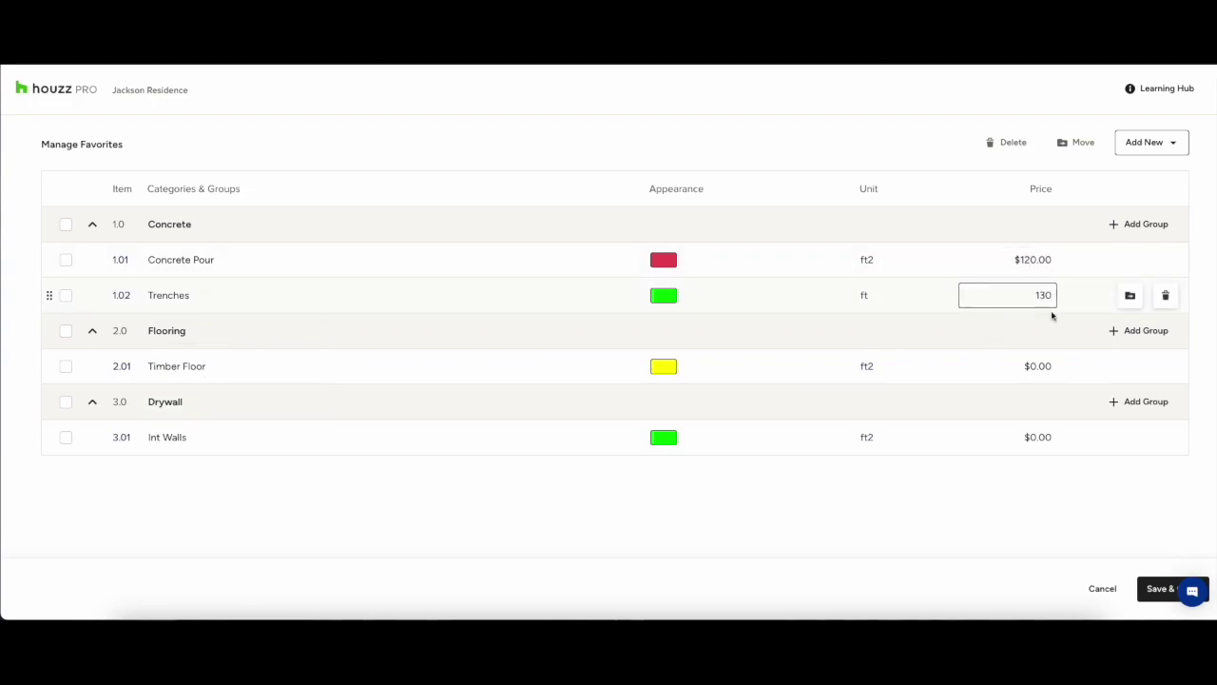
pyautogui.click(1046, 365)
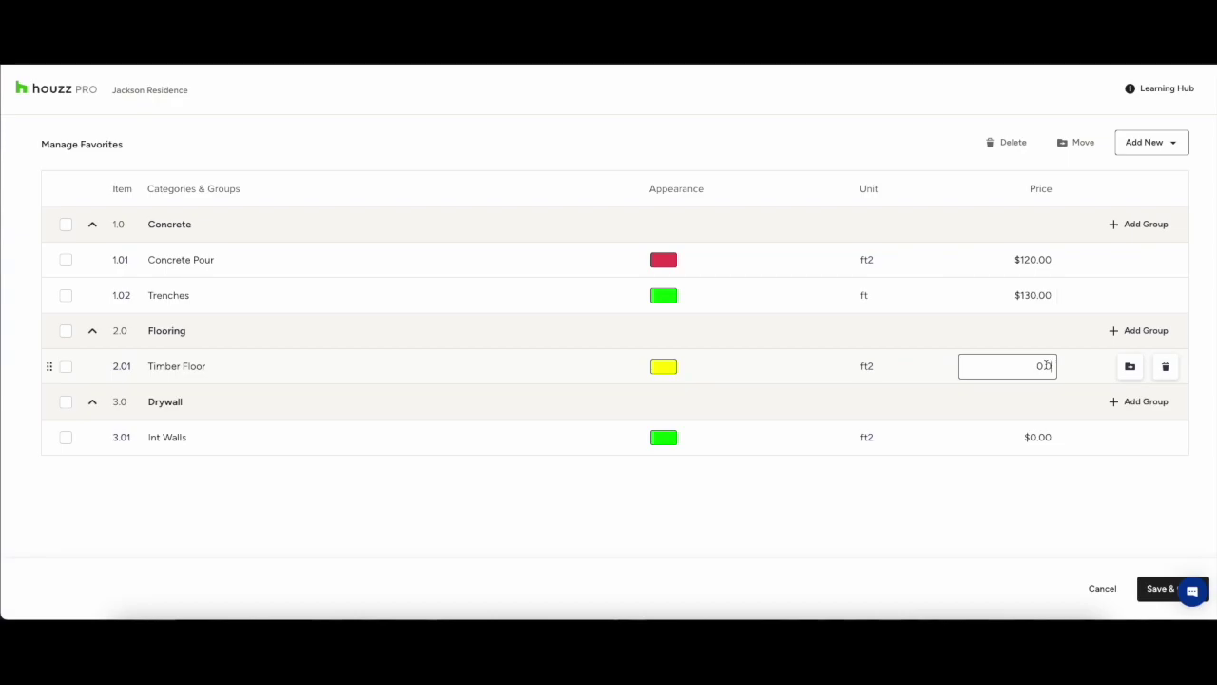
pyautogui.press('BackSpace')
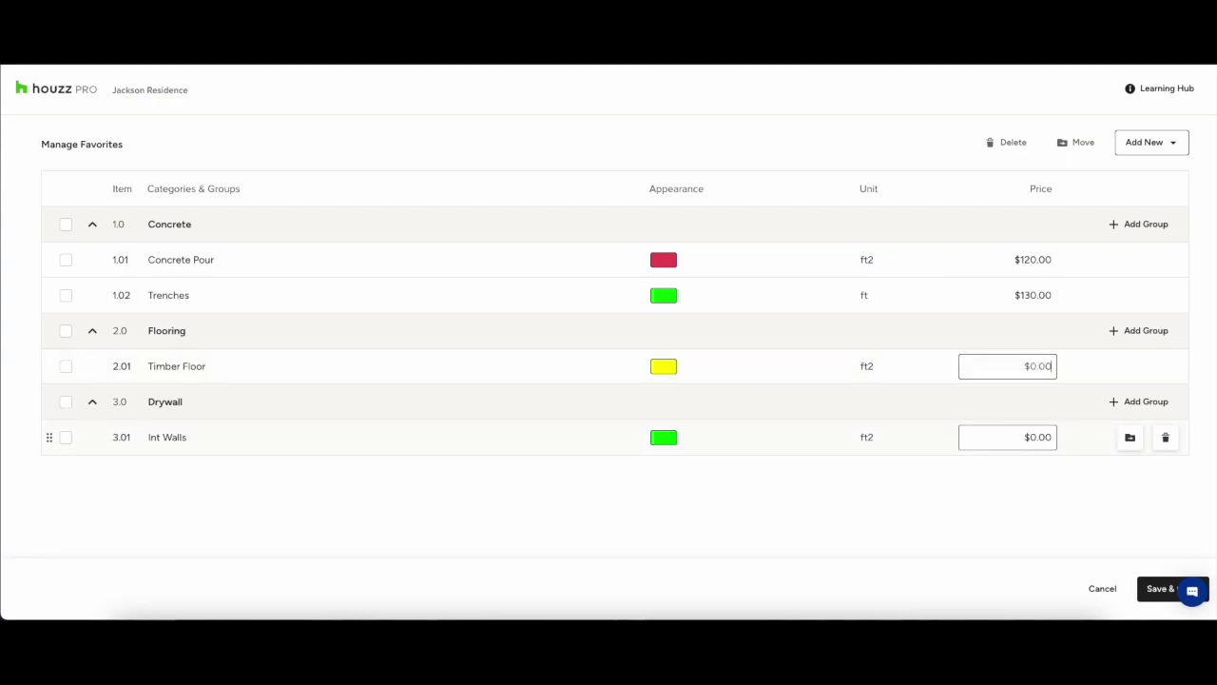
pyautogui.write('2')
pyautogui.click(1040, 437)
pyautogui.doubleClick(1041, 437)
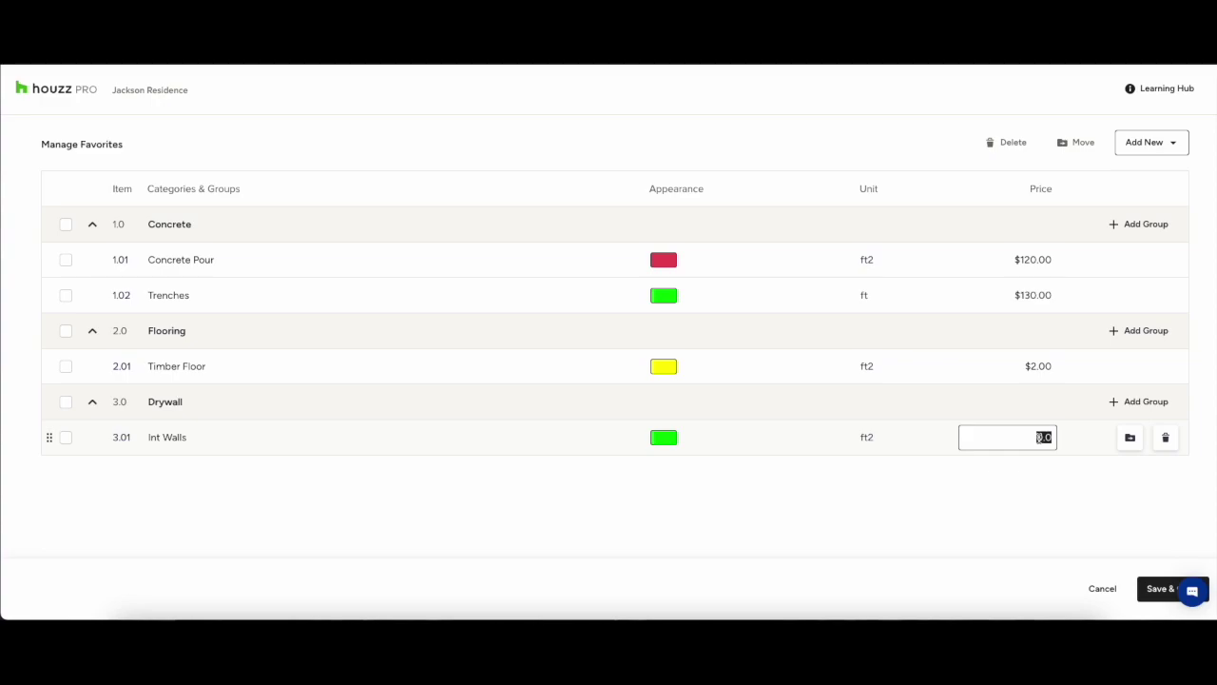
pyautogui.press('BackSpace')
pyautogui.write('.8')
pyautogui.click(1021, 517)
# Step: Add a Carpentry category with a cyan Framing item at $1.65/ft2, and save the favourites
pyautogui.click(1179, 144)
pyautogui.click(1150, 177)
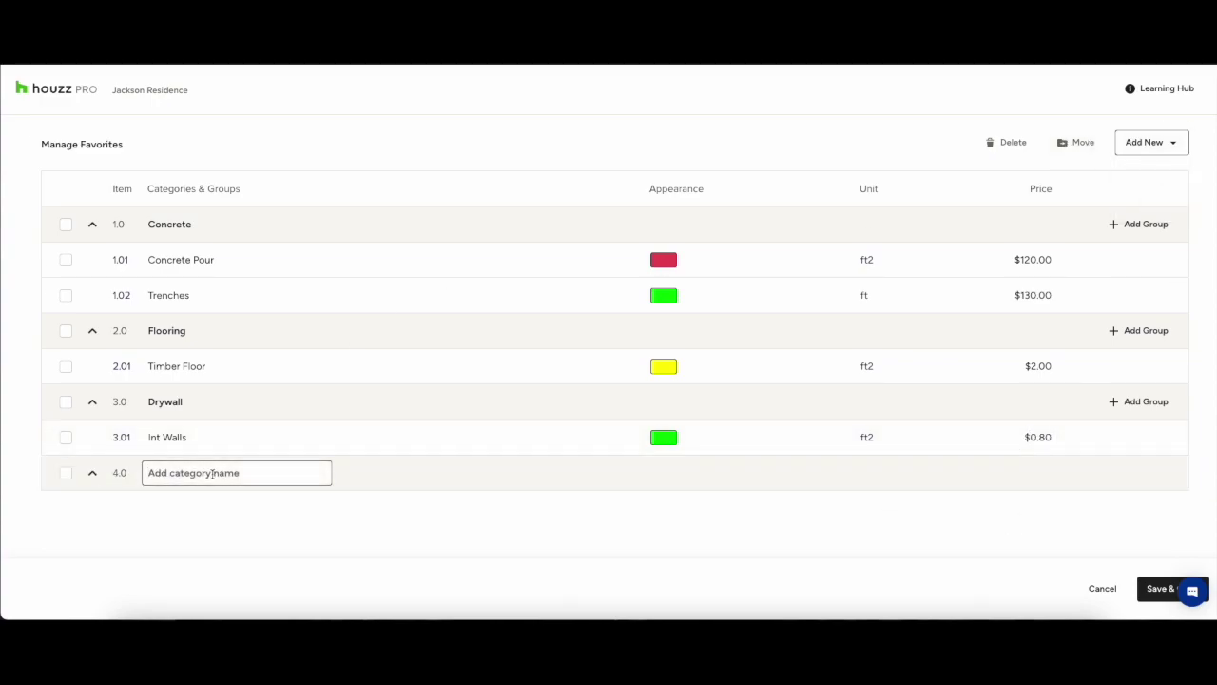
pyautogui.write('Carpentry')
pyautogui.click(186, 447)
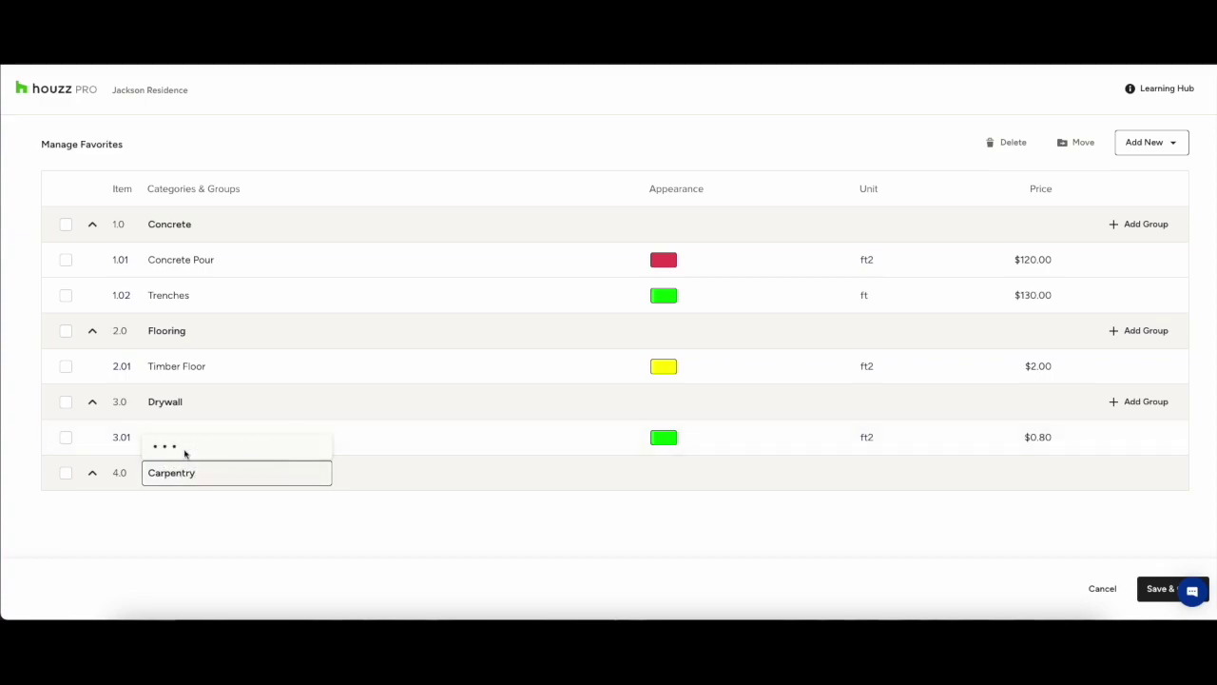
pyautogui.write('Framing')
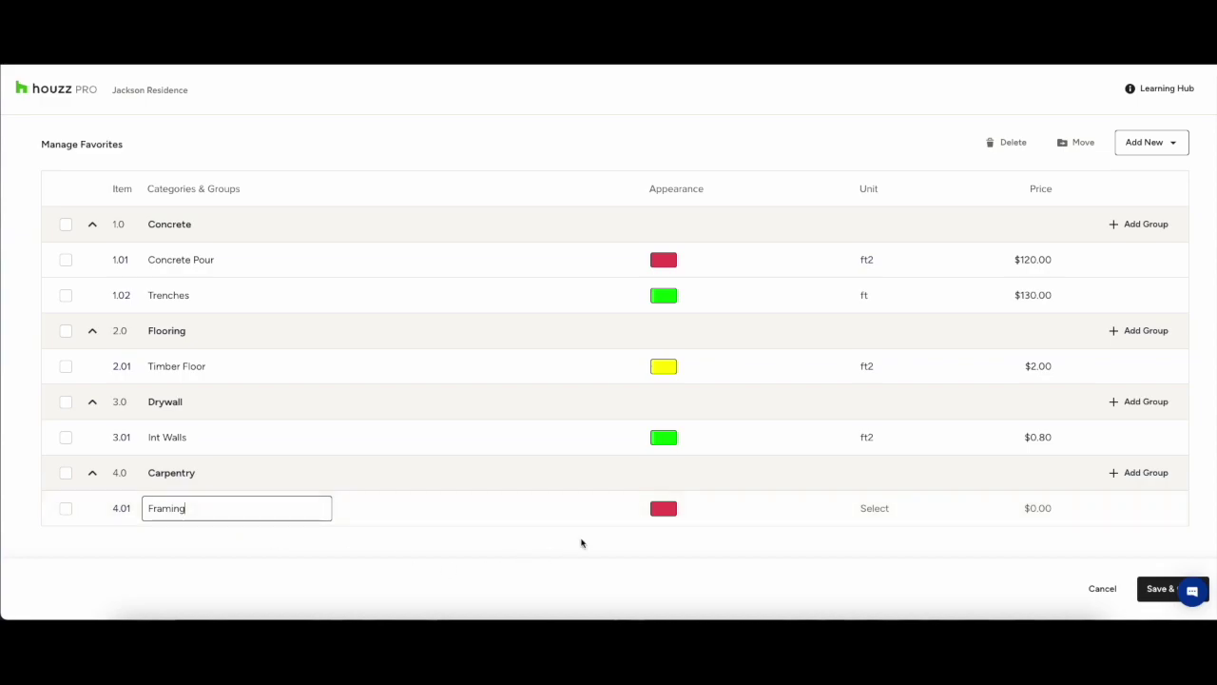
pyautogui.click(664, 508)
pyautogui.click(661, 570)
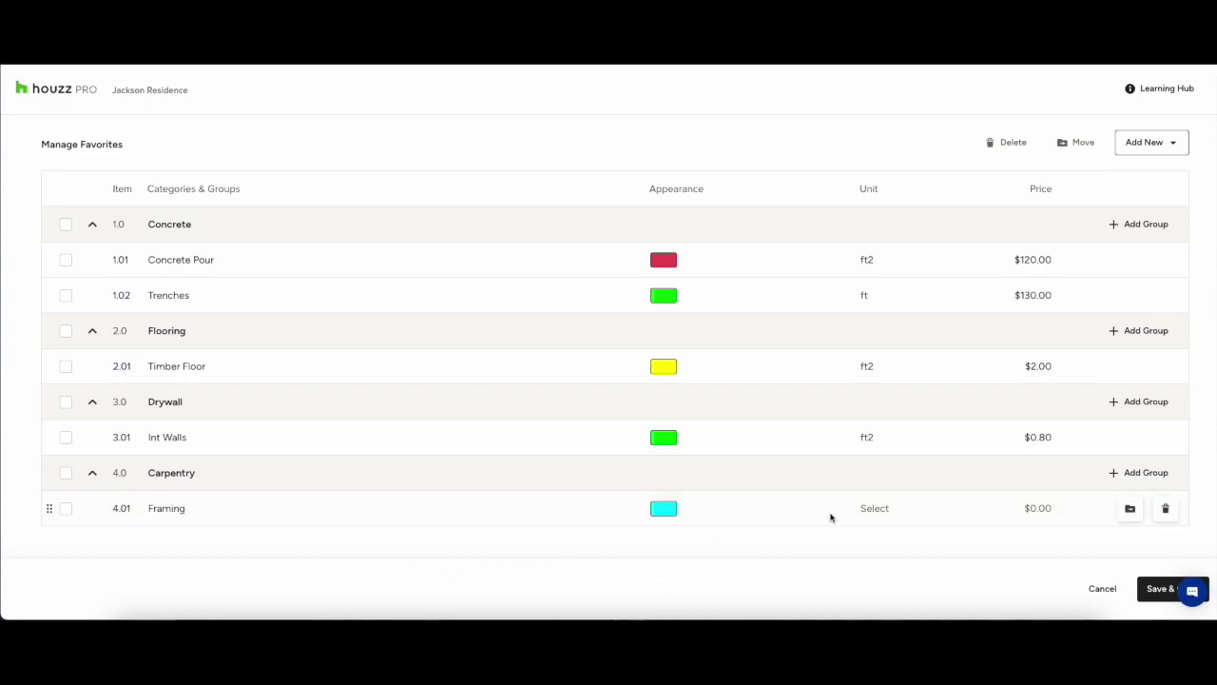
pyautogui.click(874, 508)
pyautogui.click(875, 448)
pyautogui.click(1027, 511)
pyautogui.write('1')
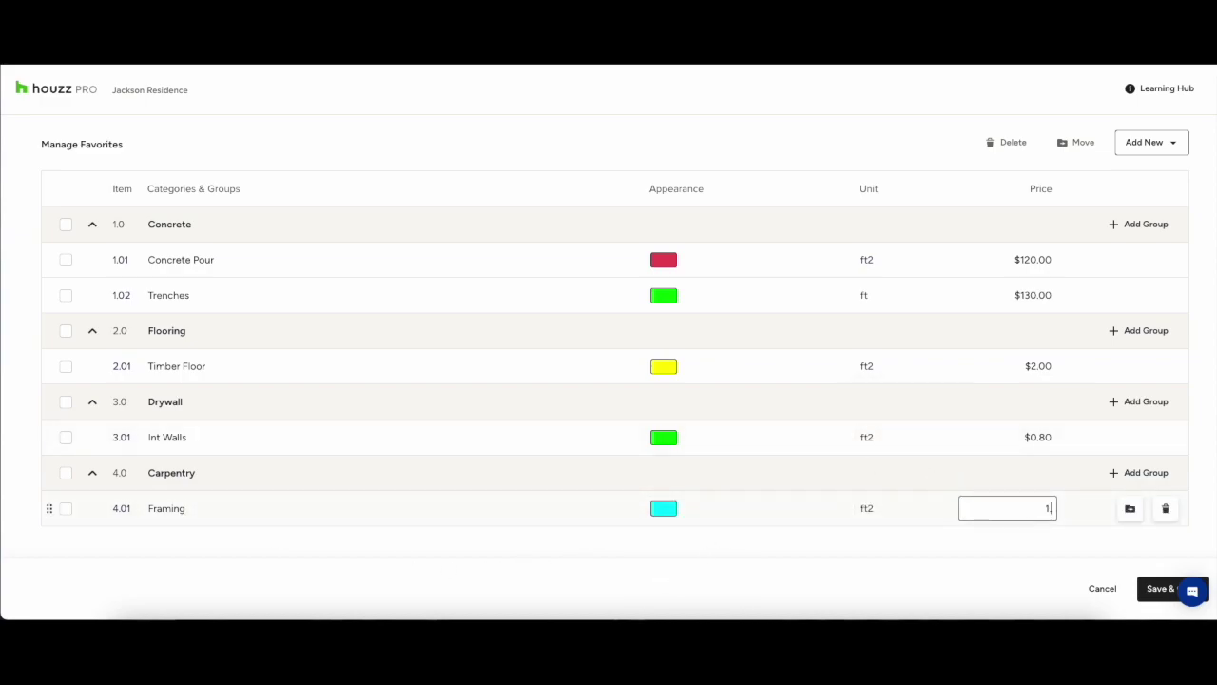
pyautogui.write('.65')
pyautogui.click(1153, 590)
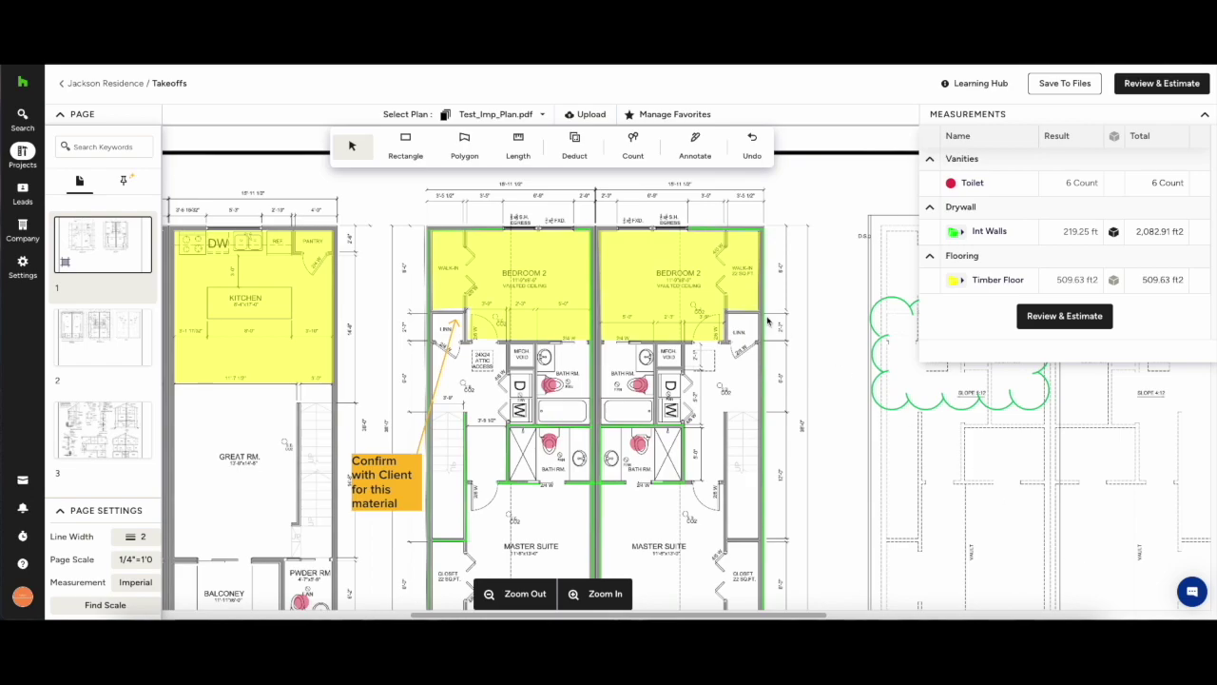
# Step: Set the Length tool to the Carpentry > Framing group and trace the left bedroom's walls
pyautogui.click(527, 146)
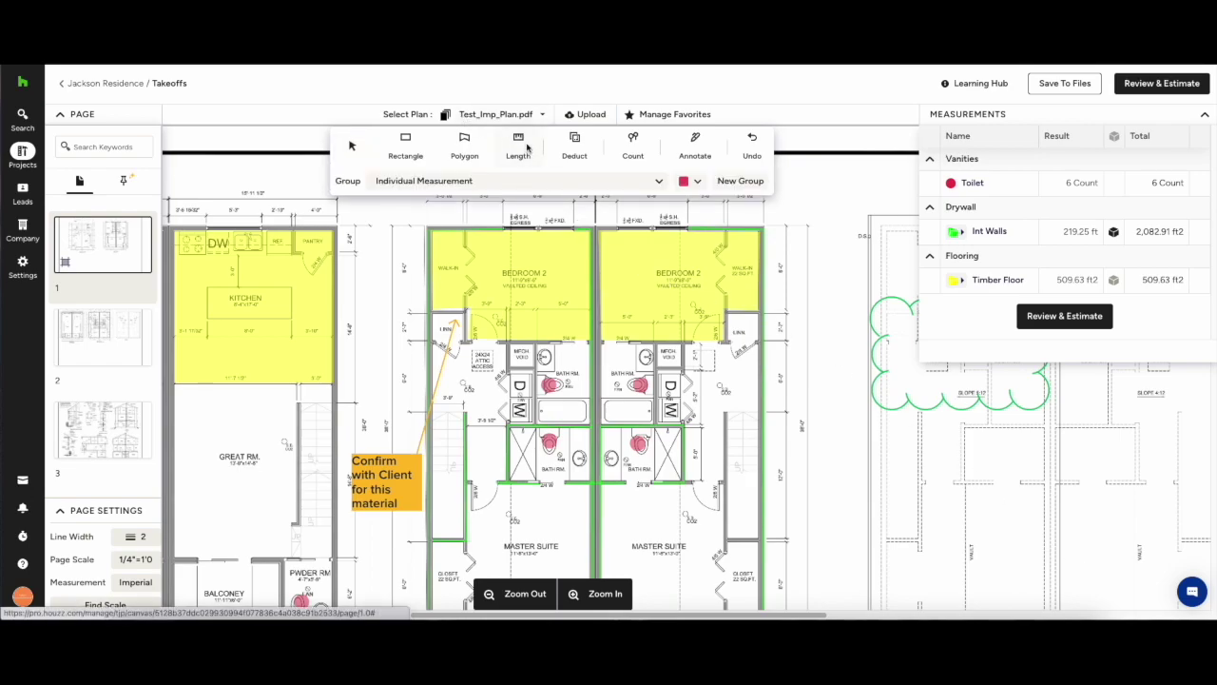
pyautogui.click(481, 182)
pyautogui.click(416, 245)
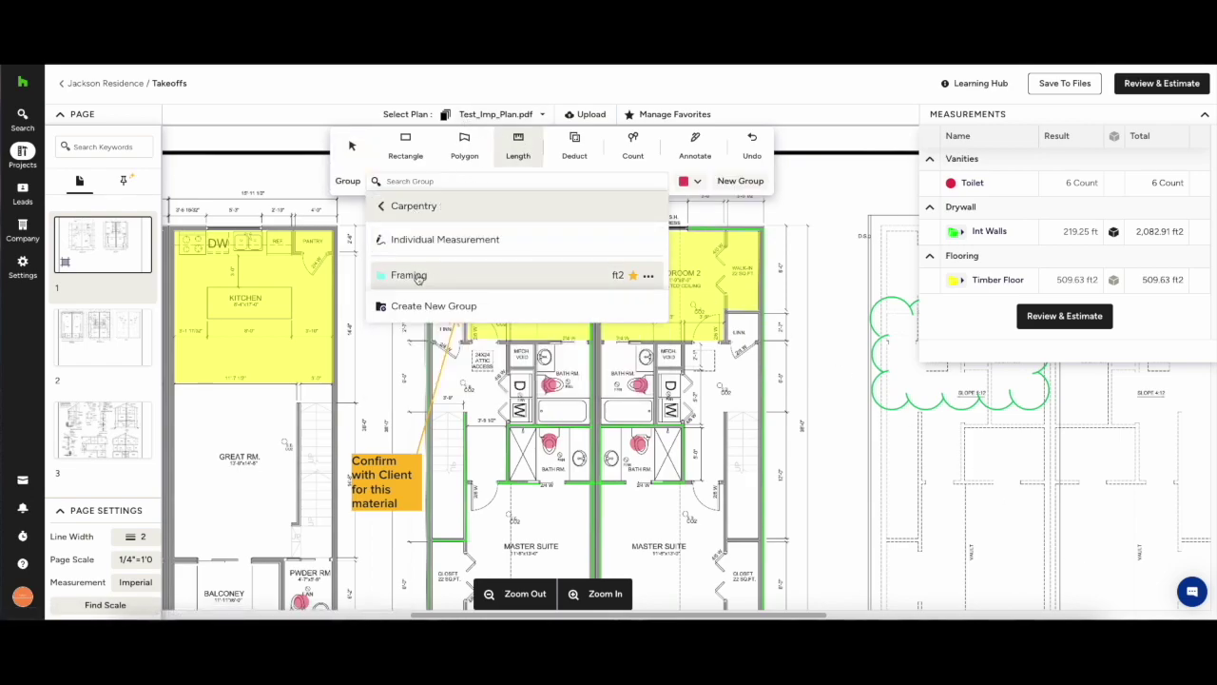
pyautogui.click(416, 274)
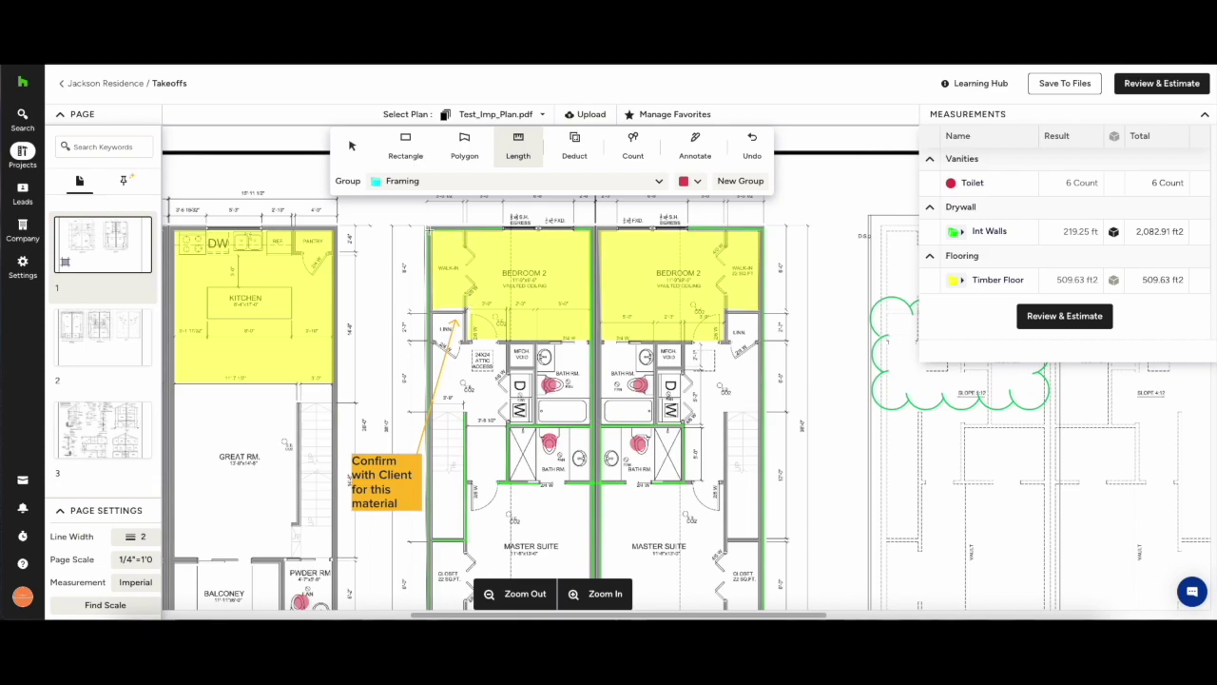
pyautogui.click(428, 229)
pyautogui.click(591, 229)
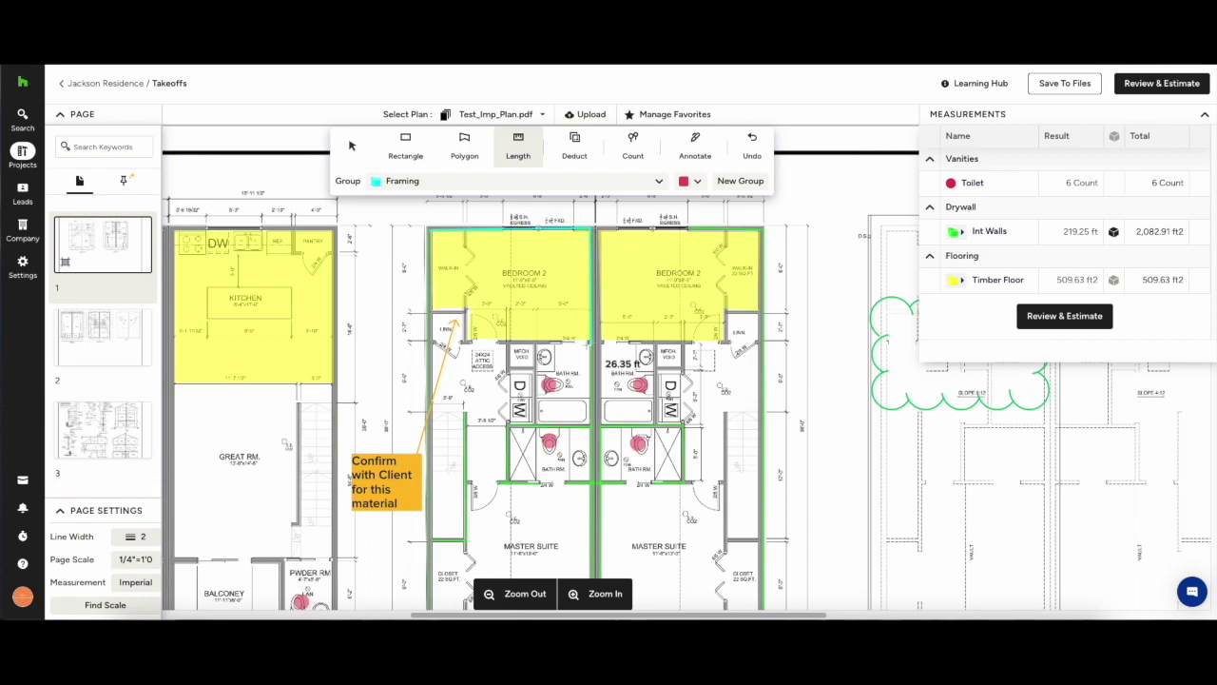
pyautogui.click(592, 340)
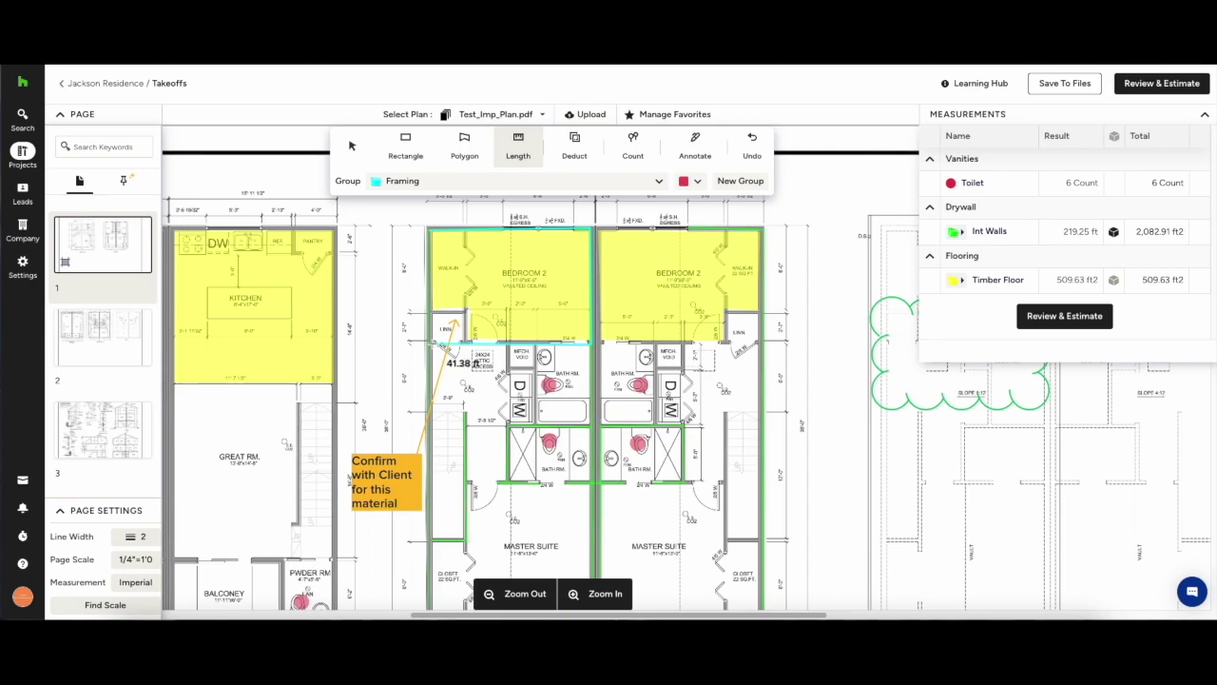
pyautogui.click(430, 342)
pyautogui.doubleClick(428, 231)
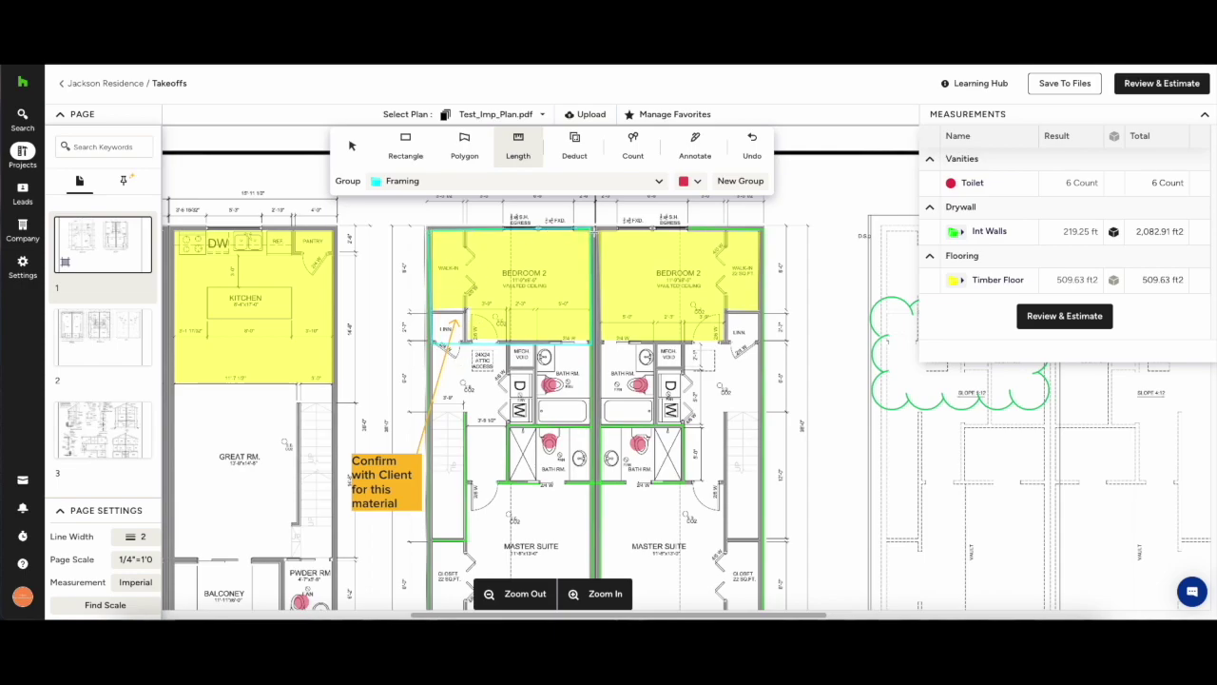
# Step: Trace the right bedroom's walls as a second Framing length, totalling 104.91 ft
pyautogui.click(597, 229)
pyautogui.click(763, 229)
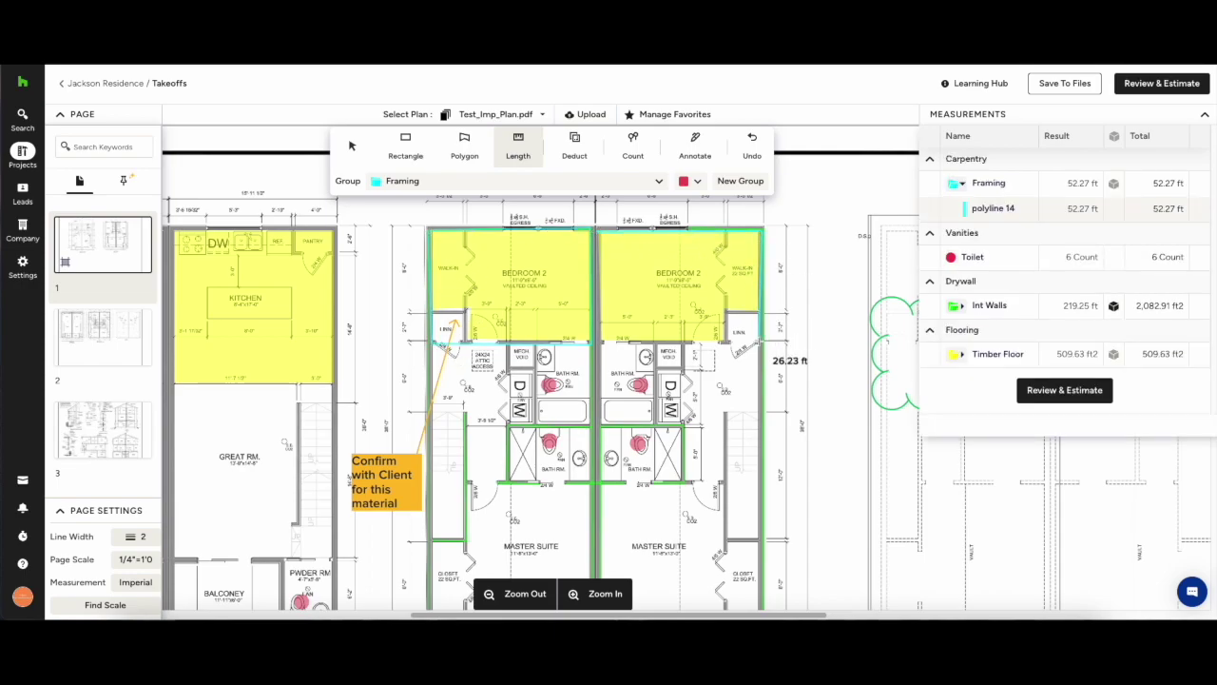
pyautogui.click(764, 340)
pyautogui.click(596, 341)
pyautogui.doubleClick(596, 230)
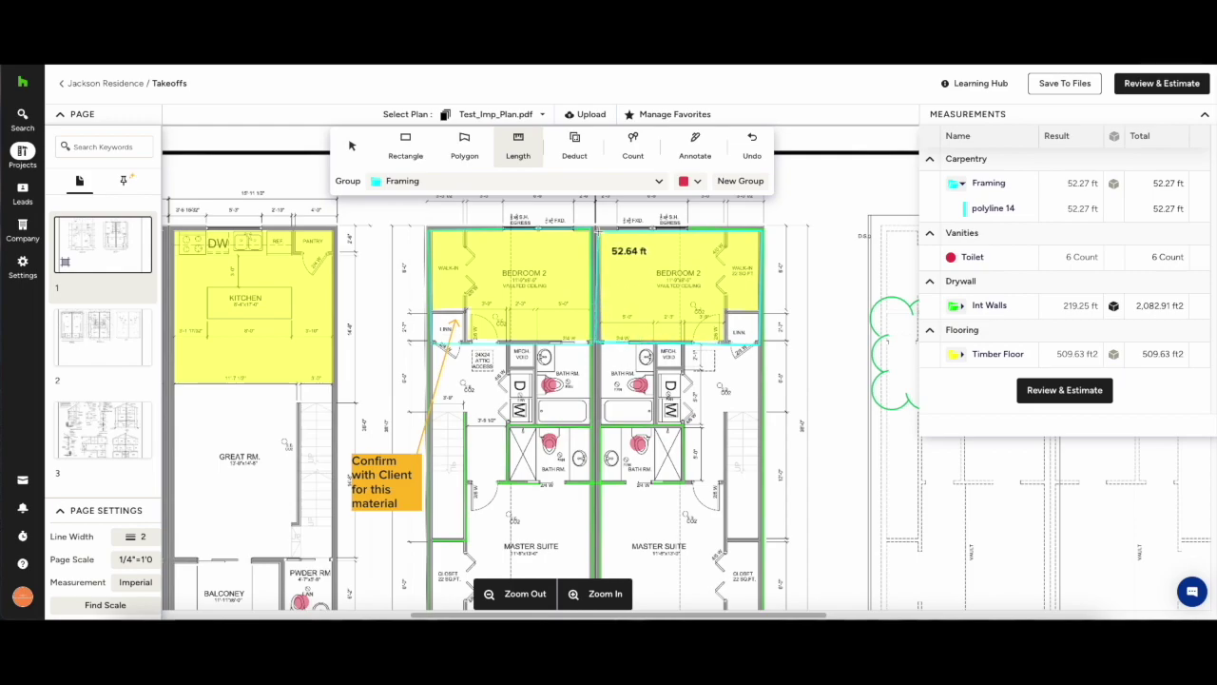
# Step: Apply a 10.5 ft height to Framing, giving 1,101.57 ft2
pyautogui.click(1114, 184)
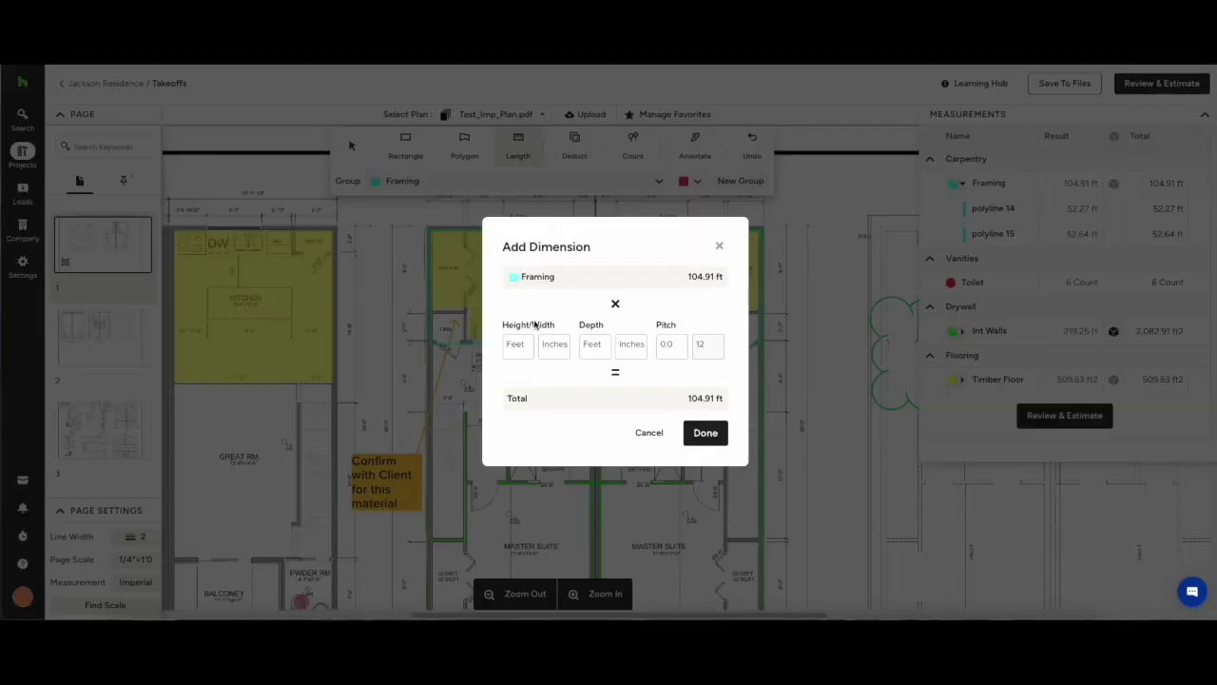
pyautogui.click(505, 348)
pyautogui.write('10.5')
pyautogui.press('Return')
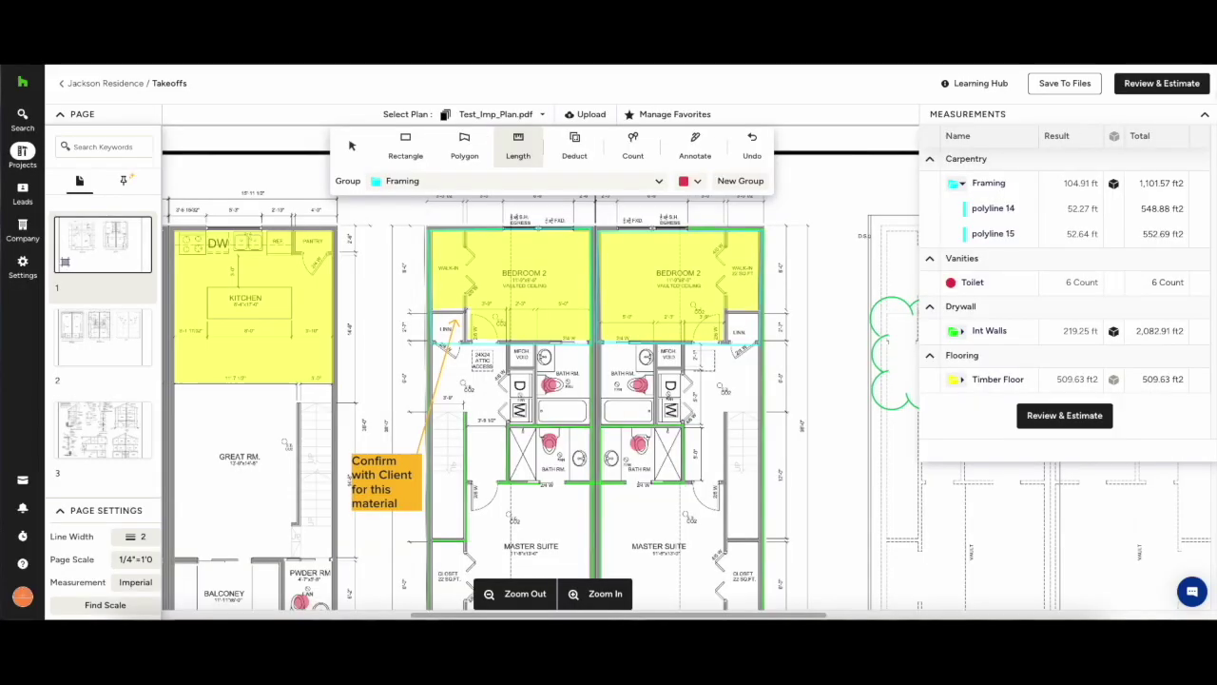
pyautogui.click(1148, 85)
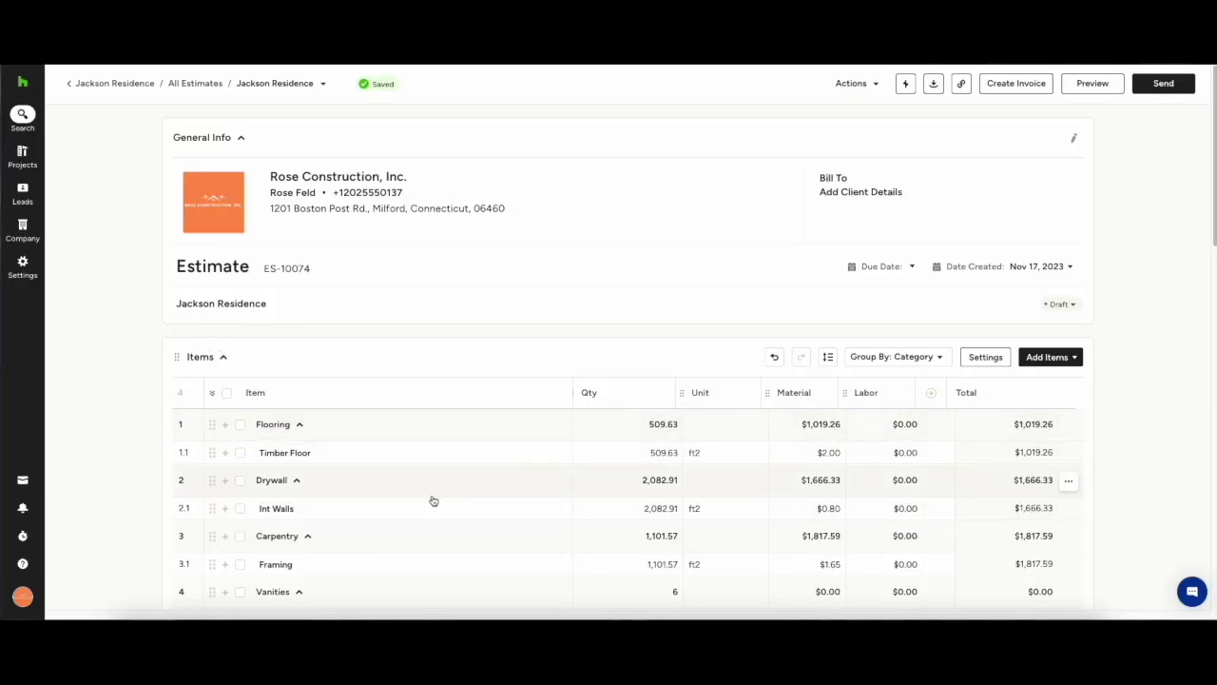
# Step: Add a 'Planning & Permissions' line item under Prelims with a $1,500 material cost
pyautogui.scroll(-1, 430, 491)
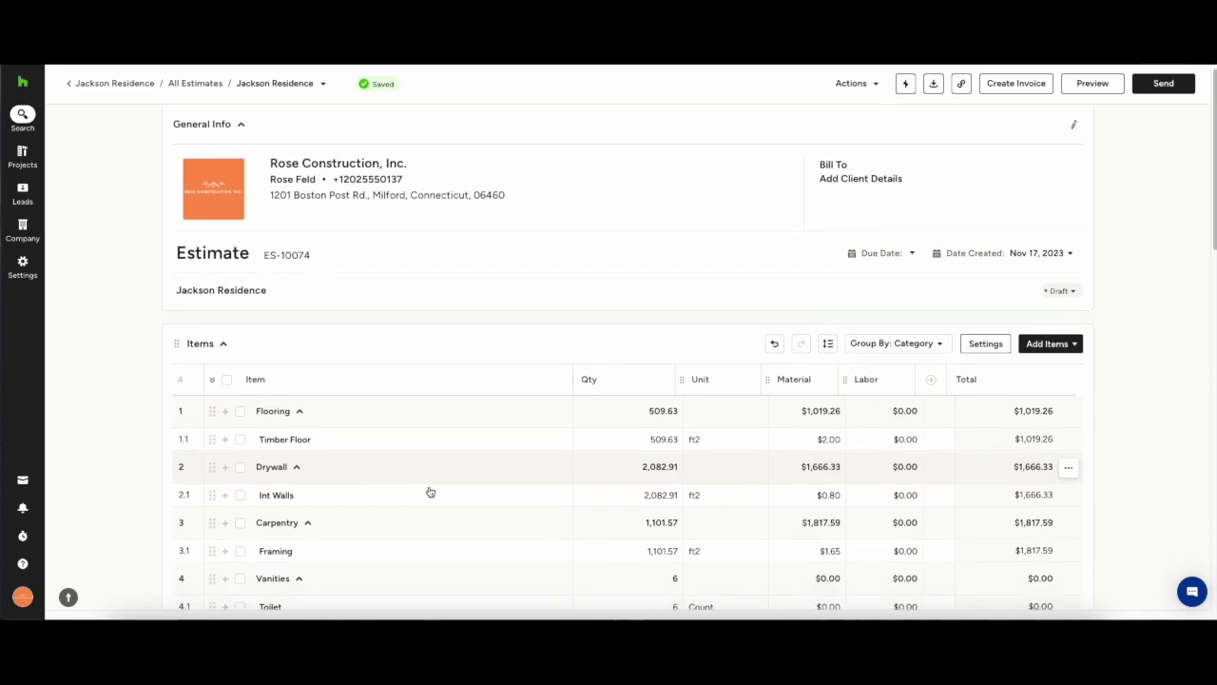
pyautogui.scroll(-5, 427, 493)
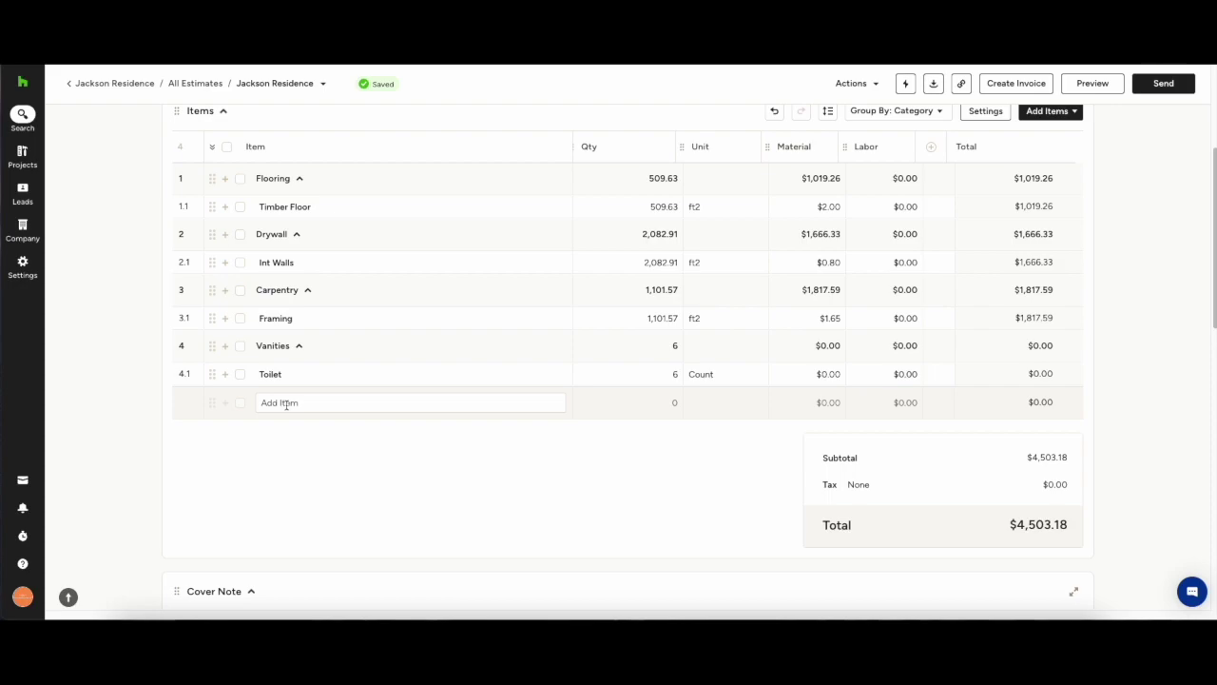
pyautogui.scroll(2, 286, 405)
pyautogui.click(1050, 204)
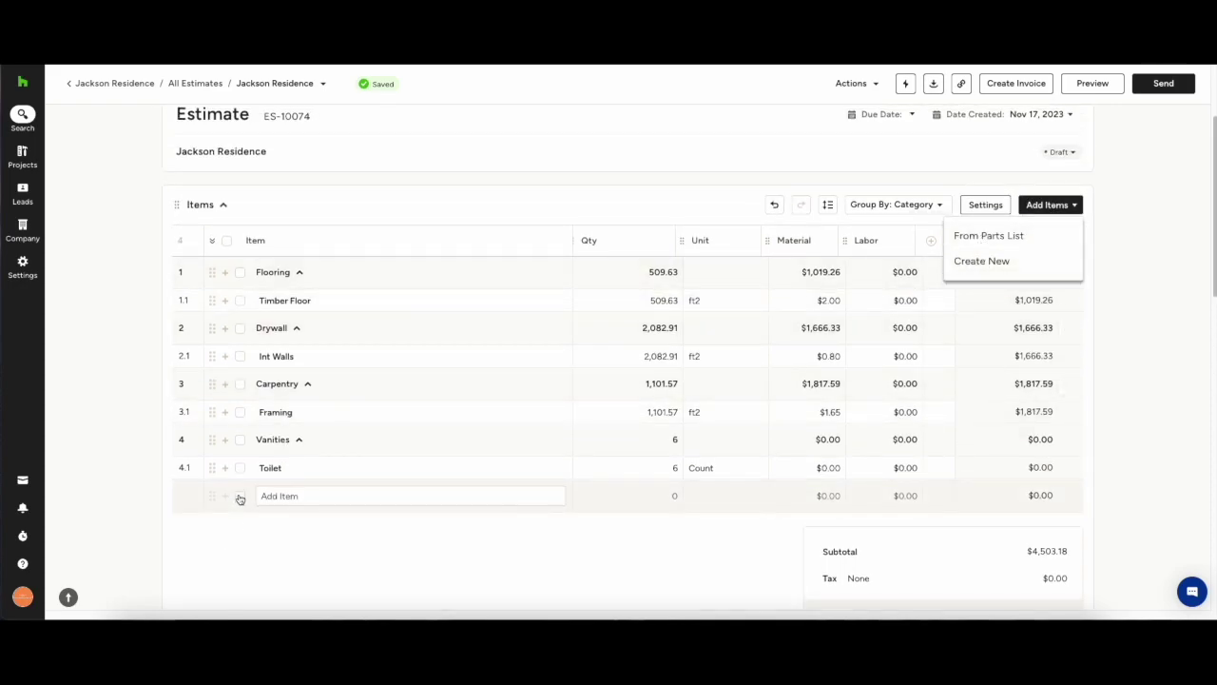
pyautogui.click(285, 498)
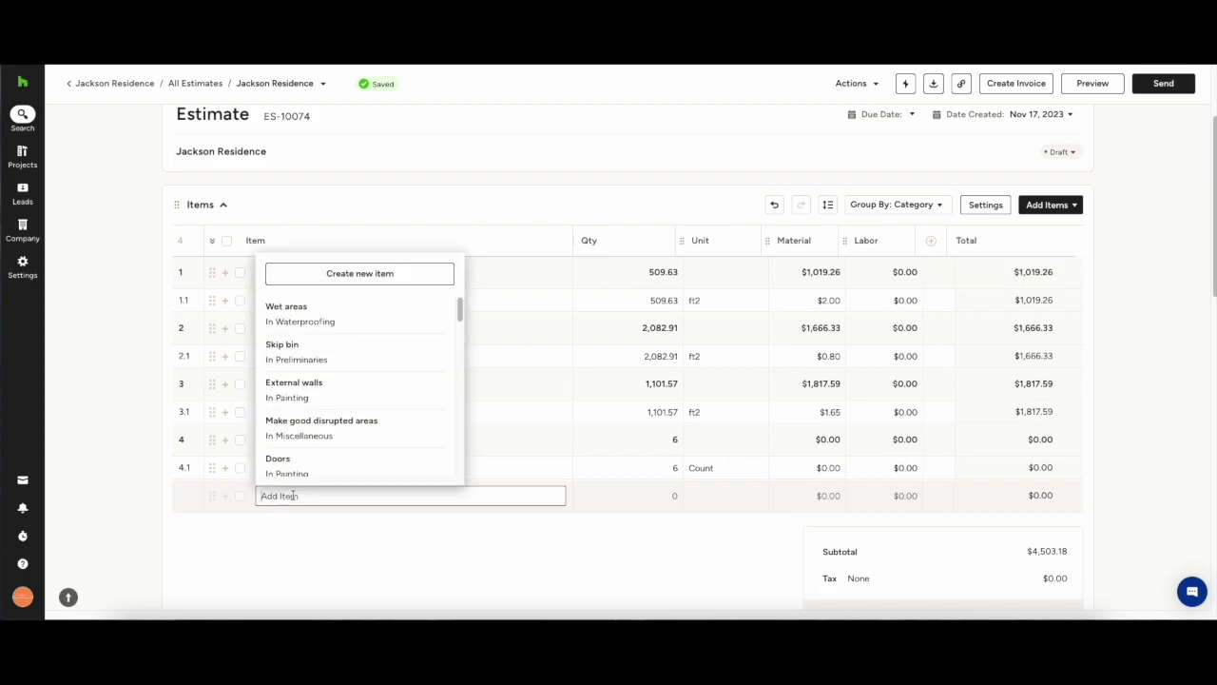
pyautogui.write('Pre')
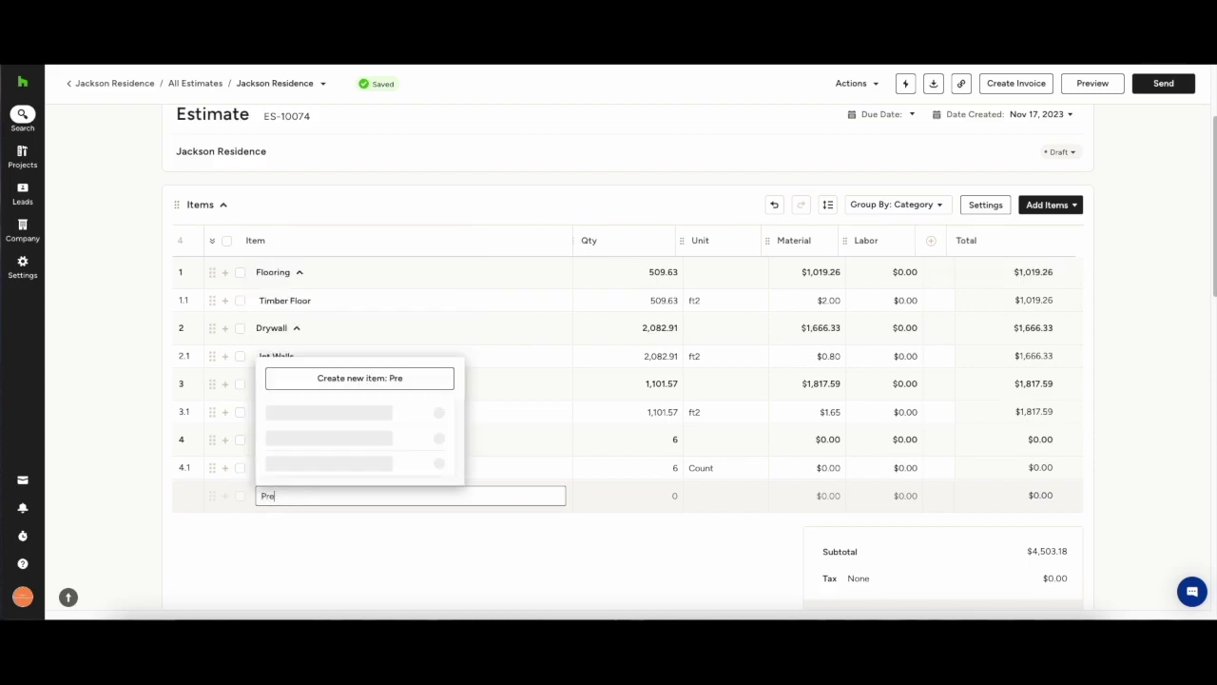
pyautogui.write('limina')
pyautogui.press('BackSpace')
pyautogui.press('BackSpace')
pyautogui.press('BackSpace')
pyautogui.press('BackSpace')
pyautogui.press('BackSpace')
pyautogui.press('BackSpace')
pyautogui.press('BackSpace')
pyautogui.press('BackSpace')
pyautogui.press('BackSpace')
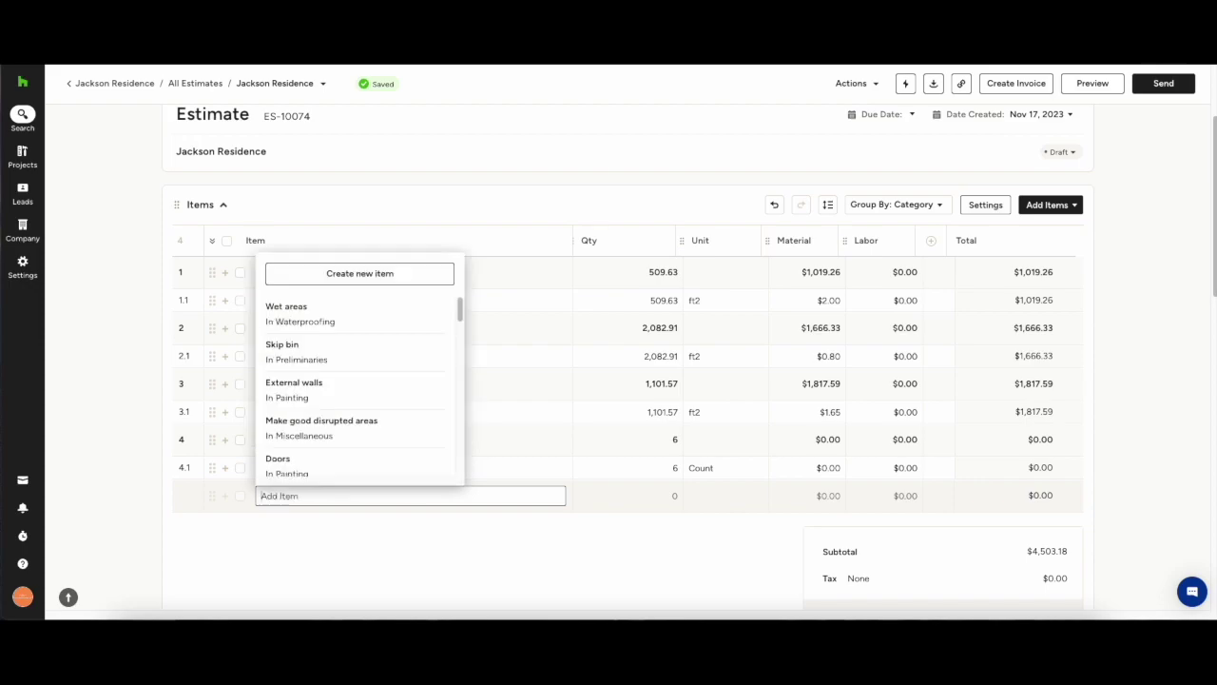
pyautogui.write('Planning')
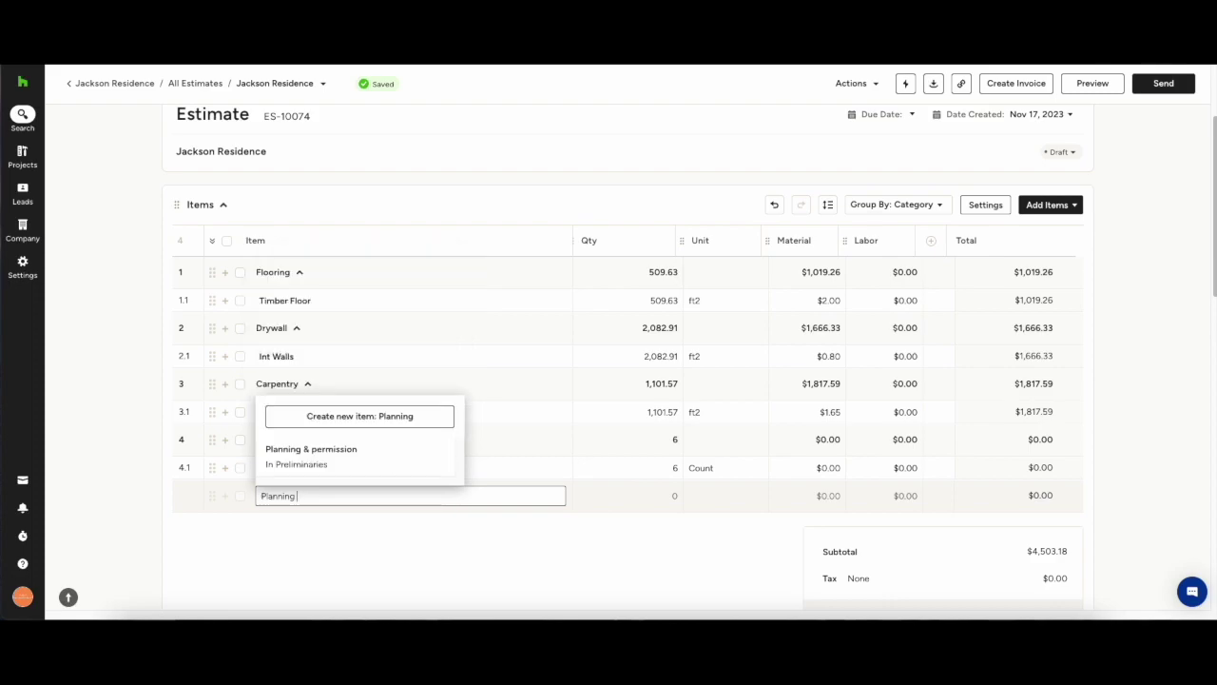
pyautogui.write(' & Permissions')
pyautogui.press('Return')
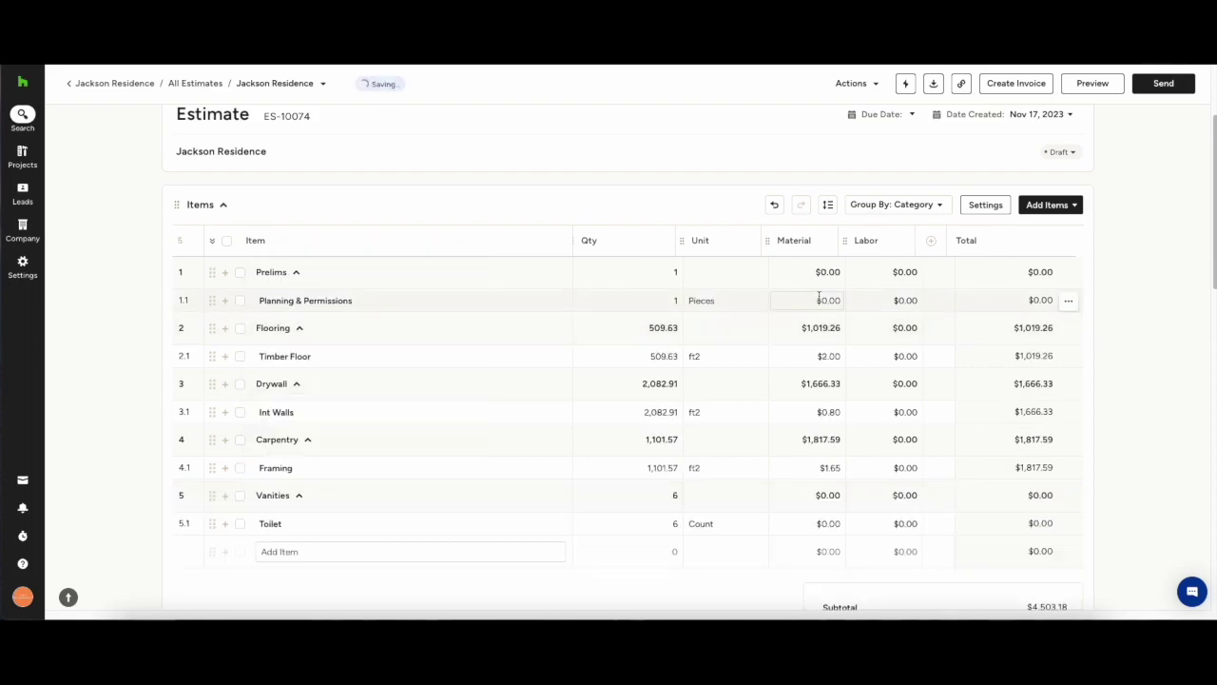
pyautogui.write('1,500')
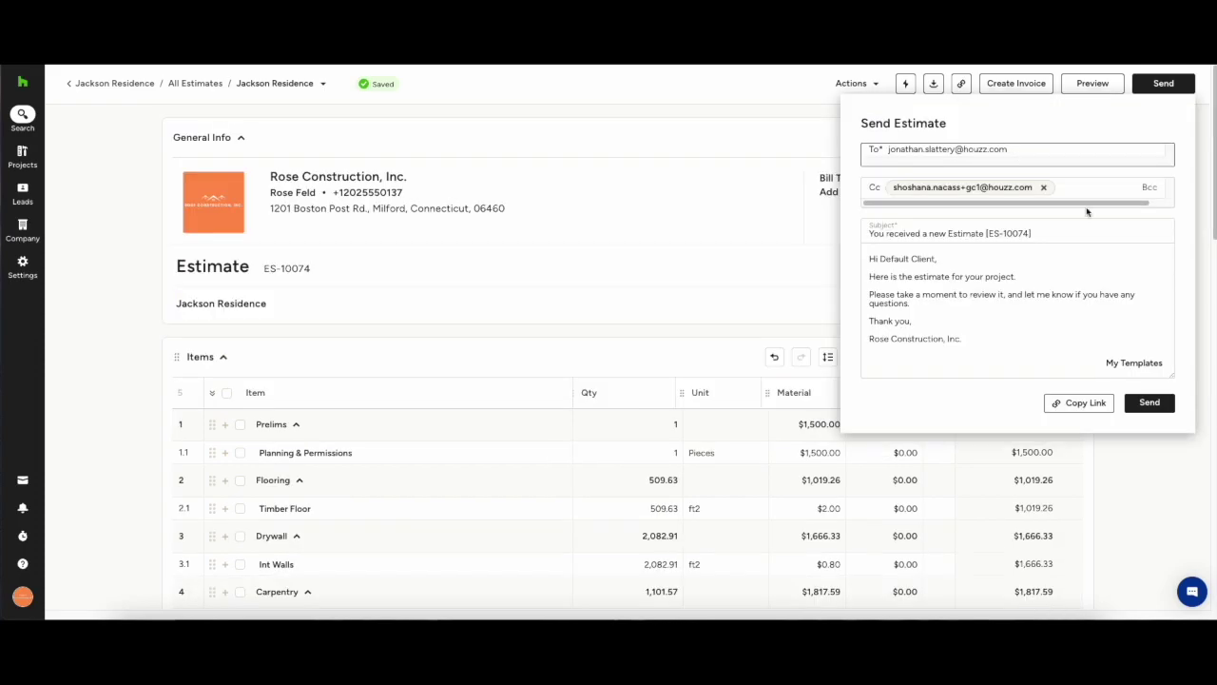
# Step: Send the Jackson Residence estimate to the client's e-mail with the default message
pyautogui.click(1160, 404)
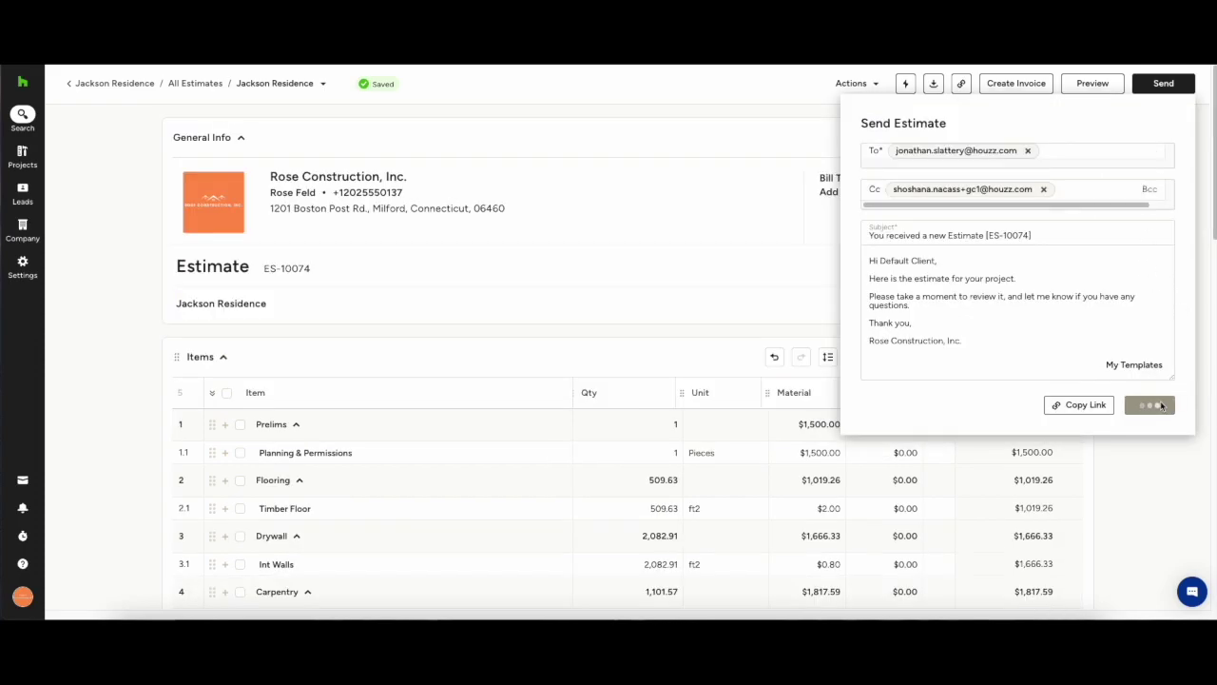